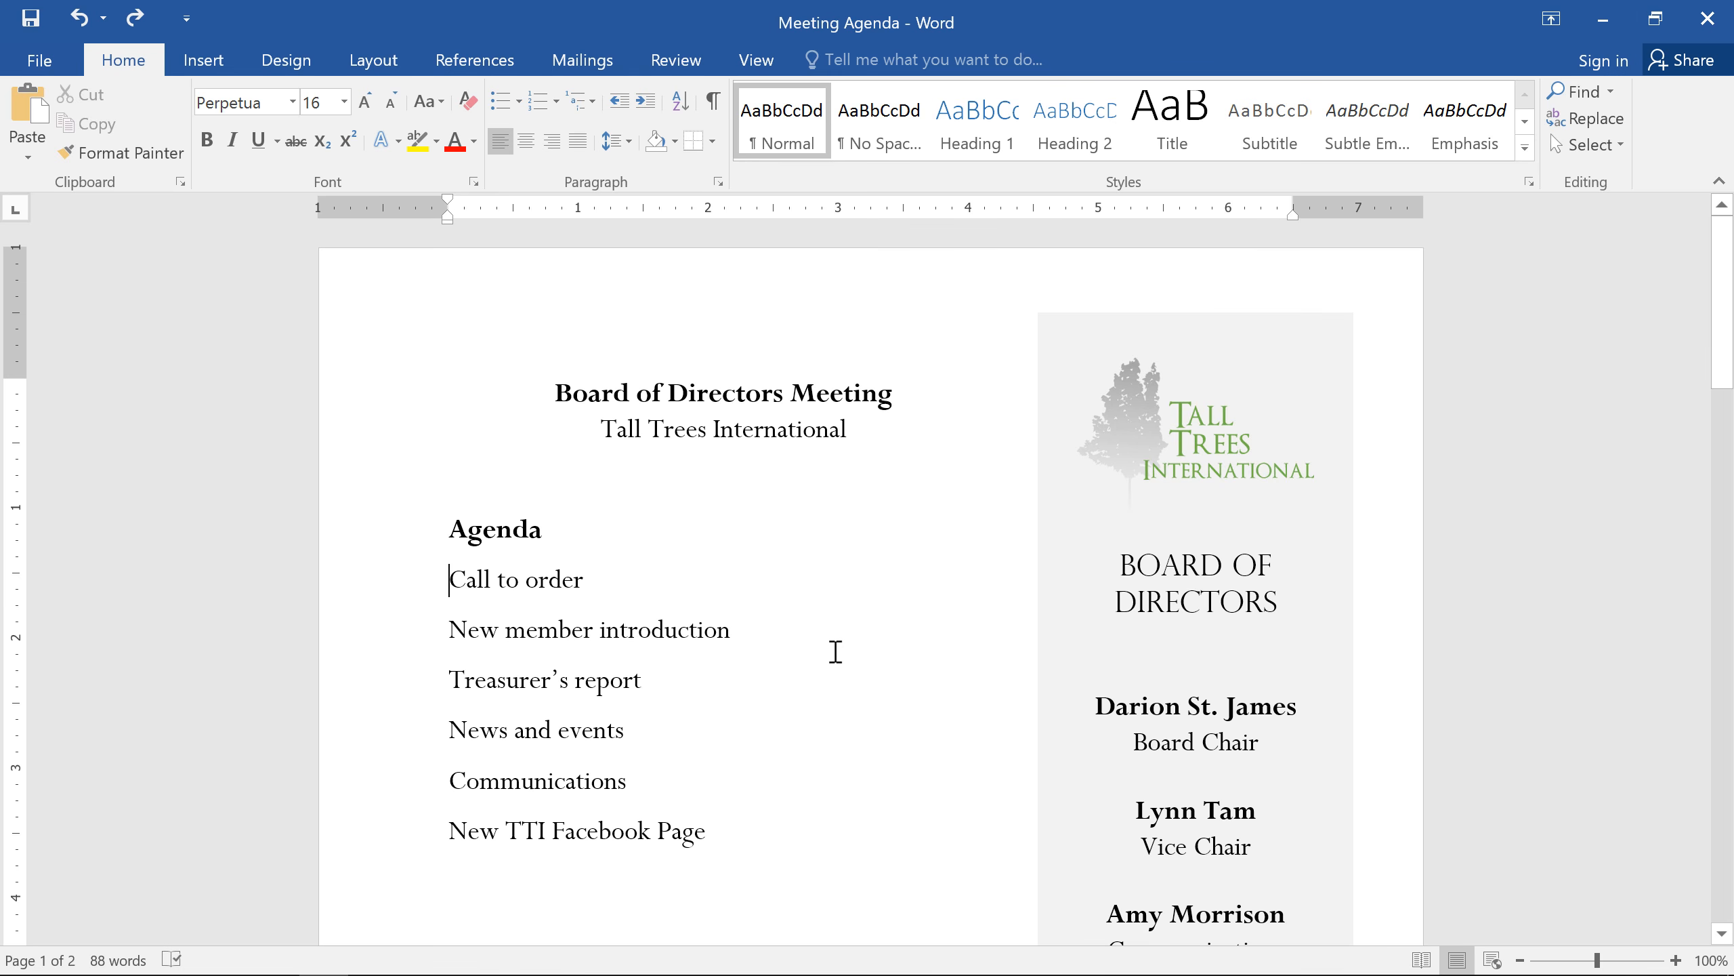
# Step: Turn the agenda items from Call to order to New TTI Facebook Page into a bulleted list with the four-diamond bullet
pyautogui.moveTo(757, 845); pyautogui.dragTo(438, 592)
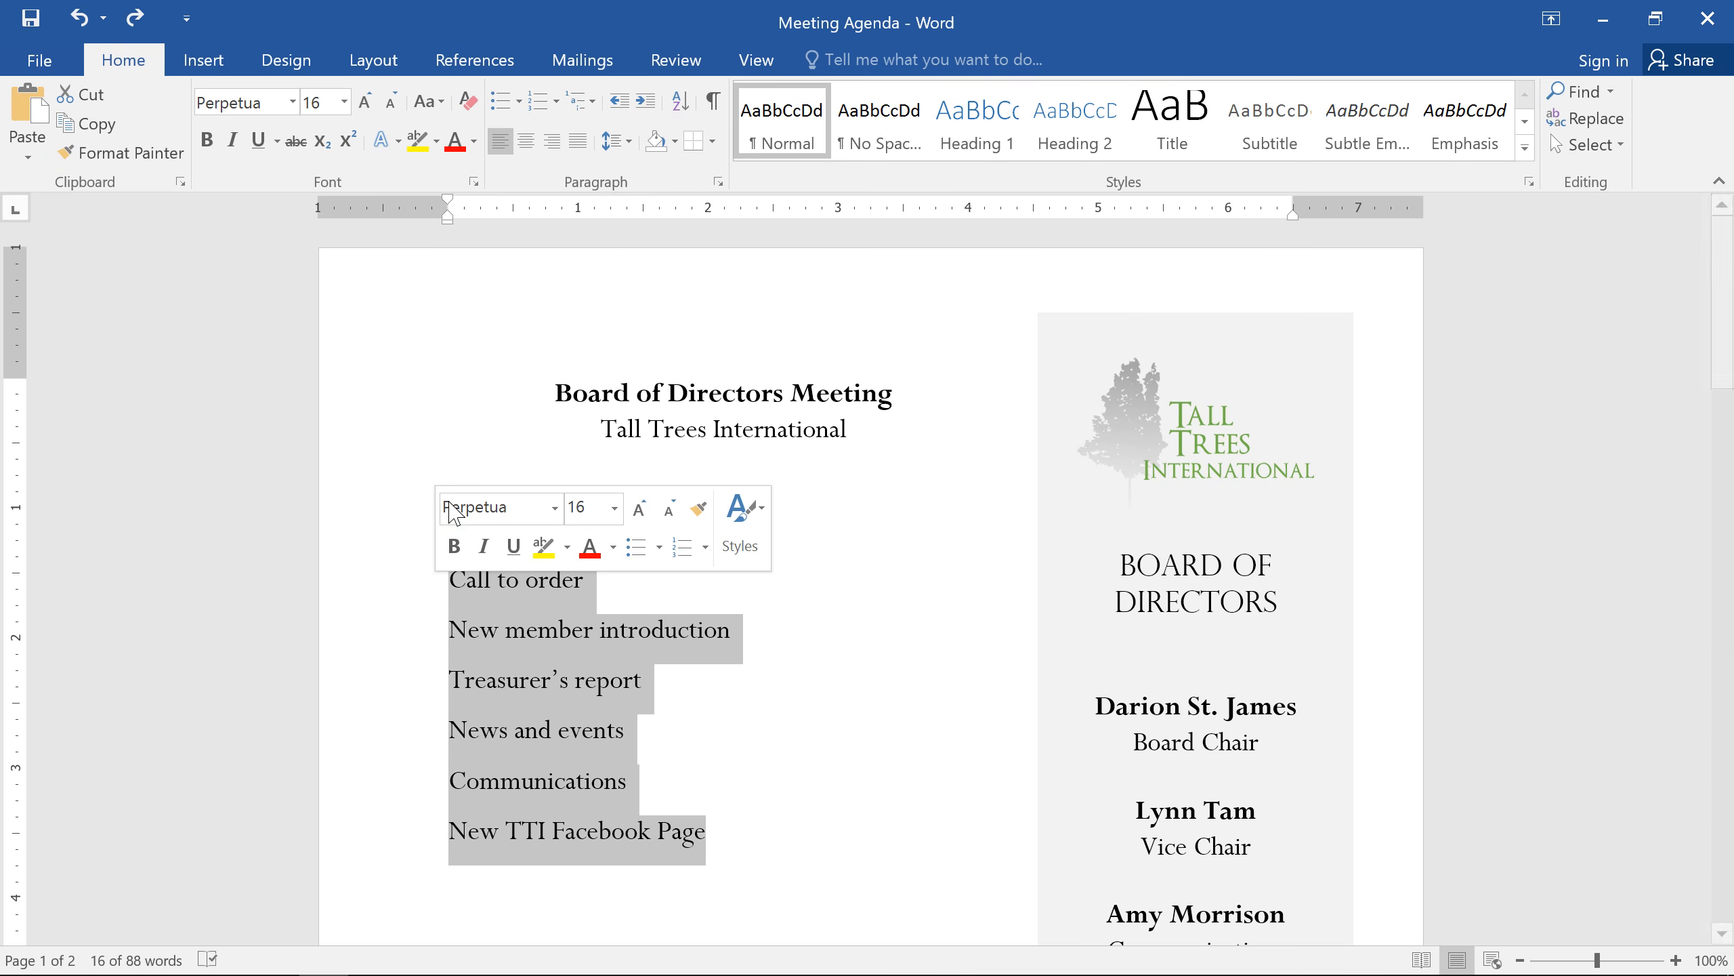
pyautogui.click(505, 102)
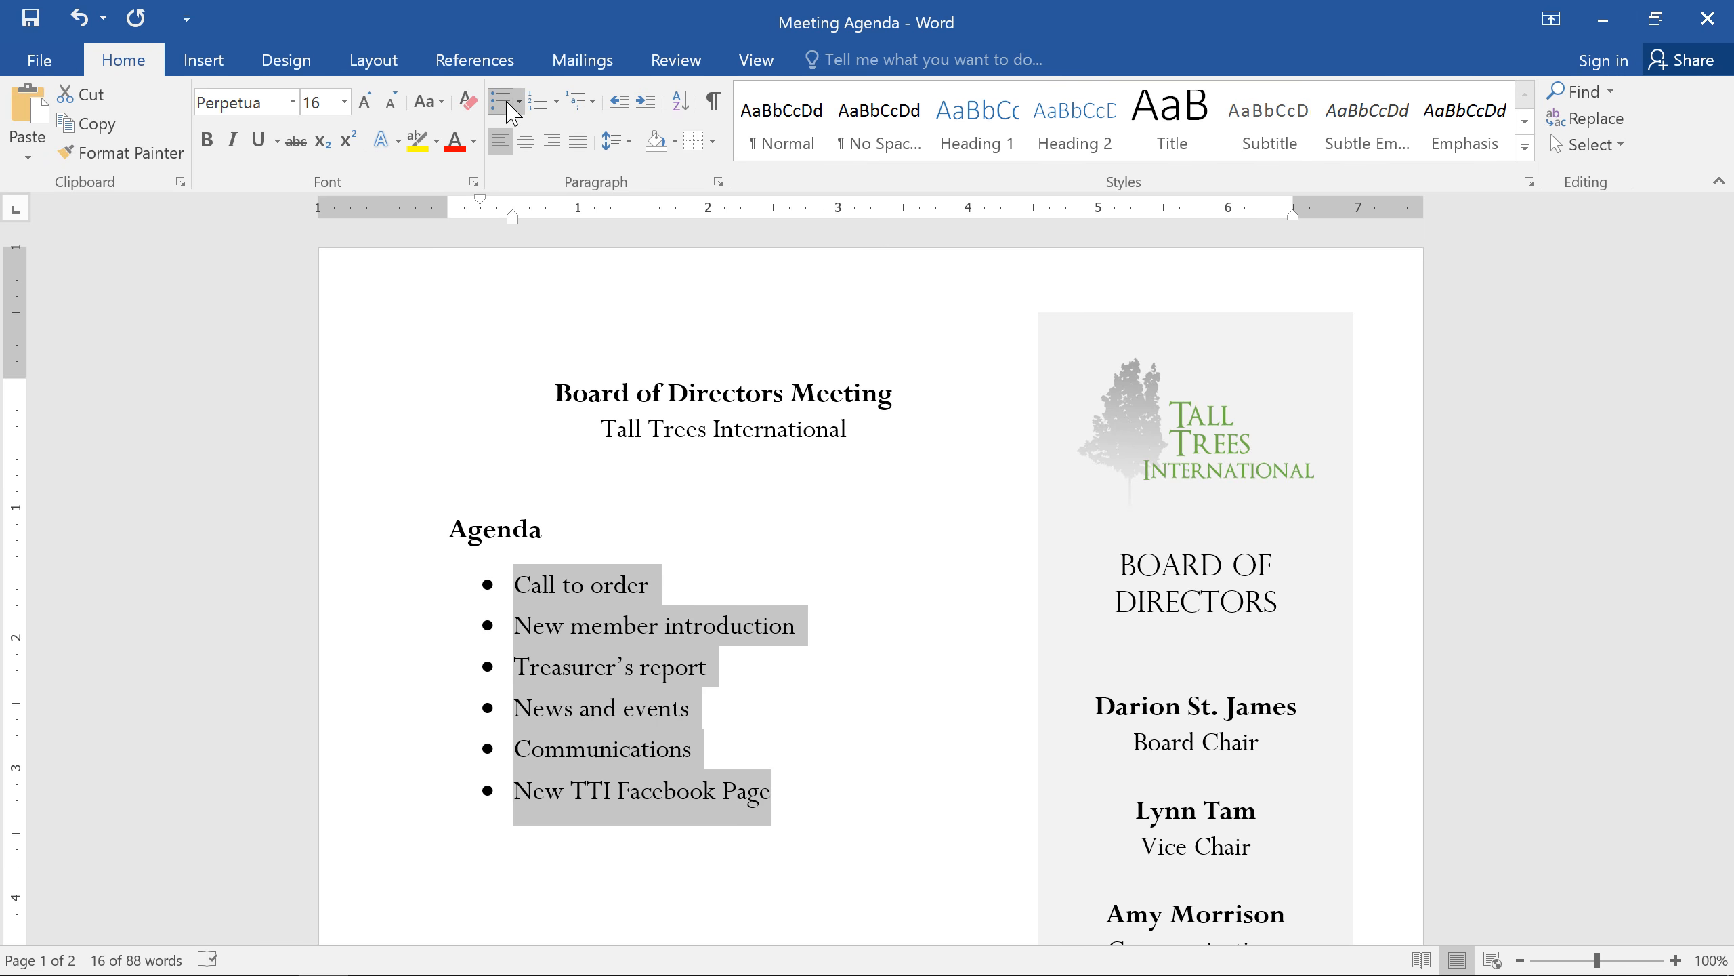
pyautogui.click(511, 107)
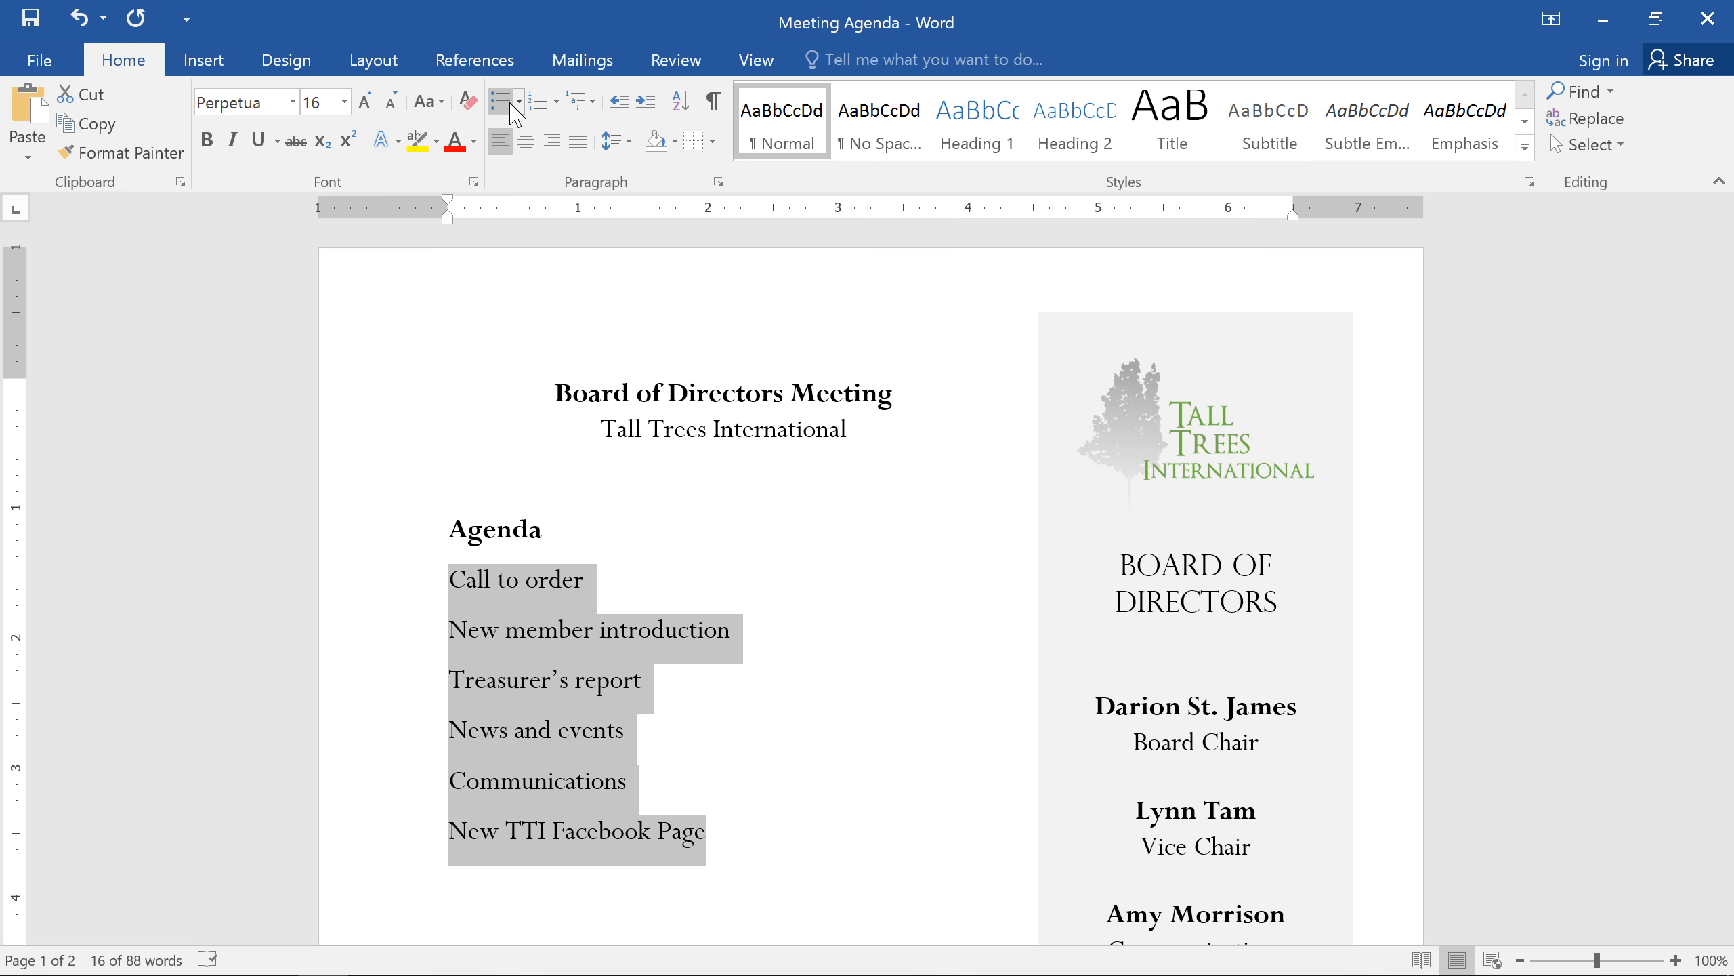
pyautogui.click(520, 102)
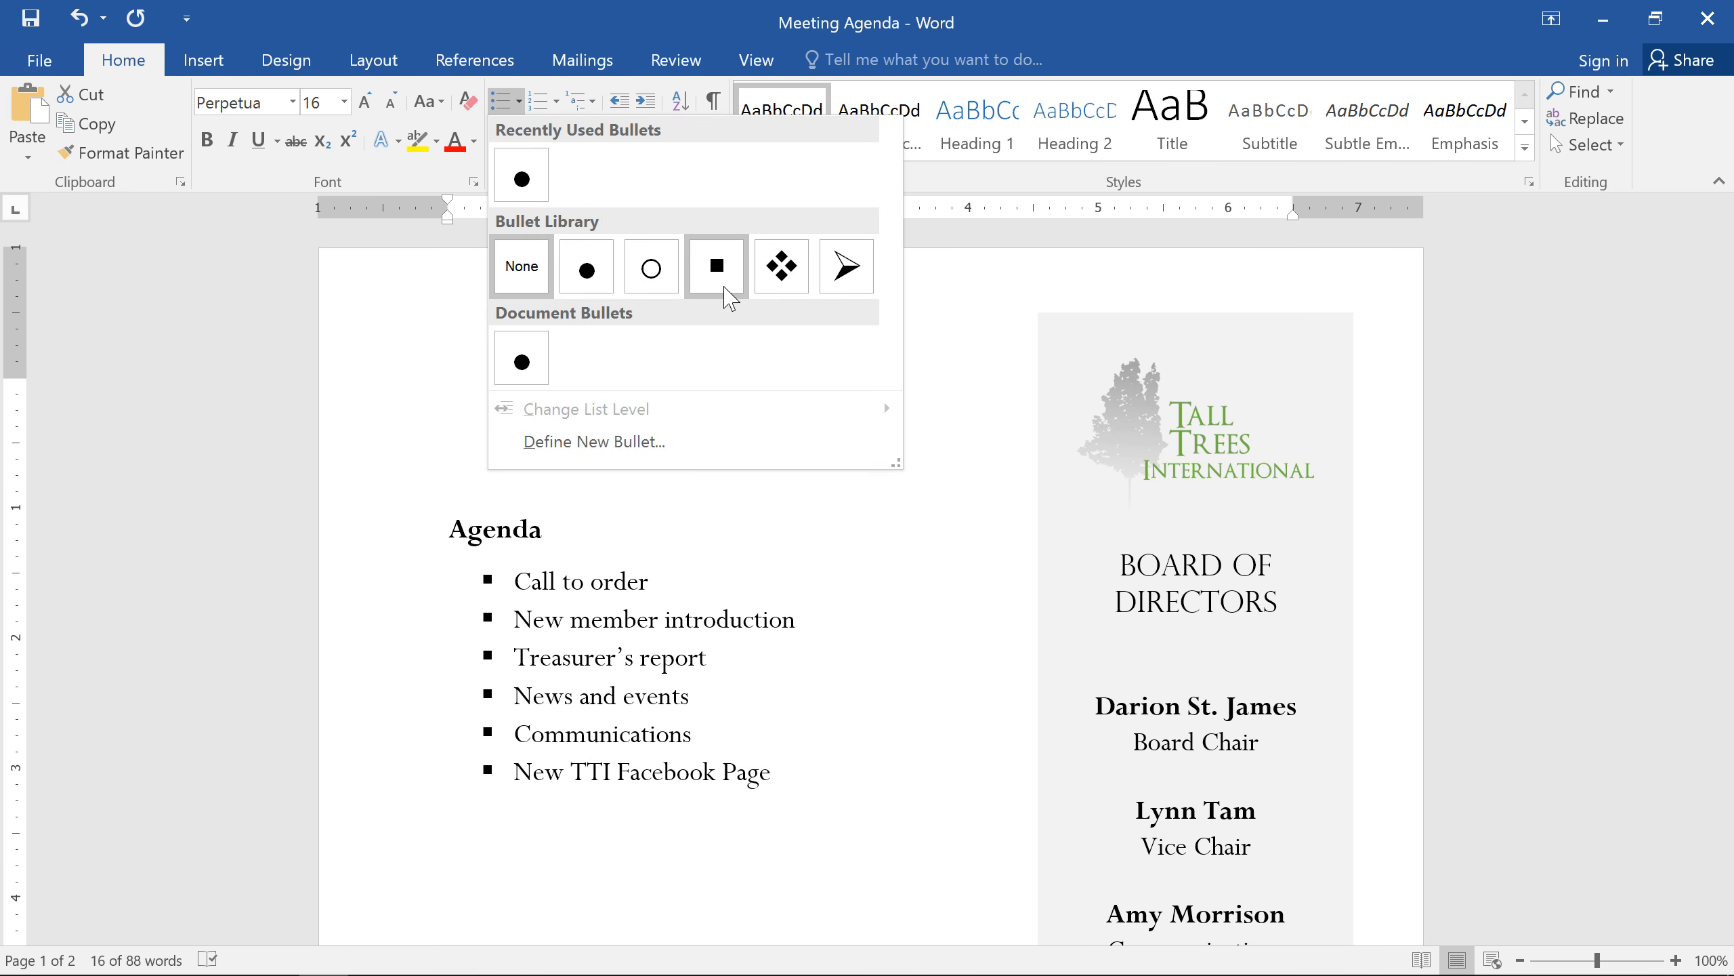
pyautogui.click(759, 287)
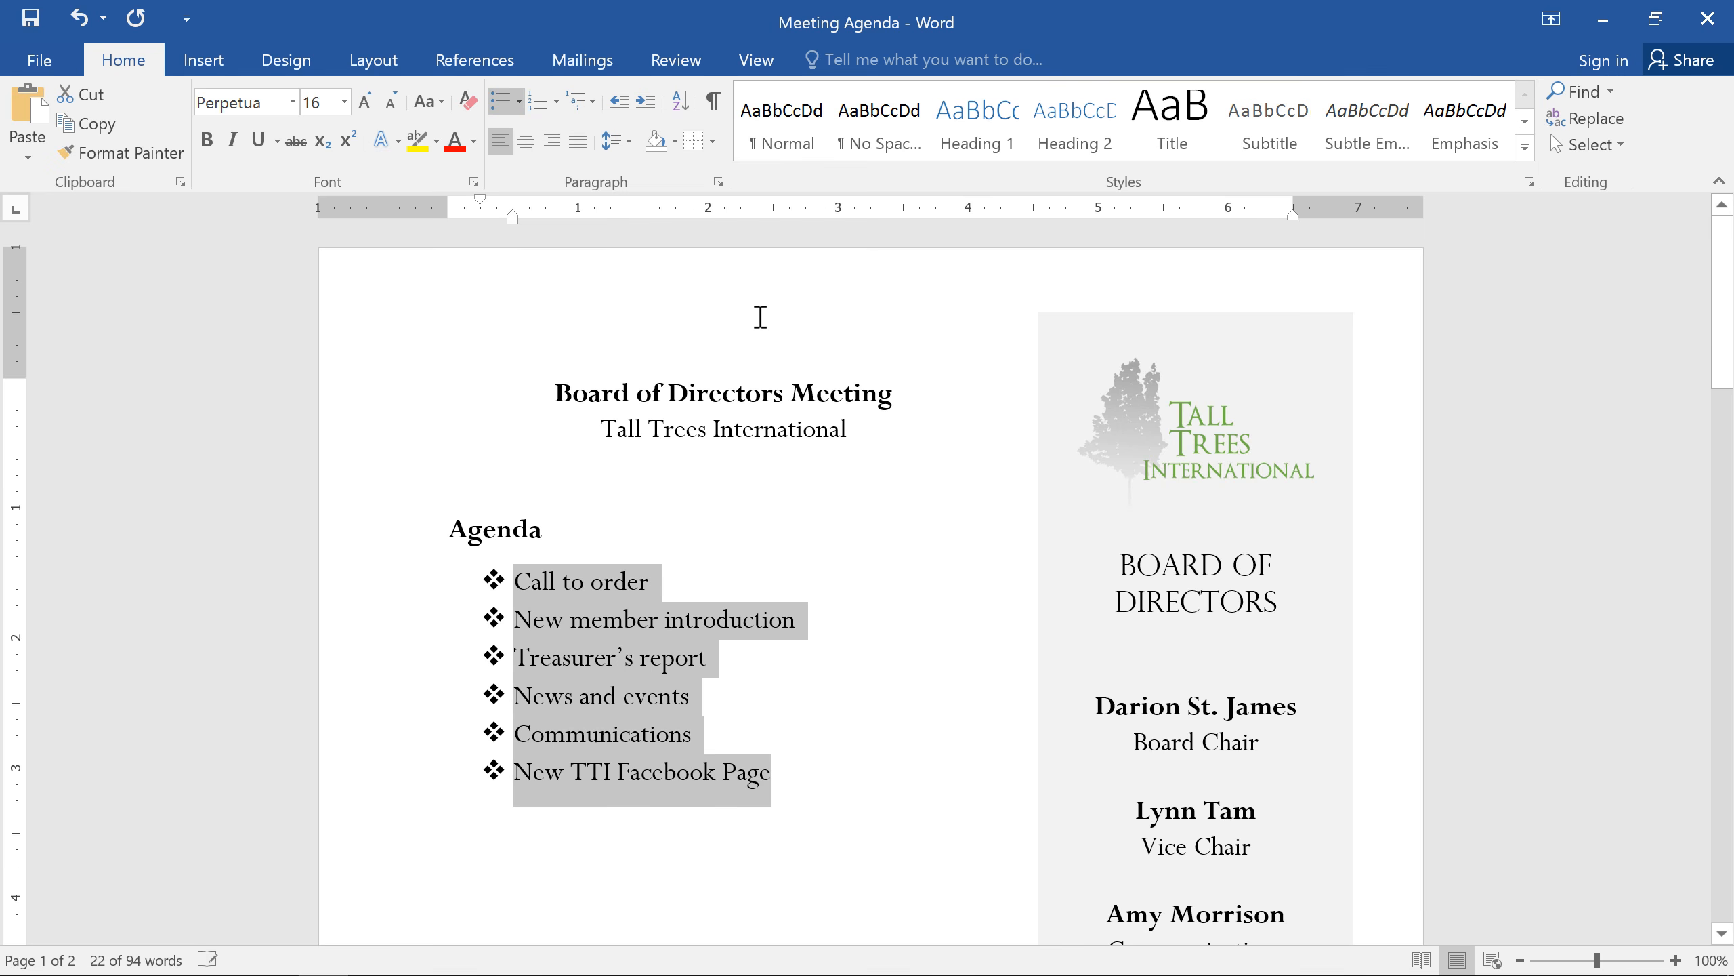
# Step: Add the bullets Community Service, Fundraising, Chair's Report and Adjournment at the end of the agenda list
pyautogui.click(825, 789)
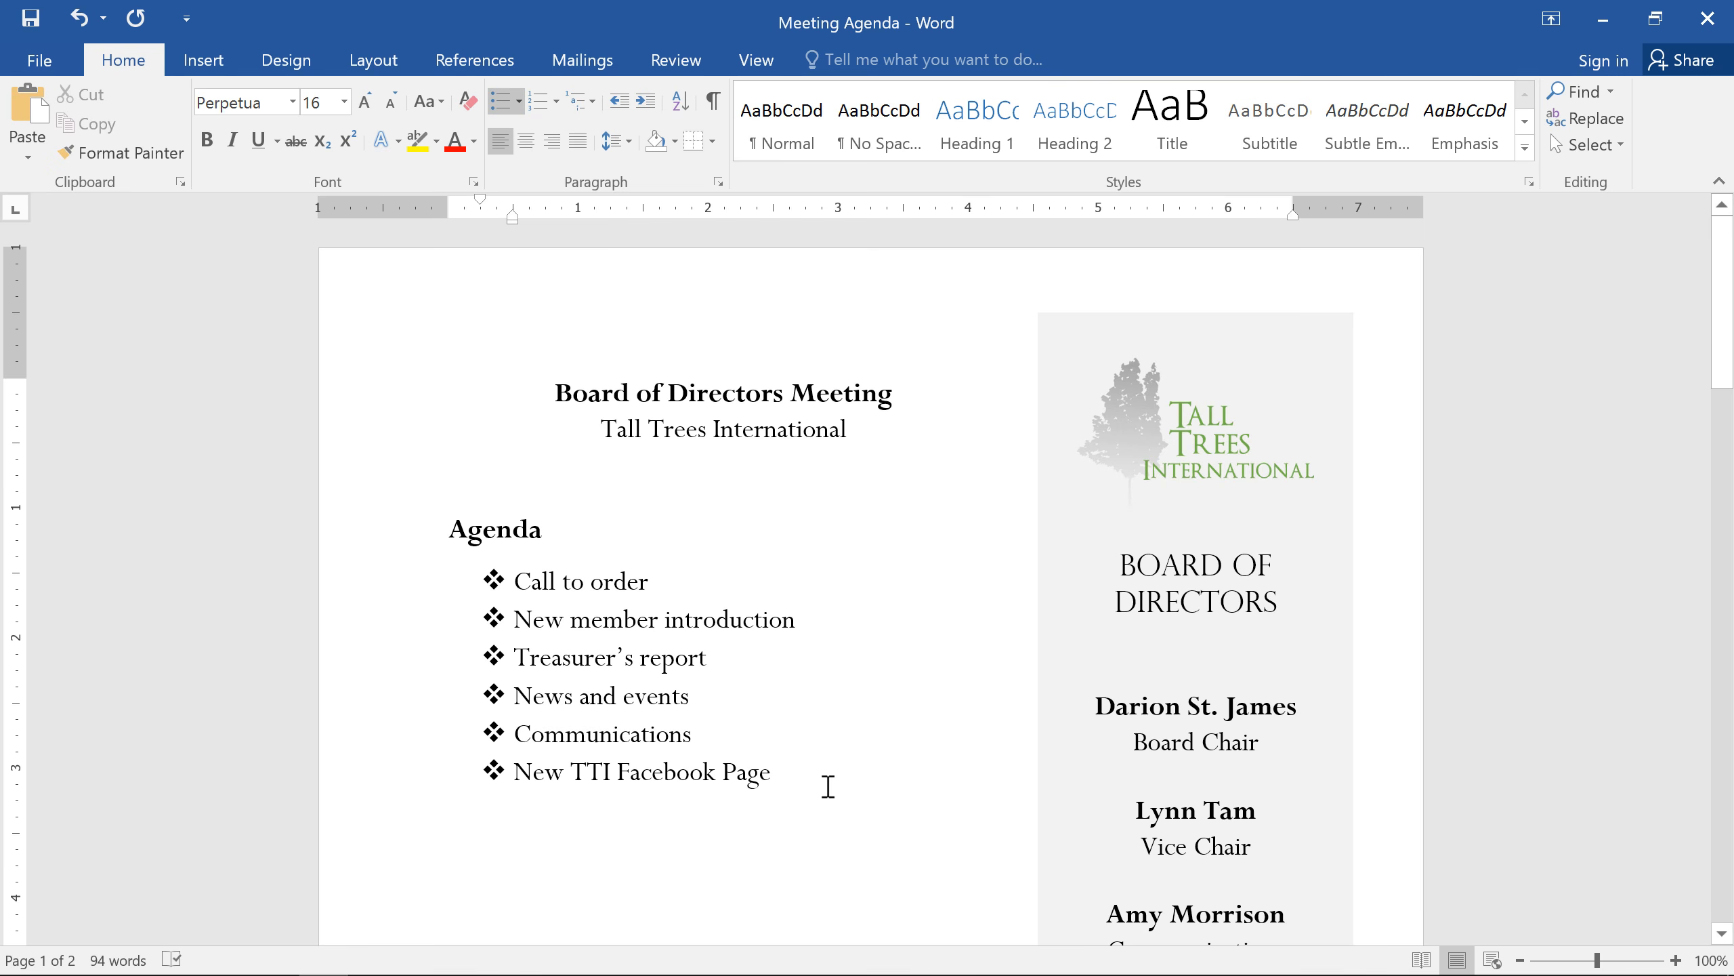
pyautogui.press('Return')
pyautogui.write('Com')
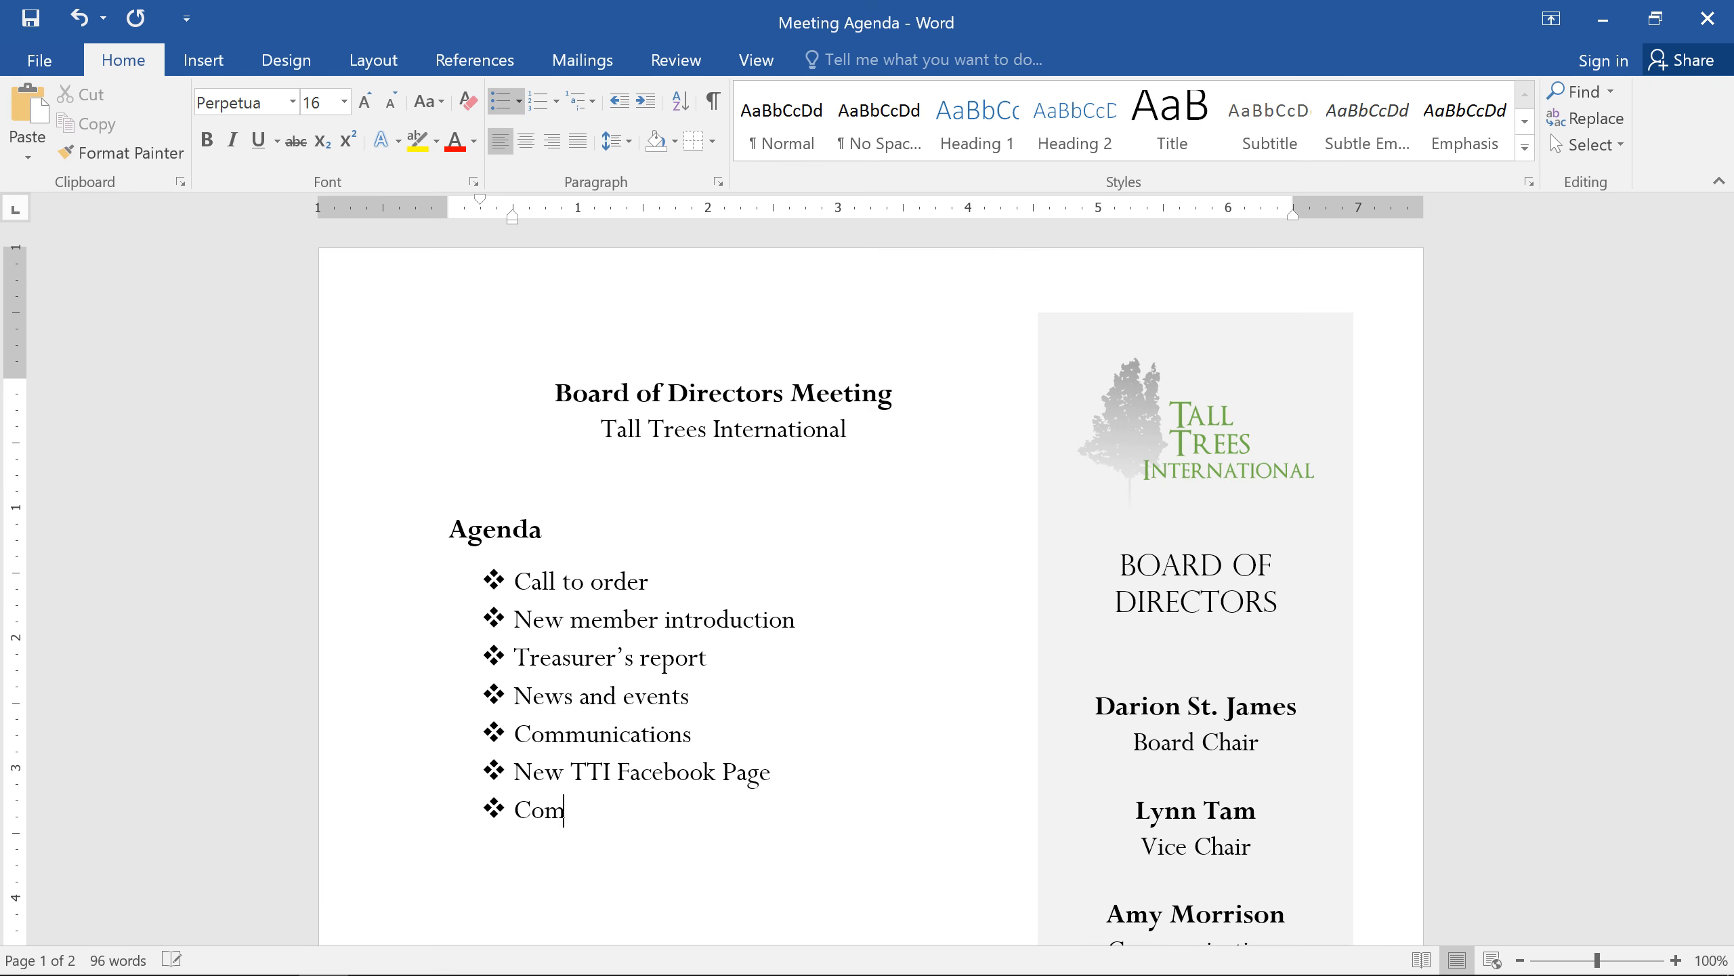
pyautogui.write('munity Servi')
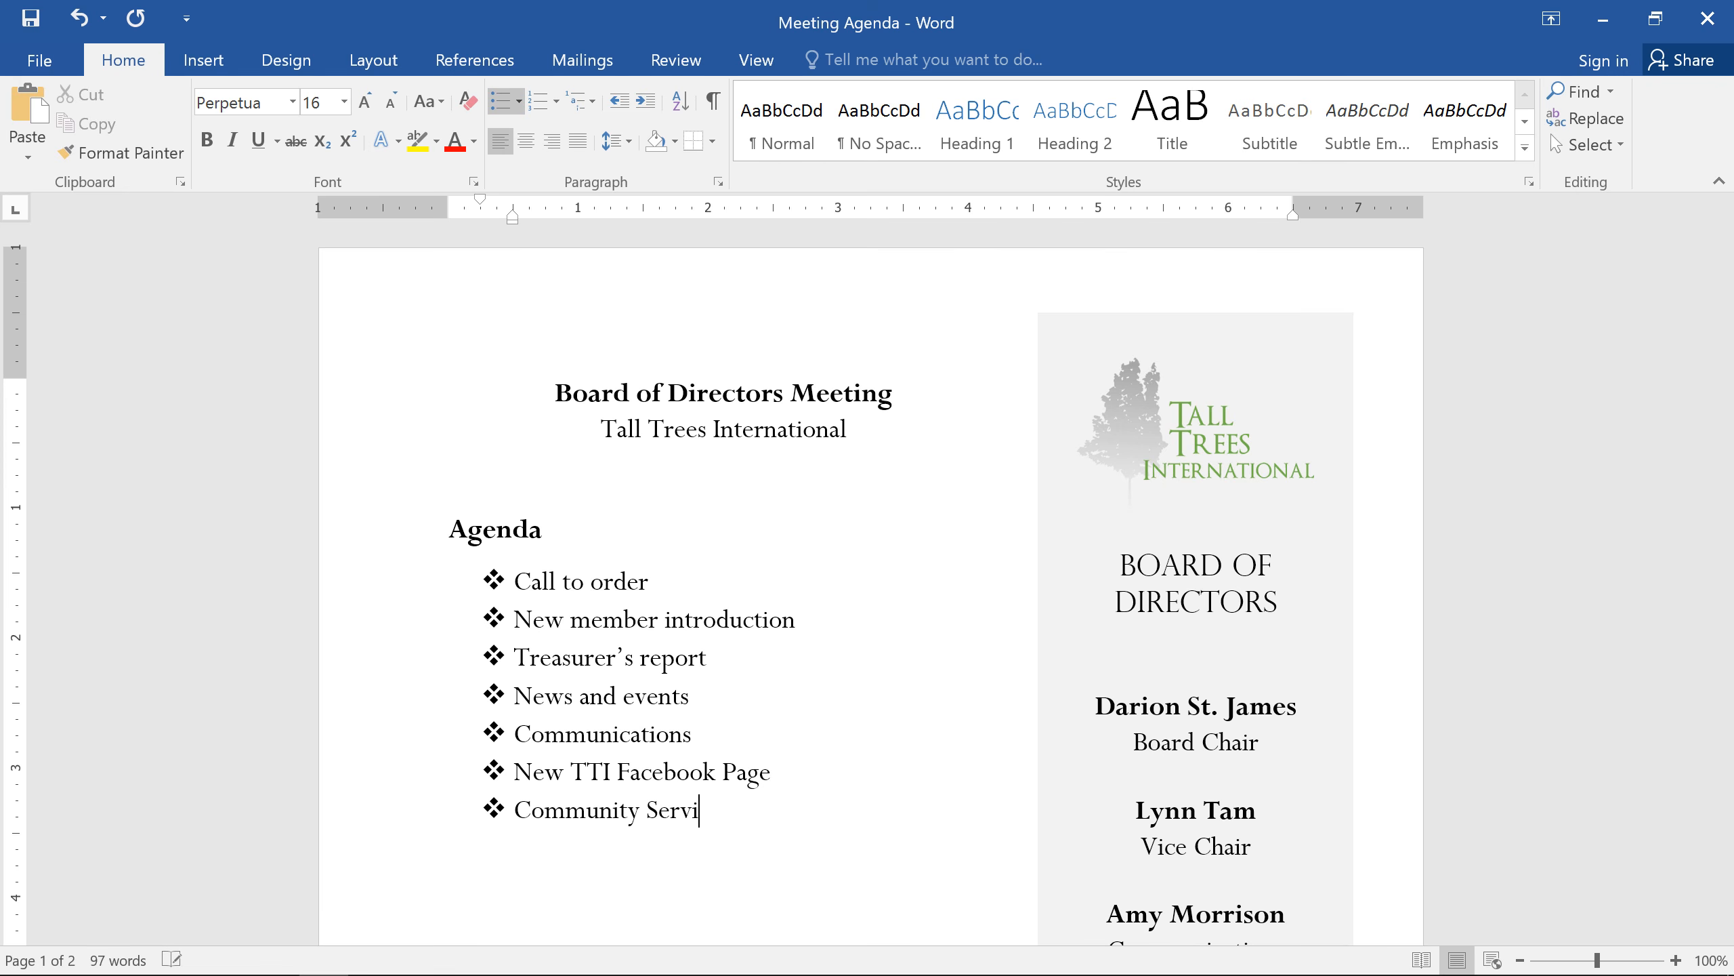
pyautogui.write('ce')
pyautogui.press('Return')
pyautogui.write('Fundraising')
pyautogui.press('Return')
pyautogui.write("Chair's Report")
pyautogui.press('Return')
pyautogui.write('Adjournment')
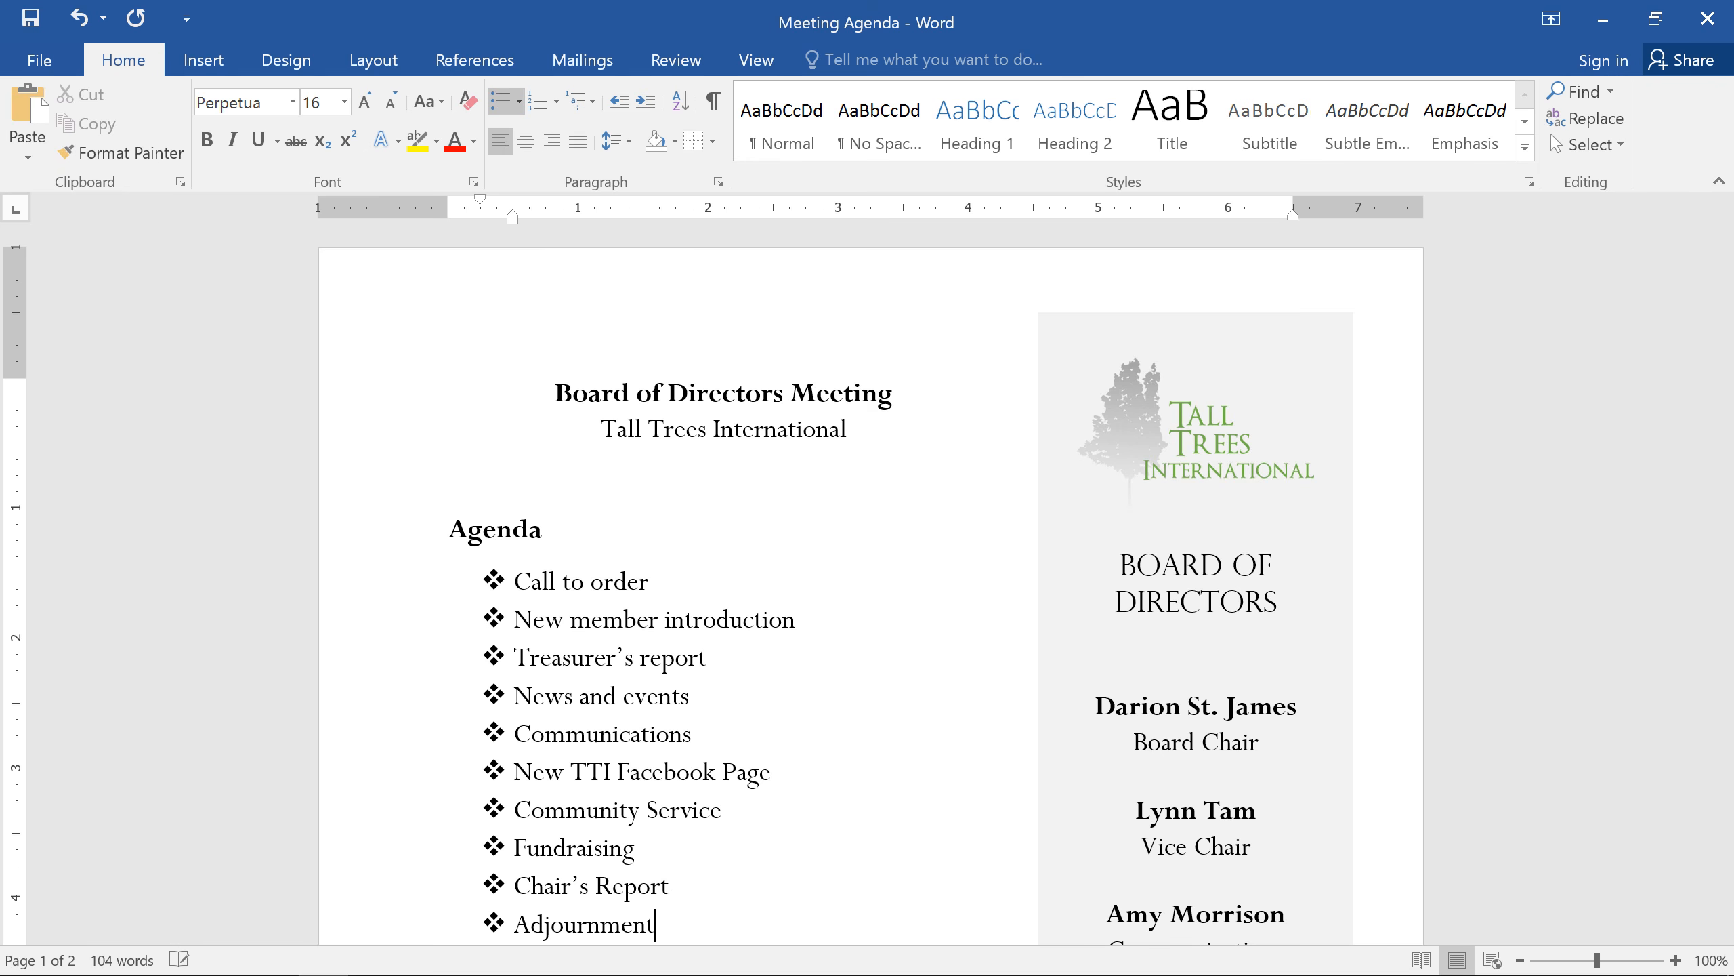
# Step: End the bulleted list after Adjournment and add the plain line "Additional Notes:" below it
pyautogui.press('Return')
pyautogui.press('Return')
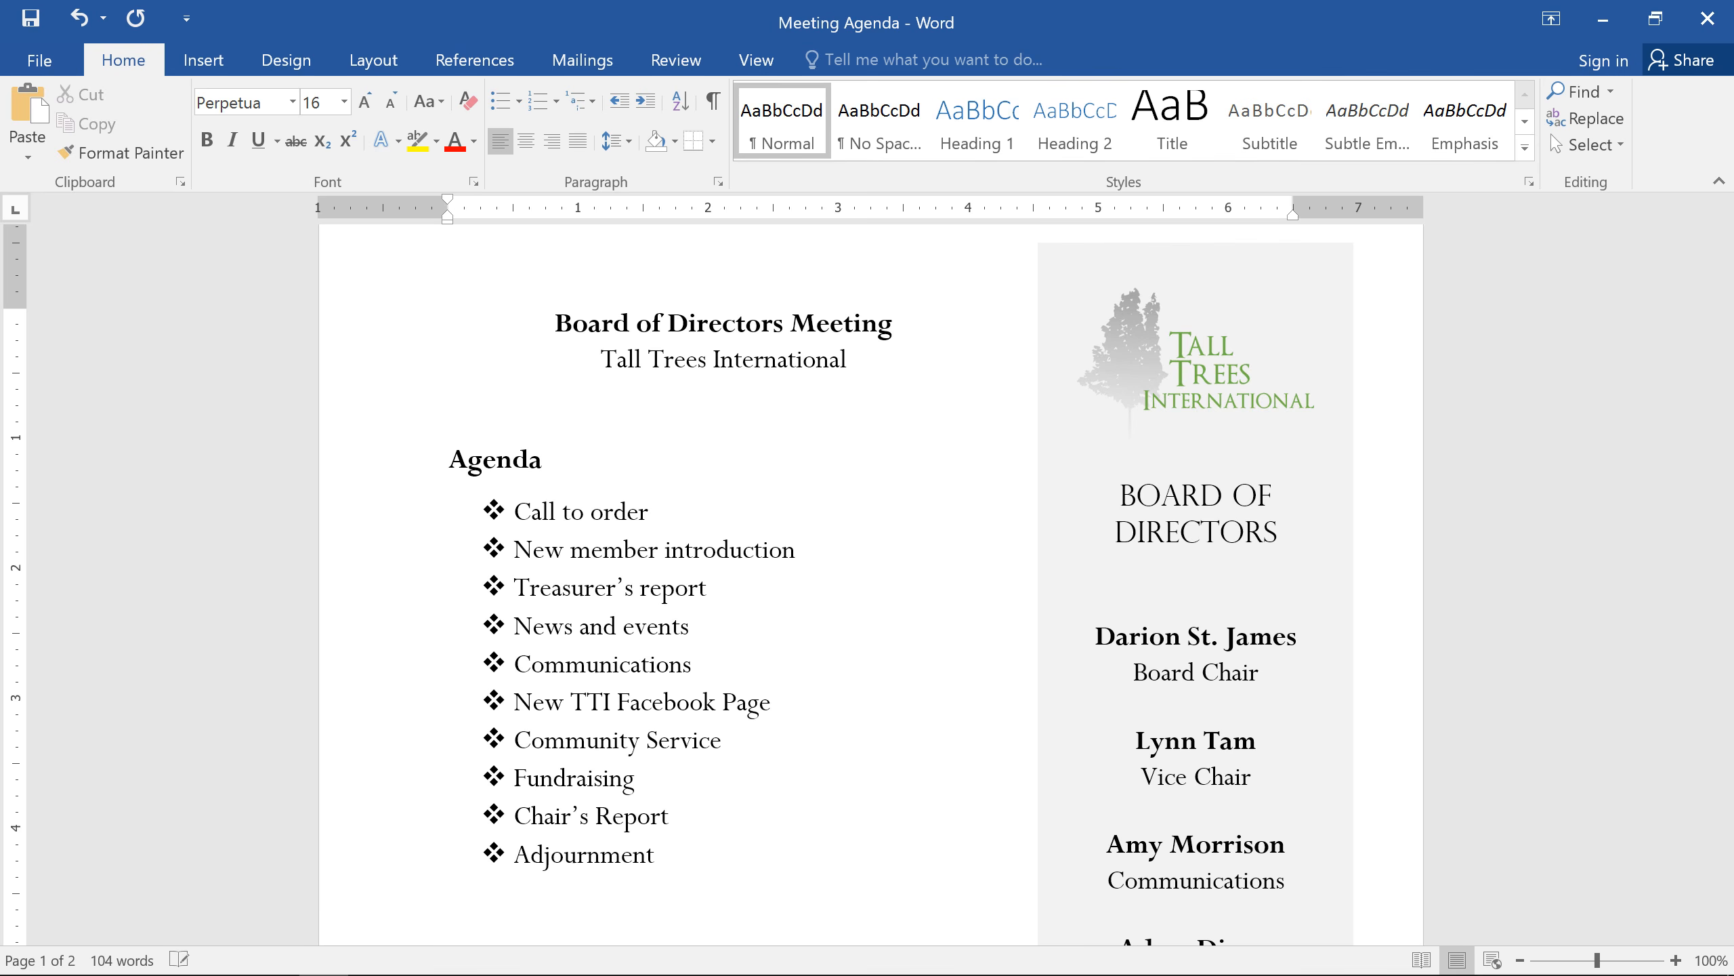
pyautogui.write('Additional Notes:')
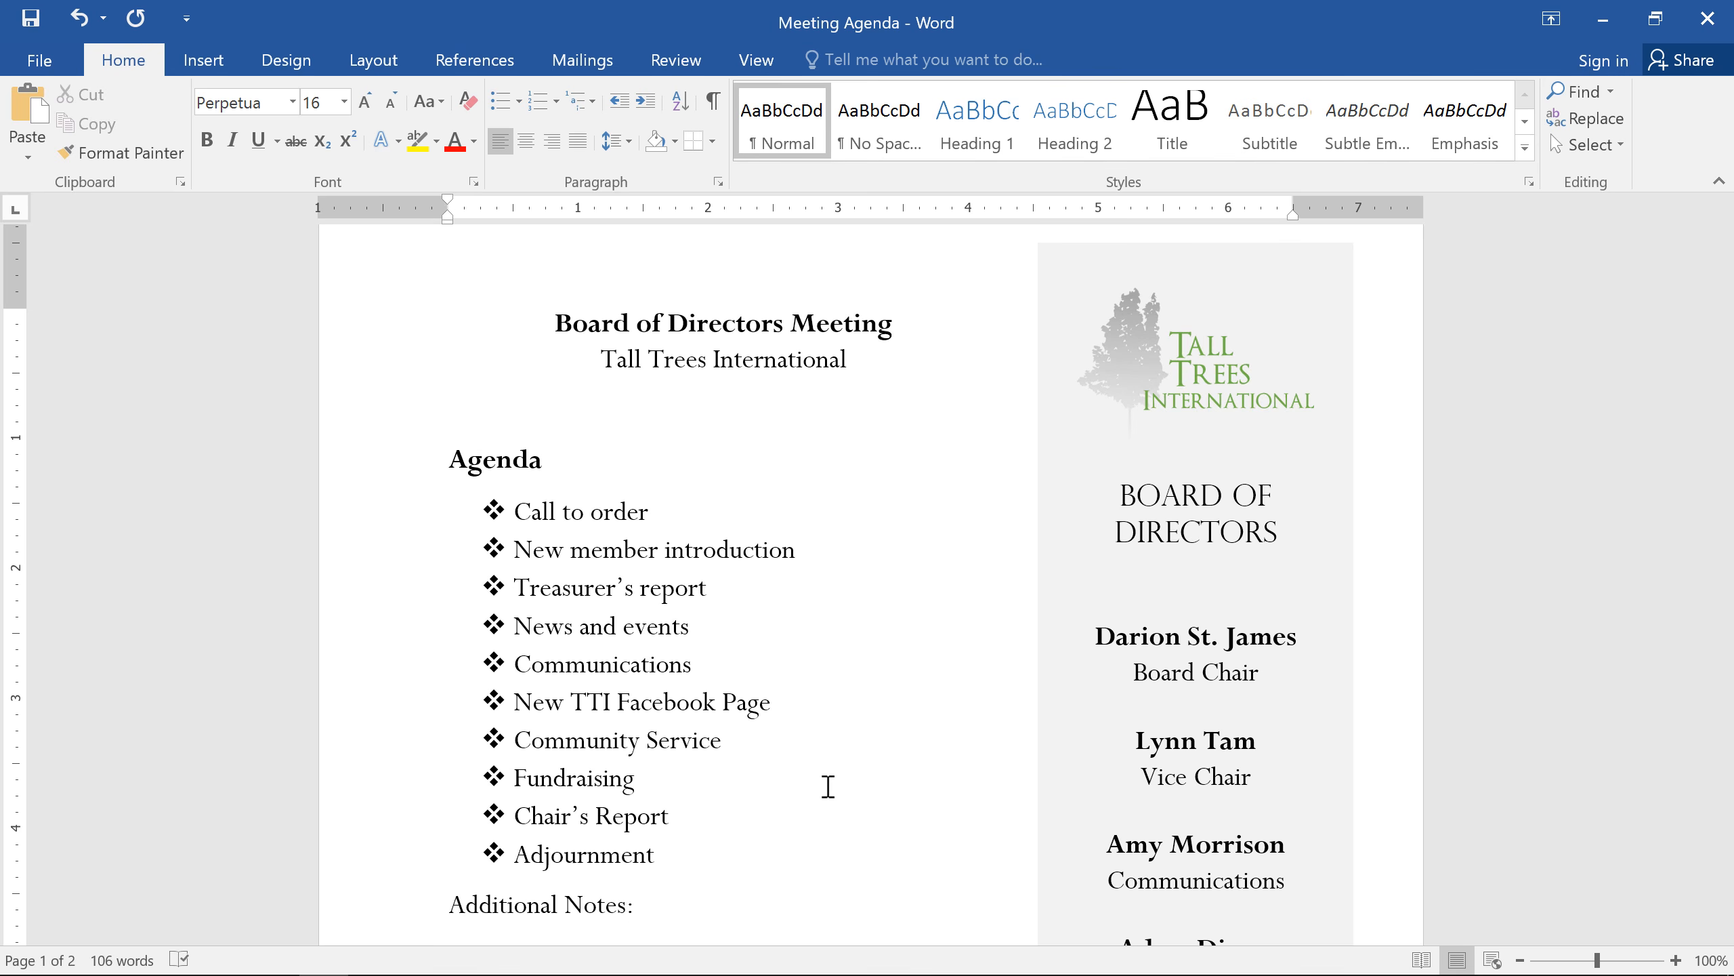
# Step: Number the items under Farewell dinner preparation, from Book venue to Setup podium, in the 1) 2) 3) format
pyautogui.scroll(-15, 696, 902)
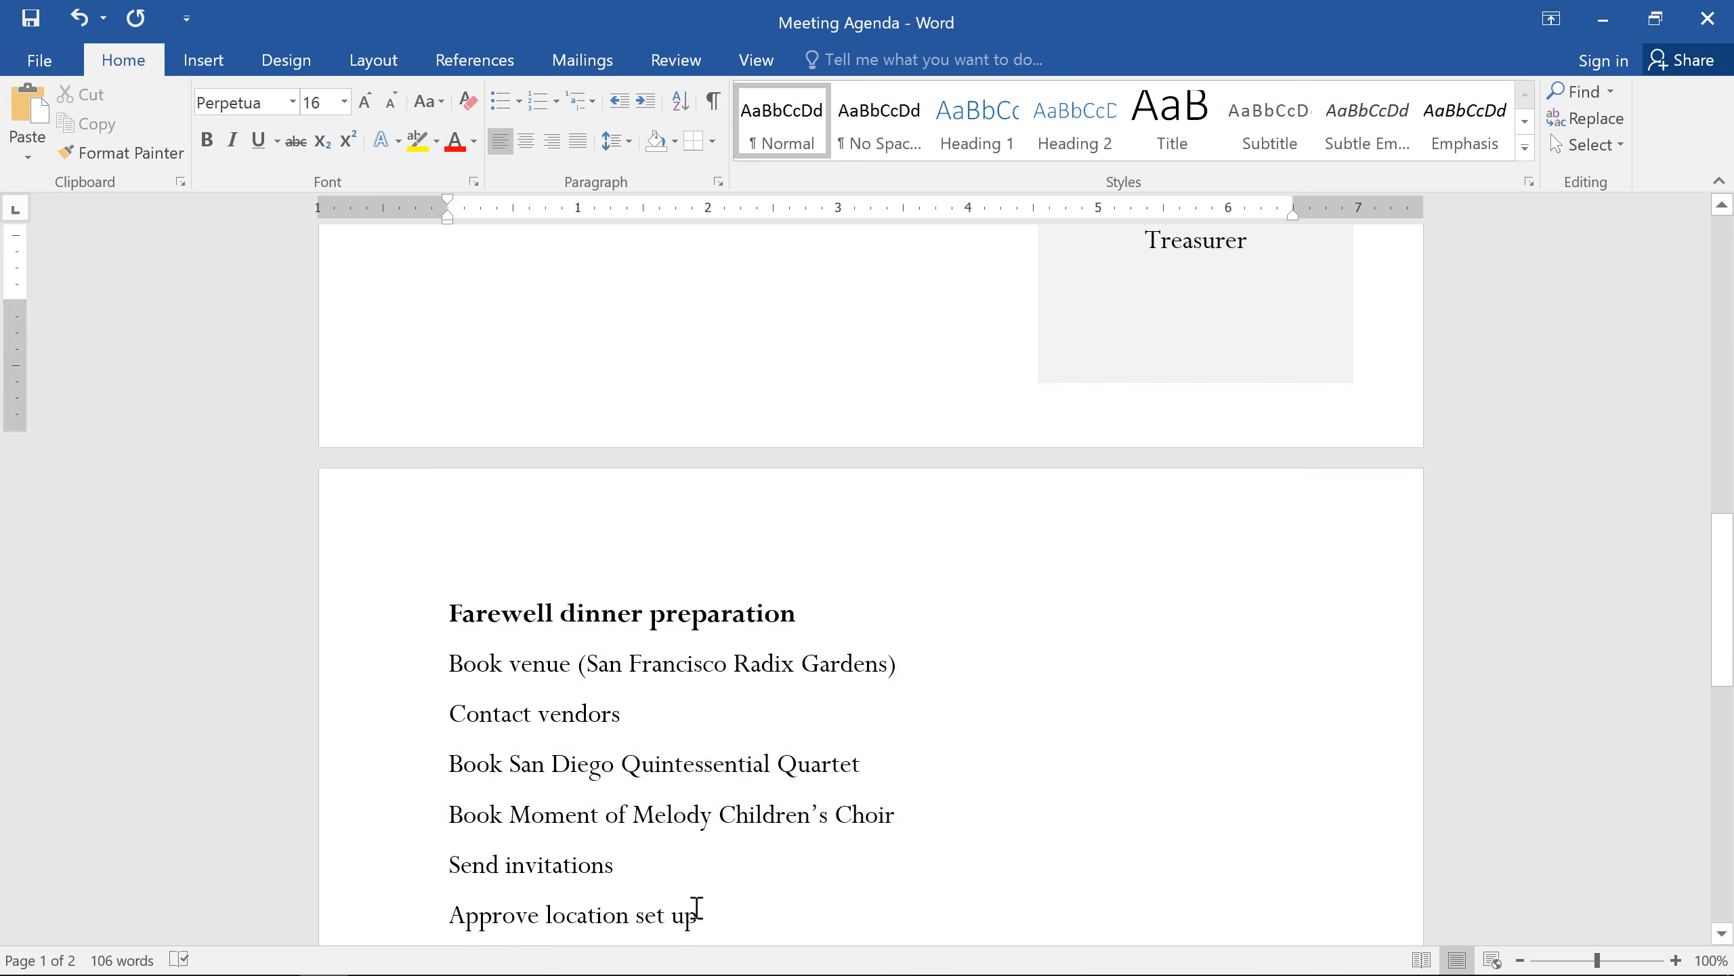
pyautogui.scroll(-5, 697, 908)
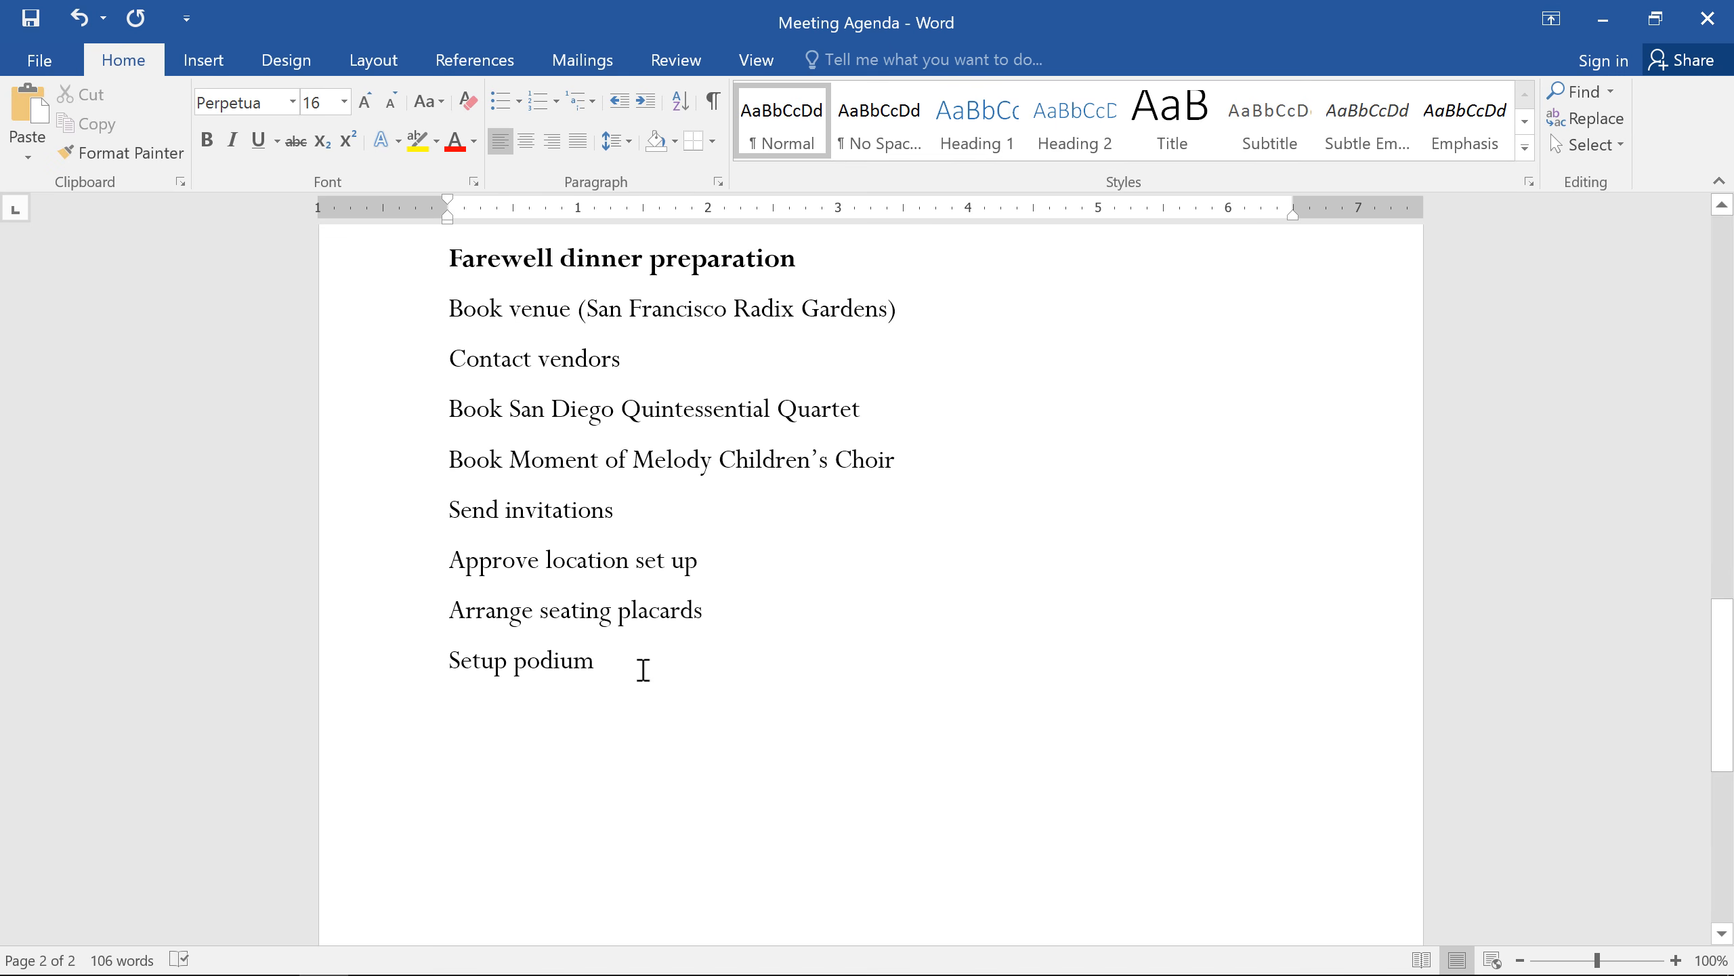
pyautogui.moveTo(617, 659); pyautogui.dragTo(409, 321)
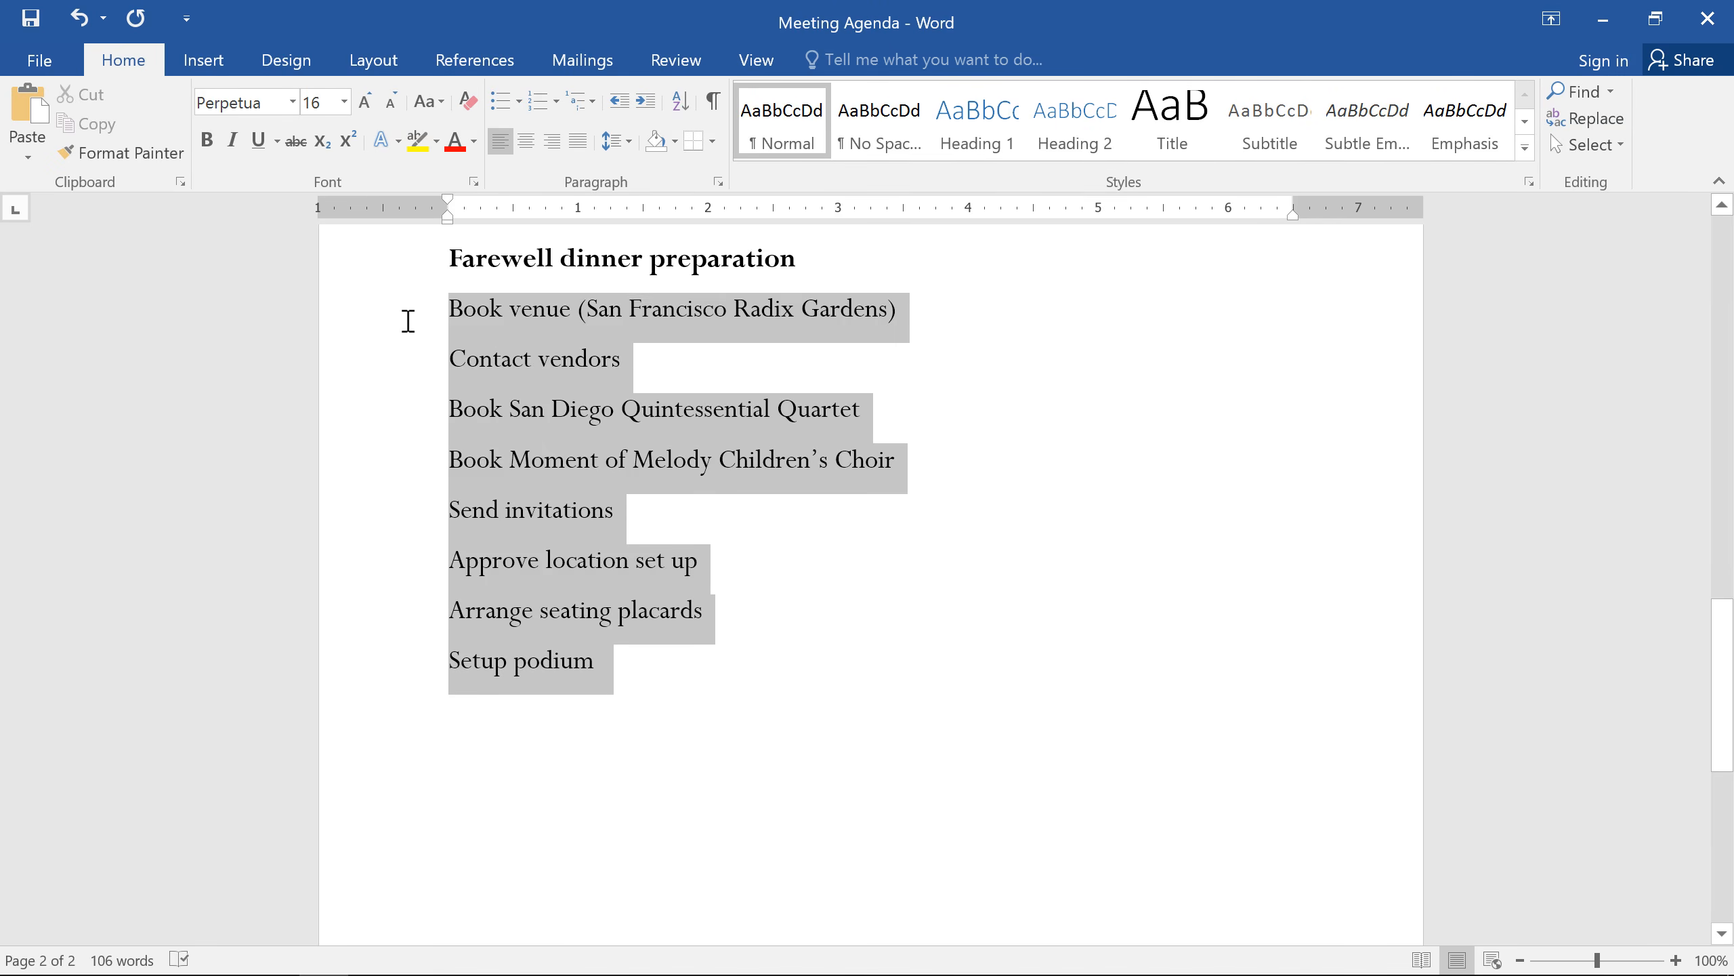
pyautogui.click(556, 102)
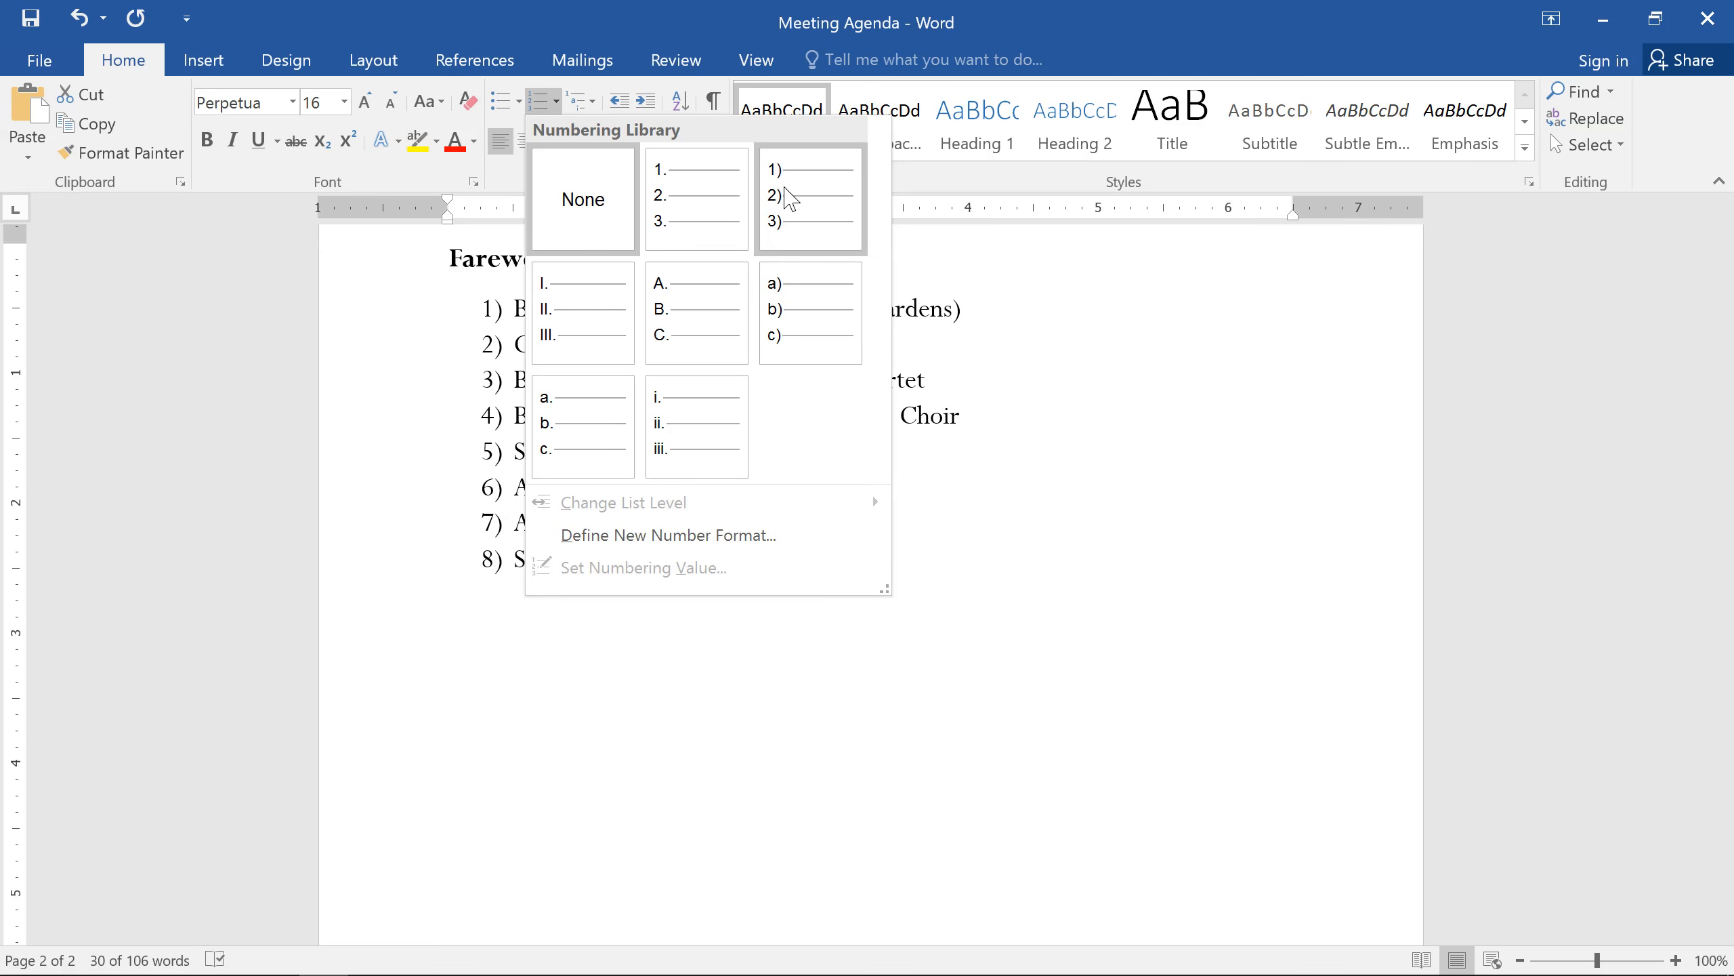
pyautogui.click(789, 197)
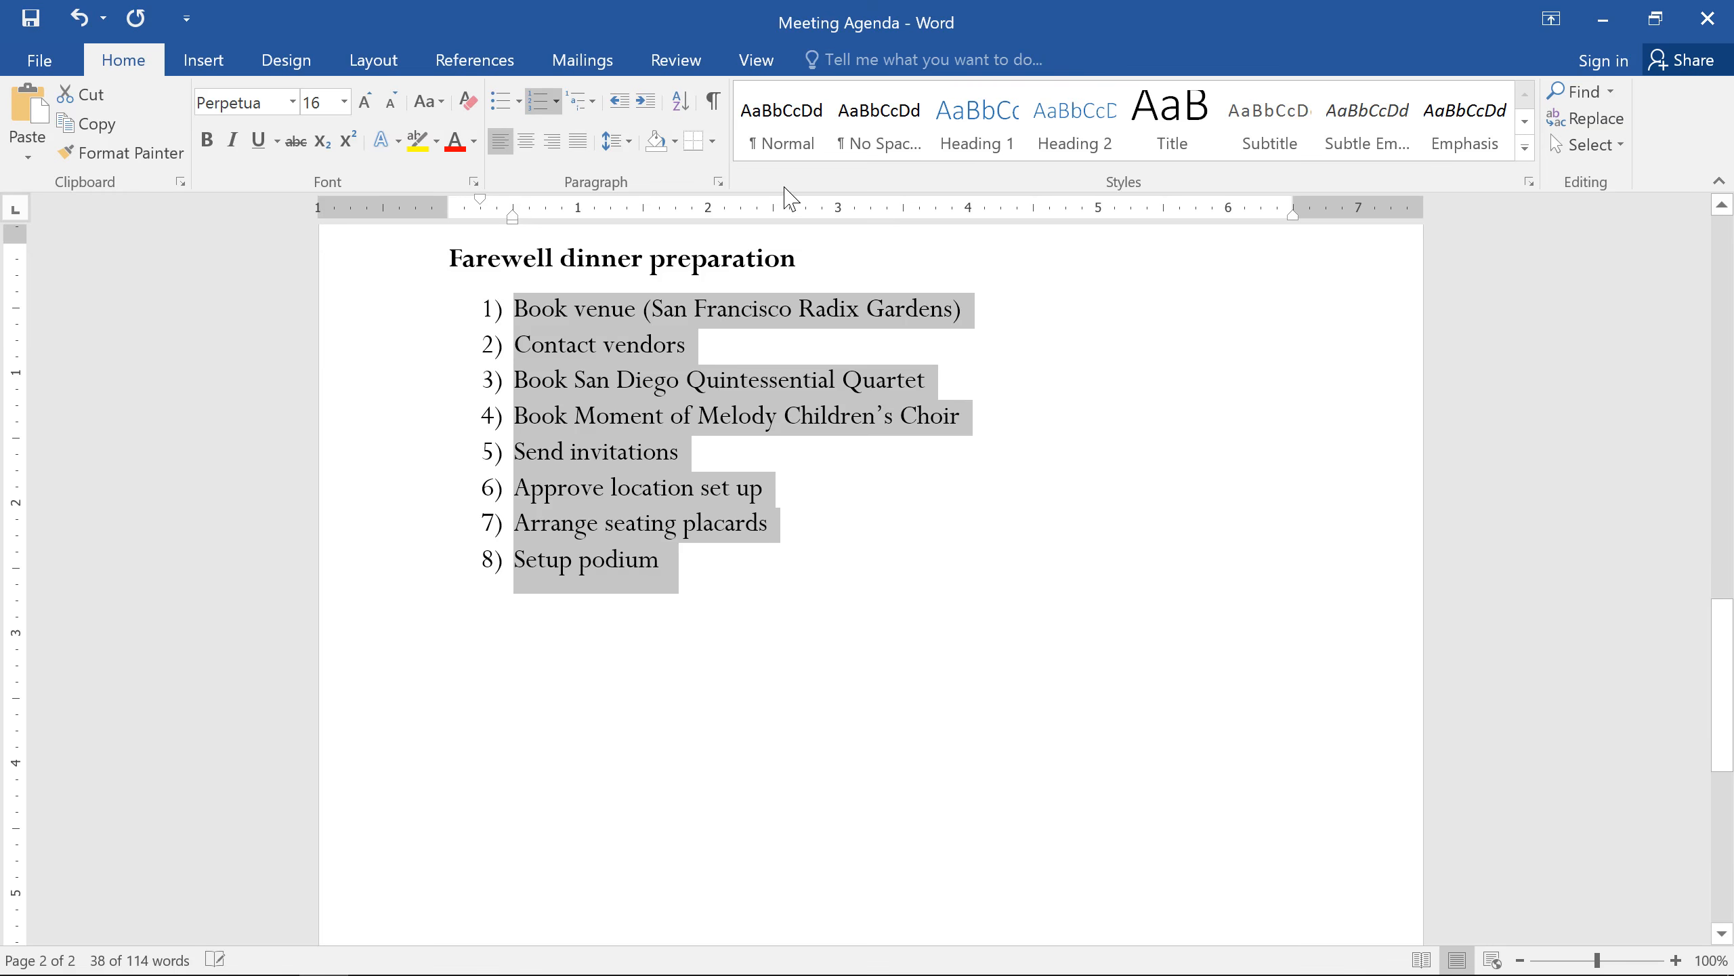
# Step: Insert the unnumbered bold heading "Day of the dinner" between Send invitations and Approve location set up
pyautogui.click(696, 455)
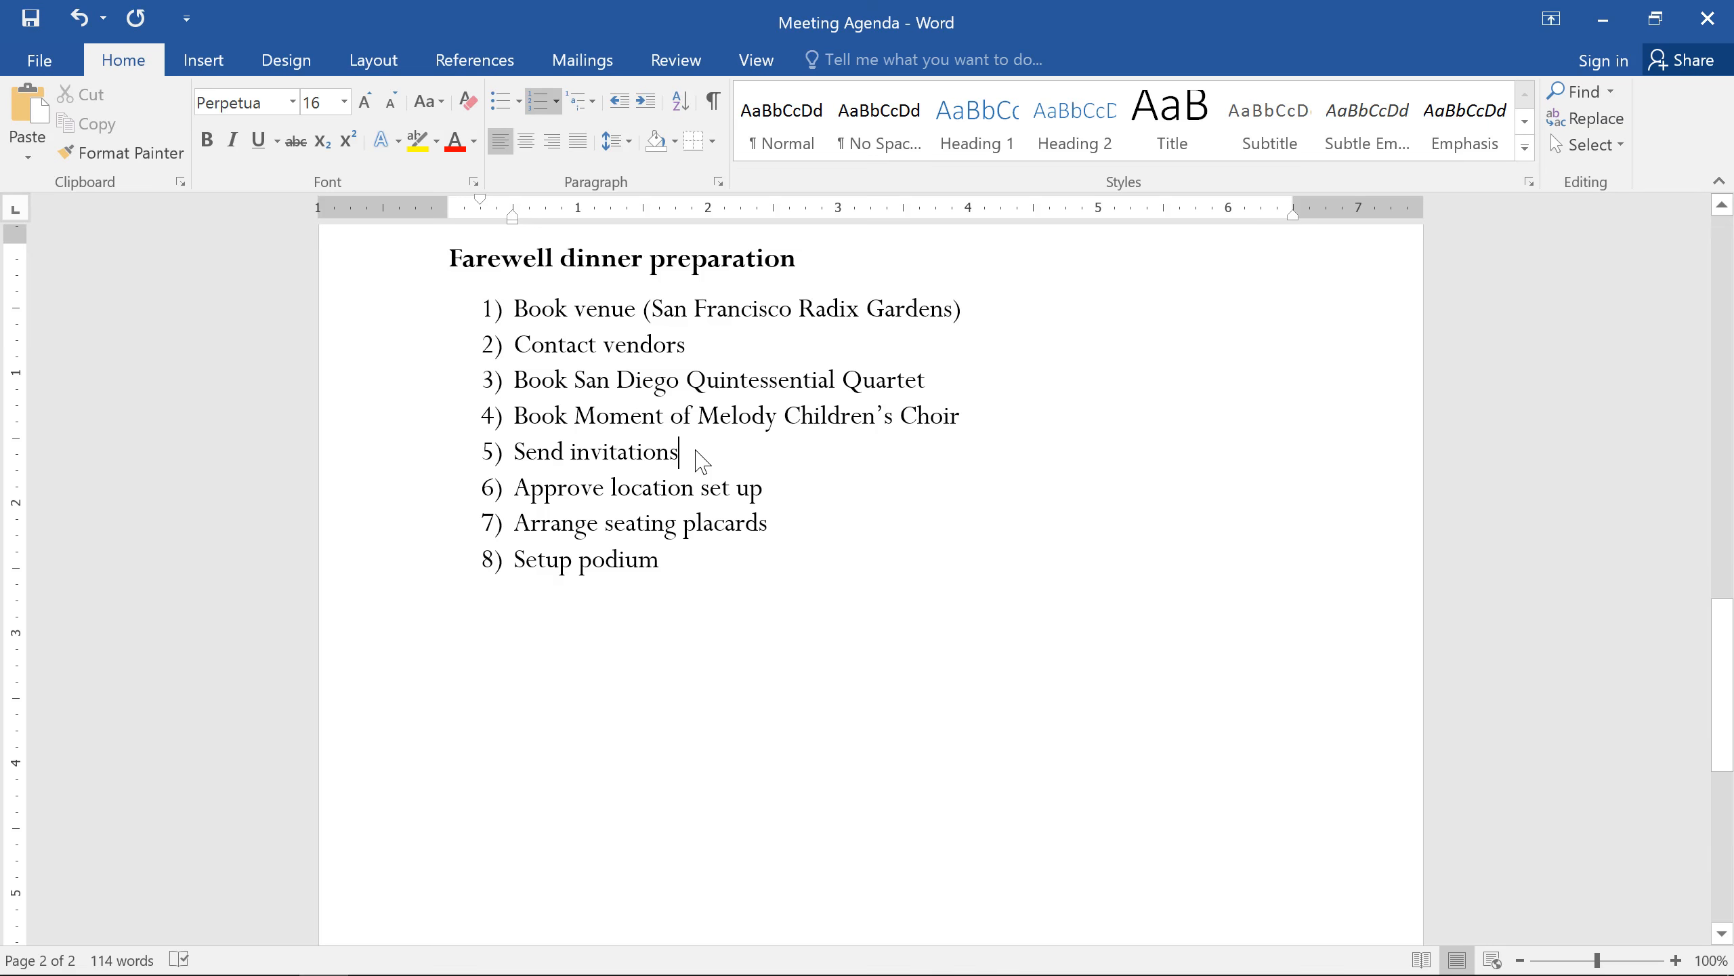
pyautogui.press('Return')
pyautogui.press('Return')
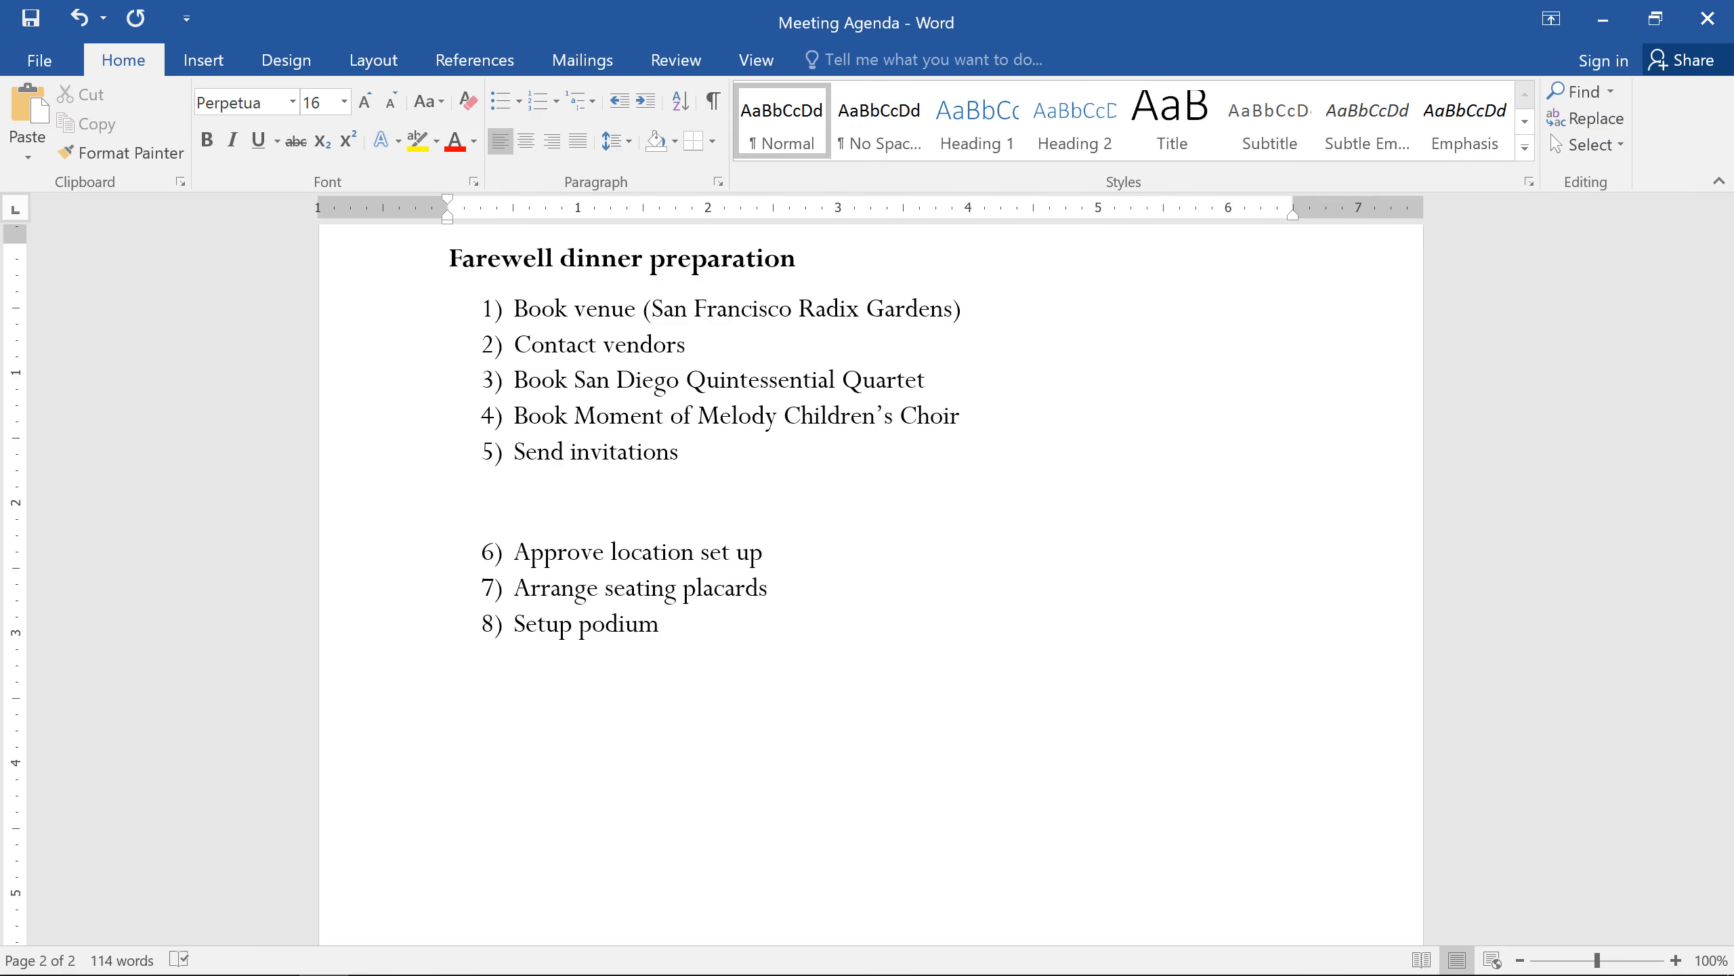
pyautogui.hotkey('ctrl', 'b')
pyautogui.write('Day of the dinner')
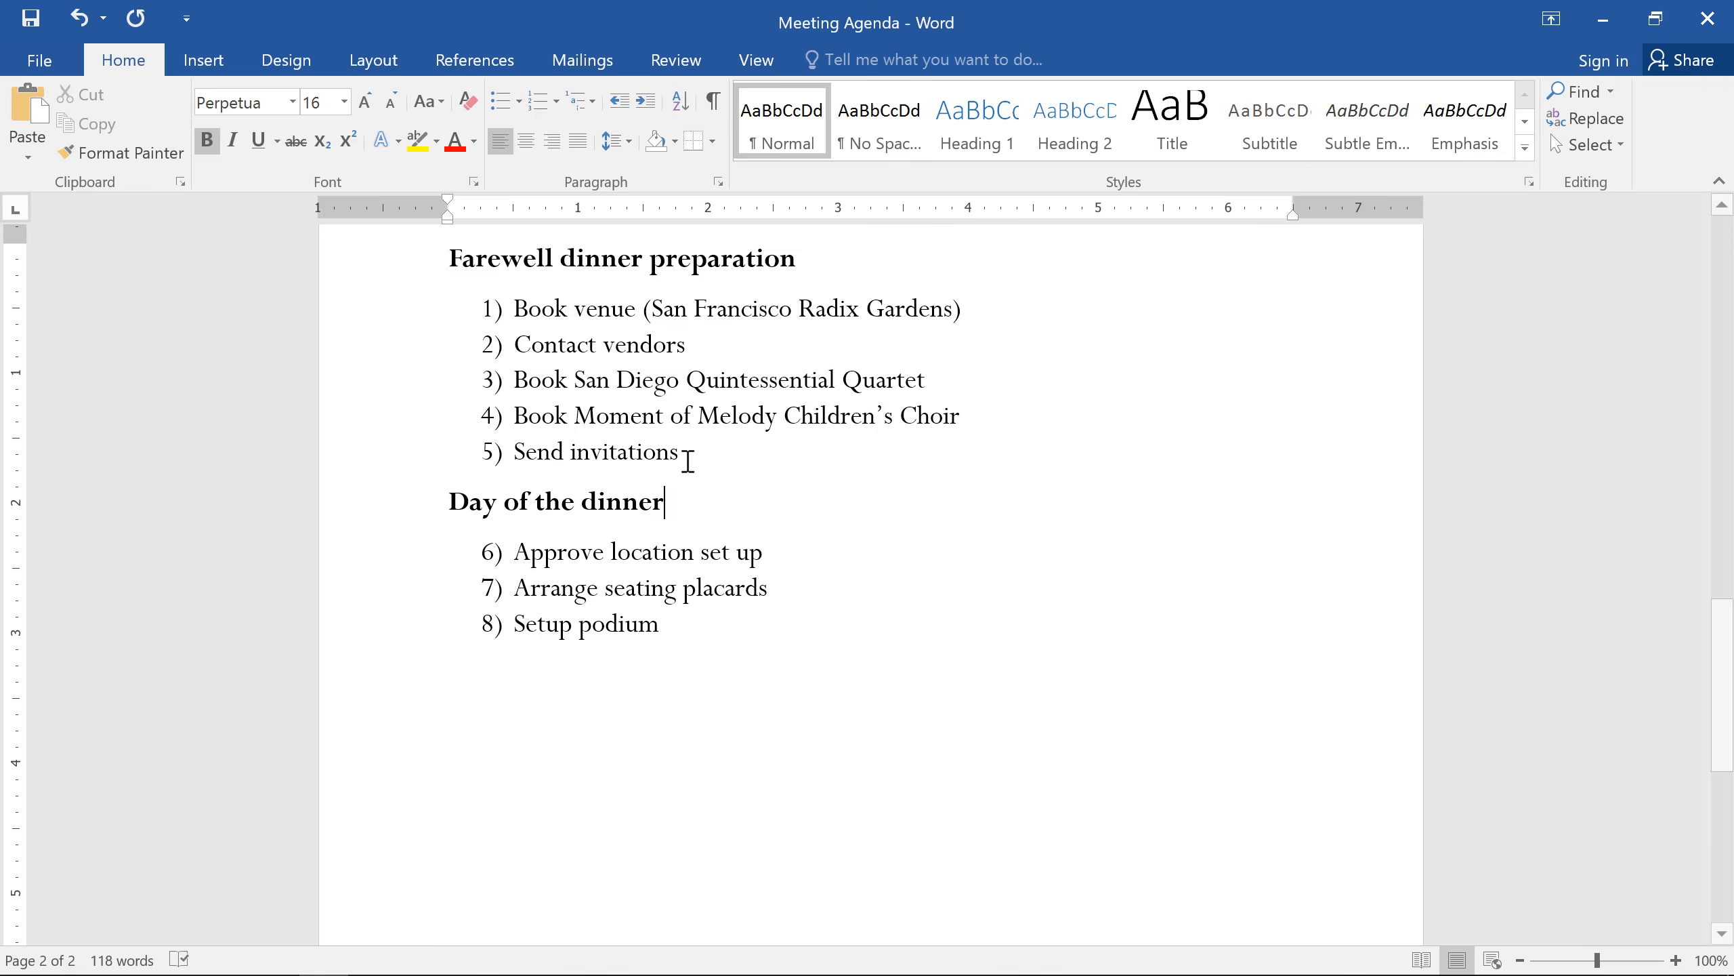
# Step: Restart the numbering under Day of the dinner at 1 and set it back to continue from the previous list
pyautogui.rightClick(487, 554)
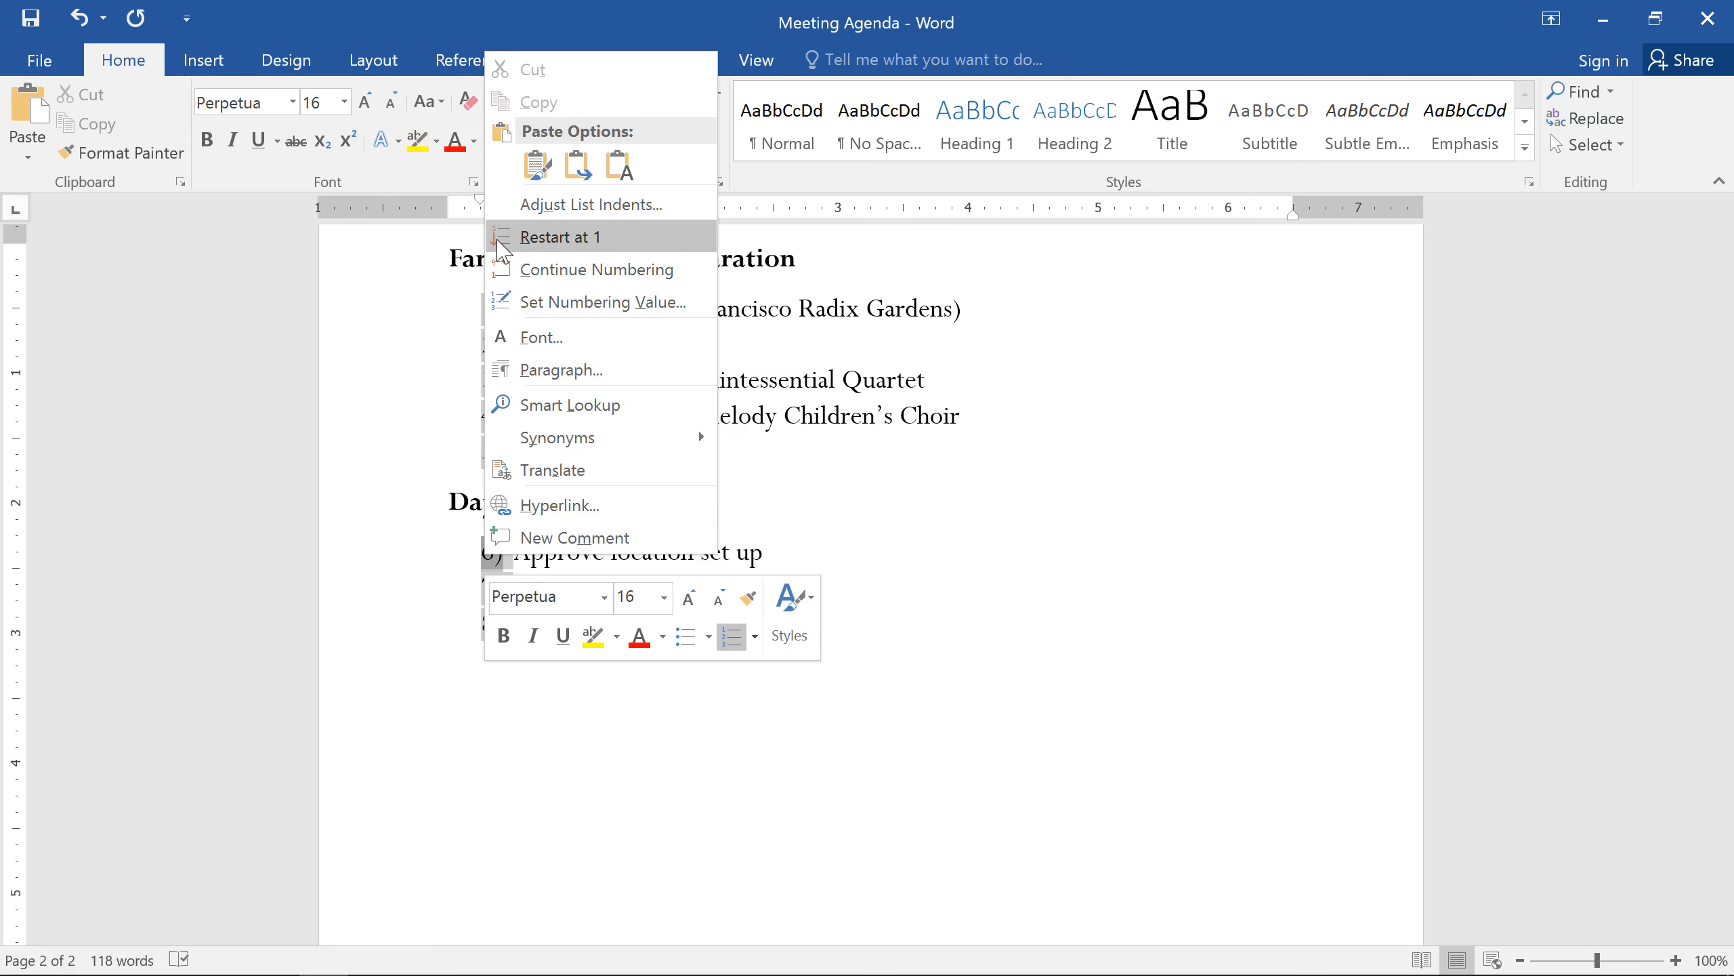
pyautogui.click(500, 239)
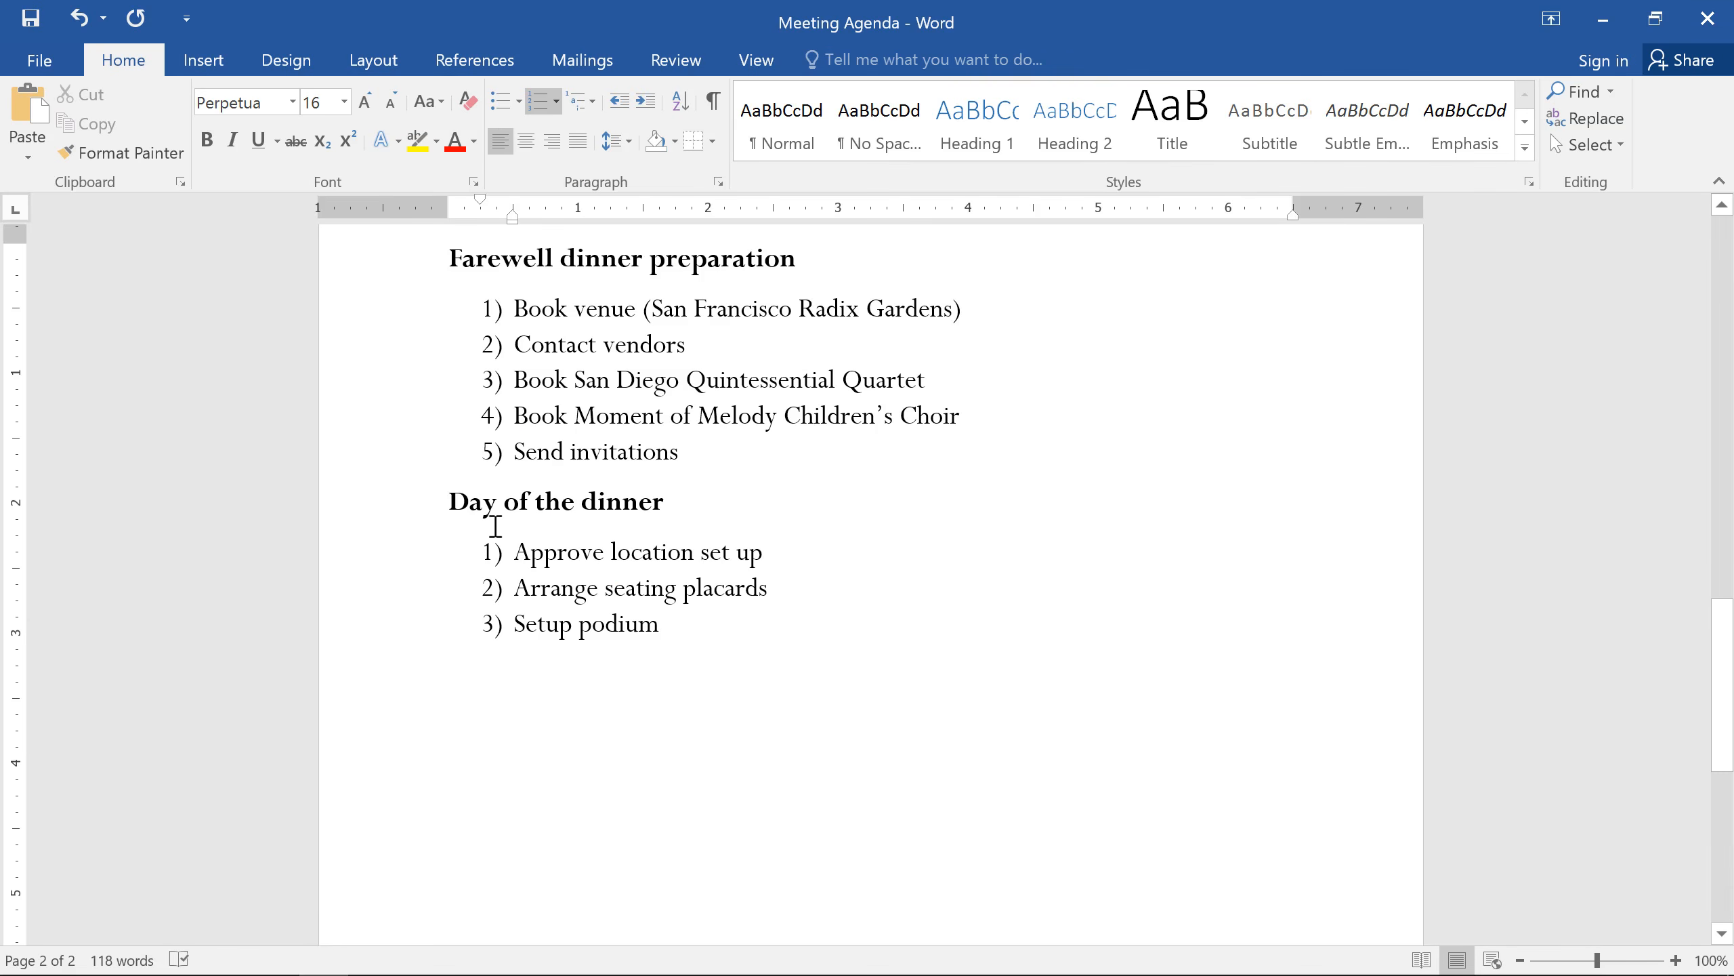
pyautogui.click(494, 552)
pyautogui.rightClick(495, 554)
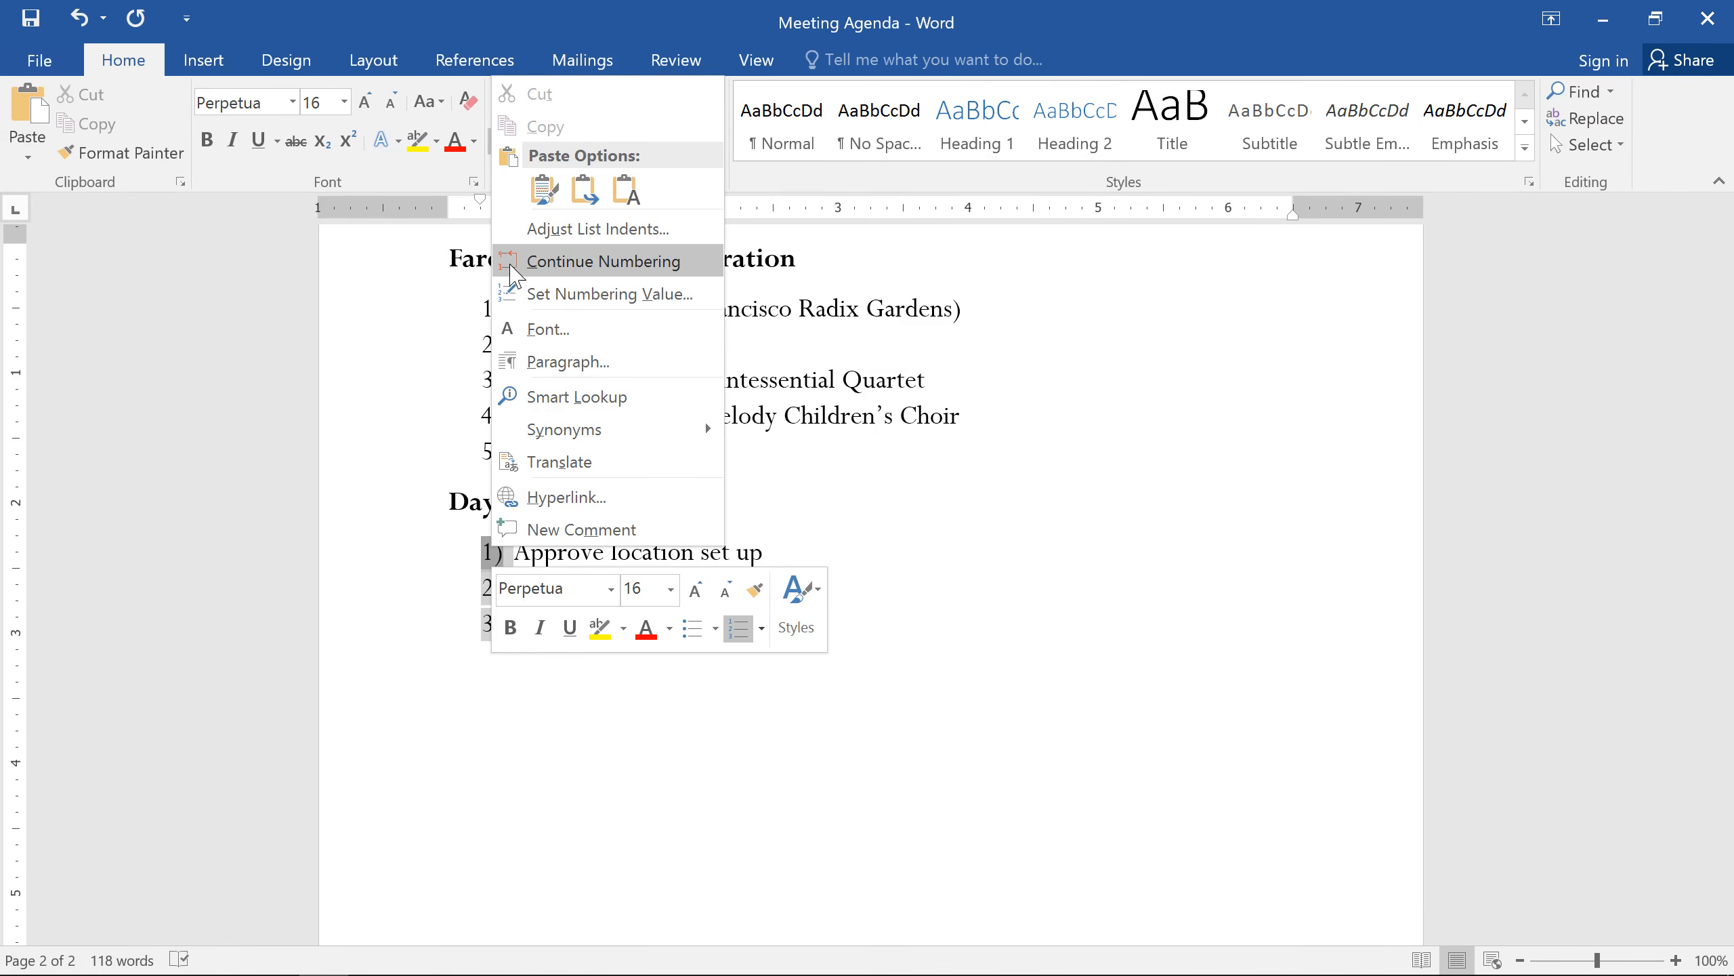
pyautogui.click(513, 266)
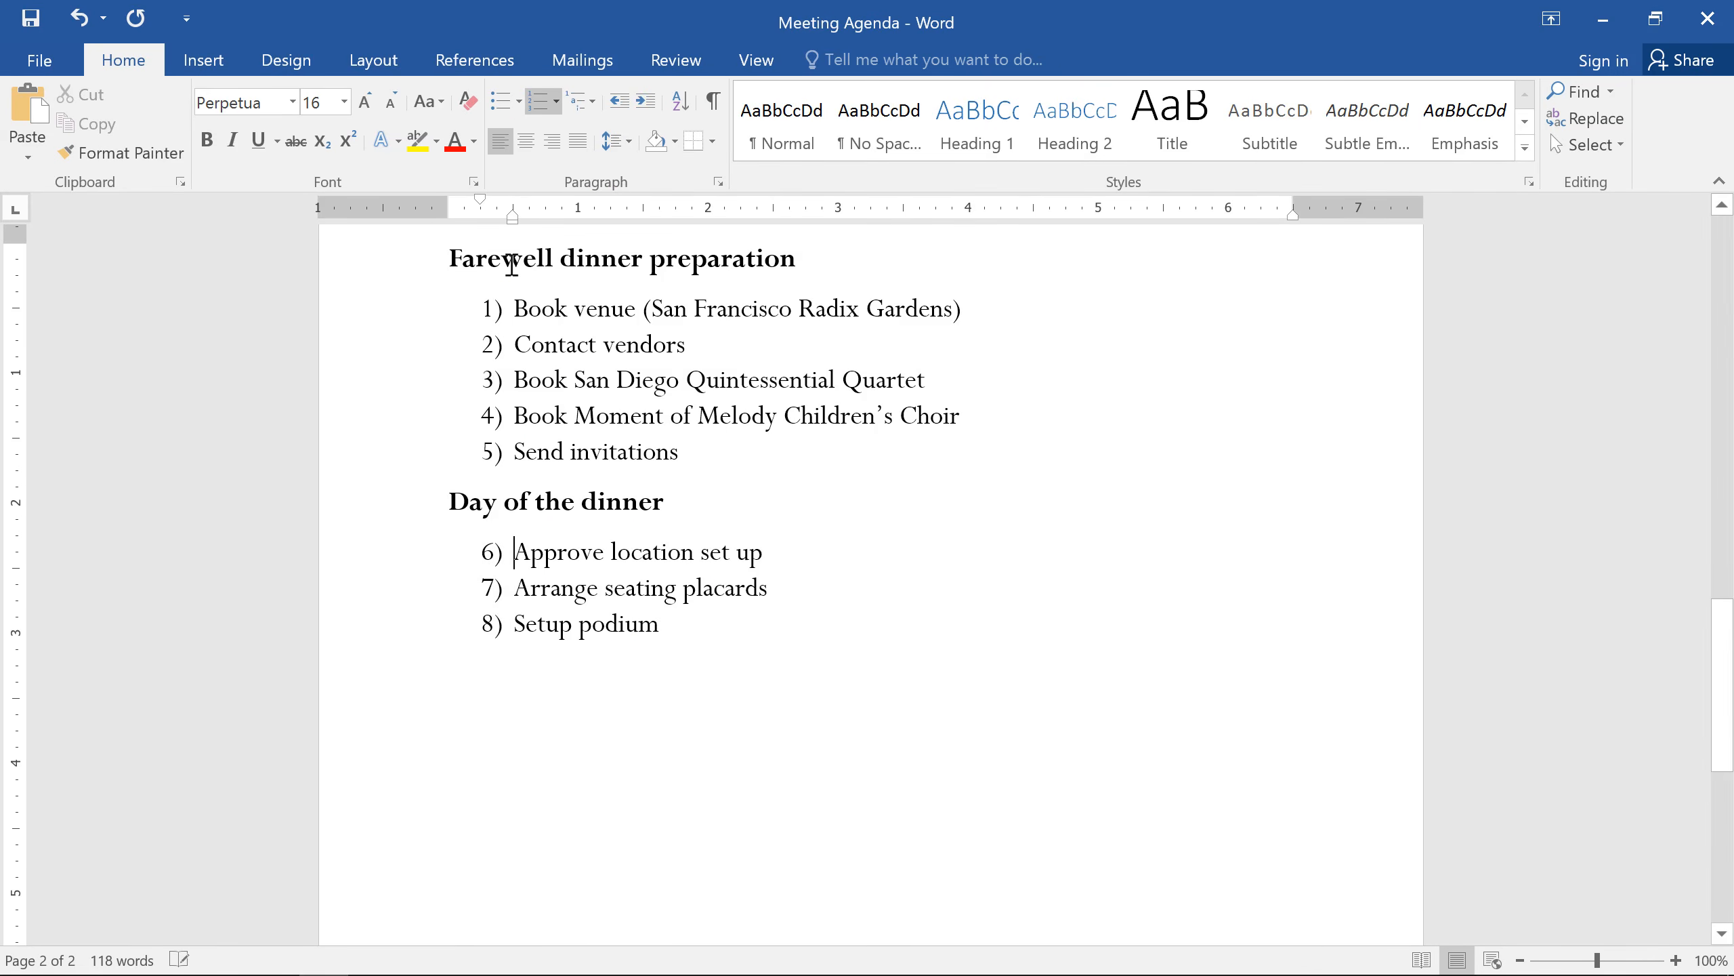
# Step: Try adjusting the left indent of the whole bulleted agenda list on the first page
pyautogui.scroll(10, 512, 265)
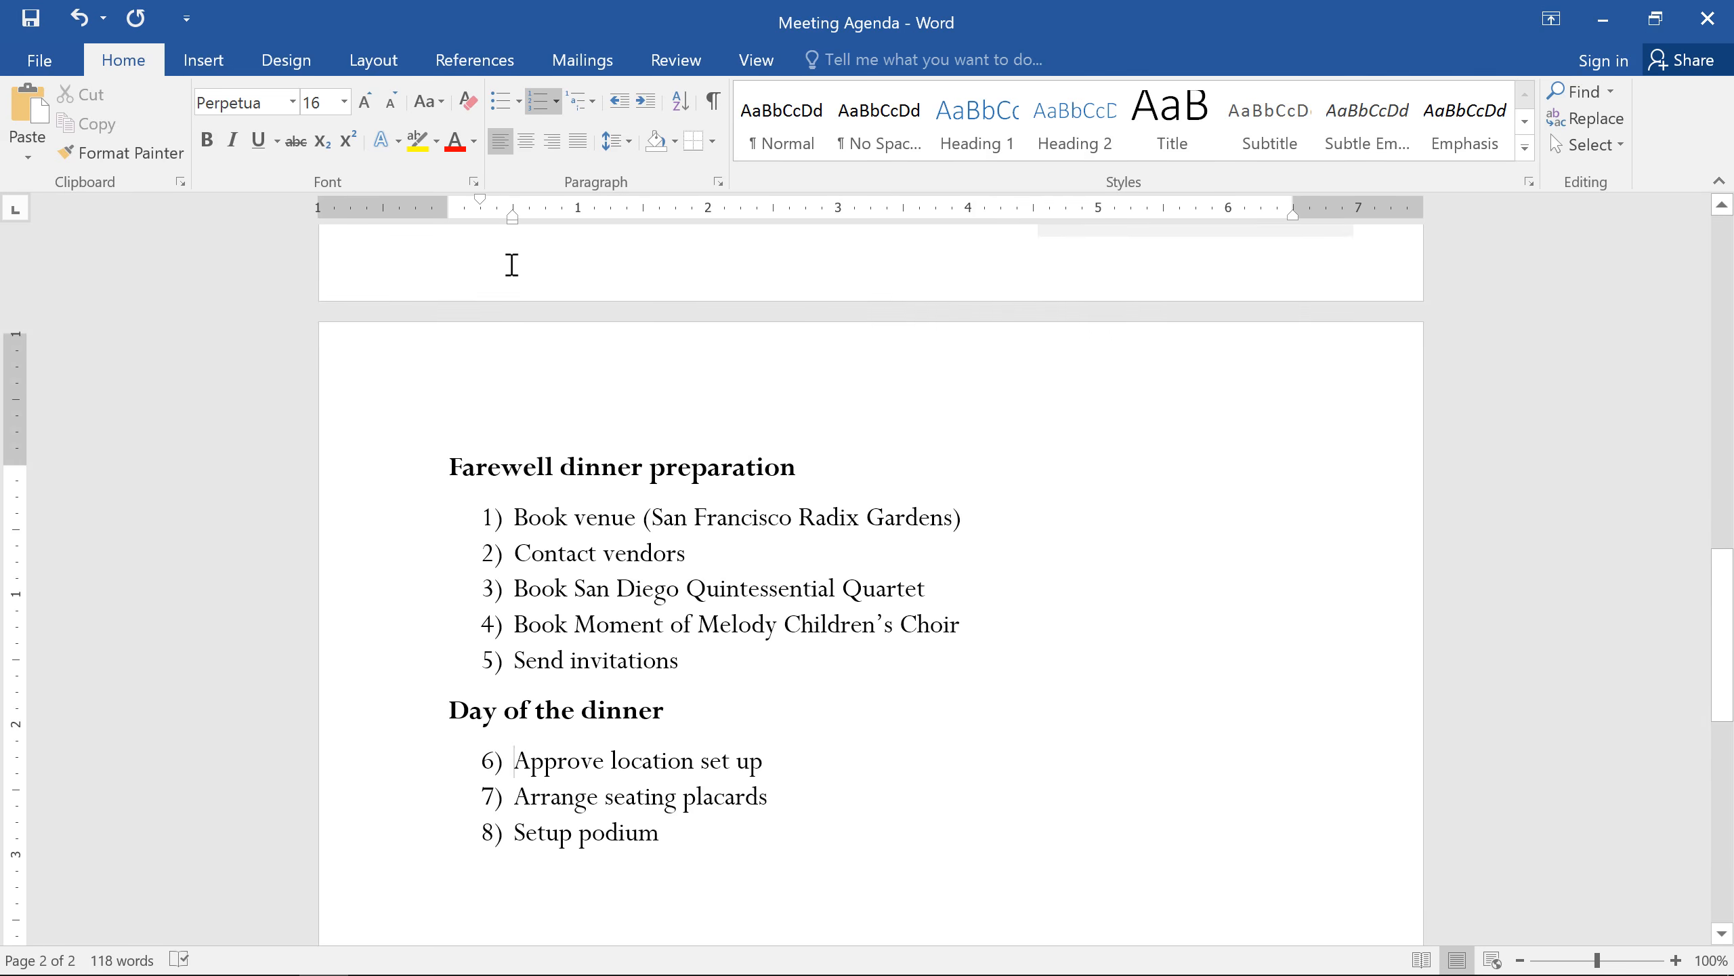
pyautogui.scroll(3, 512, 265)
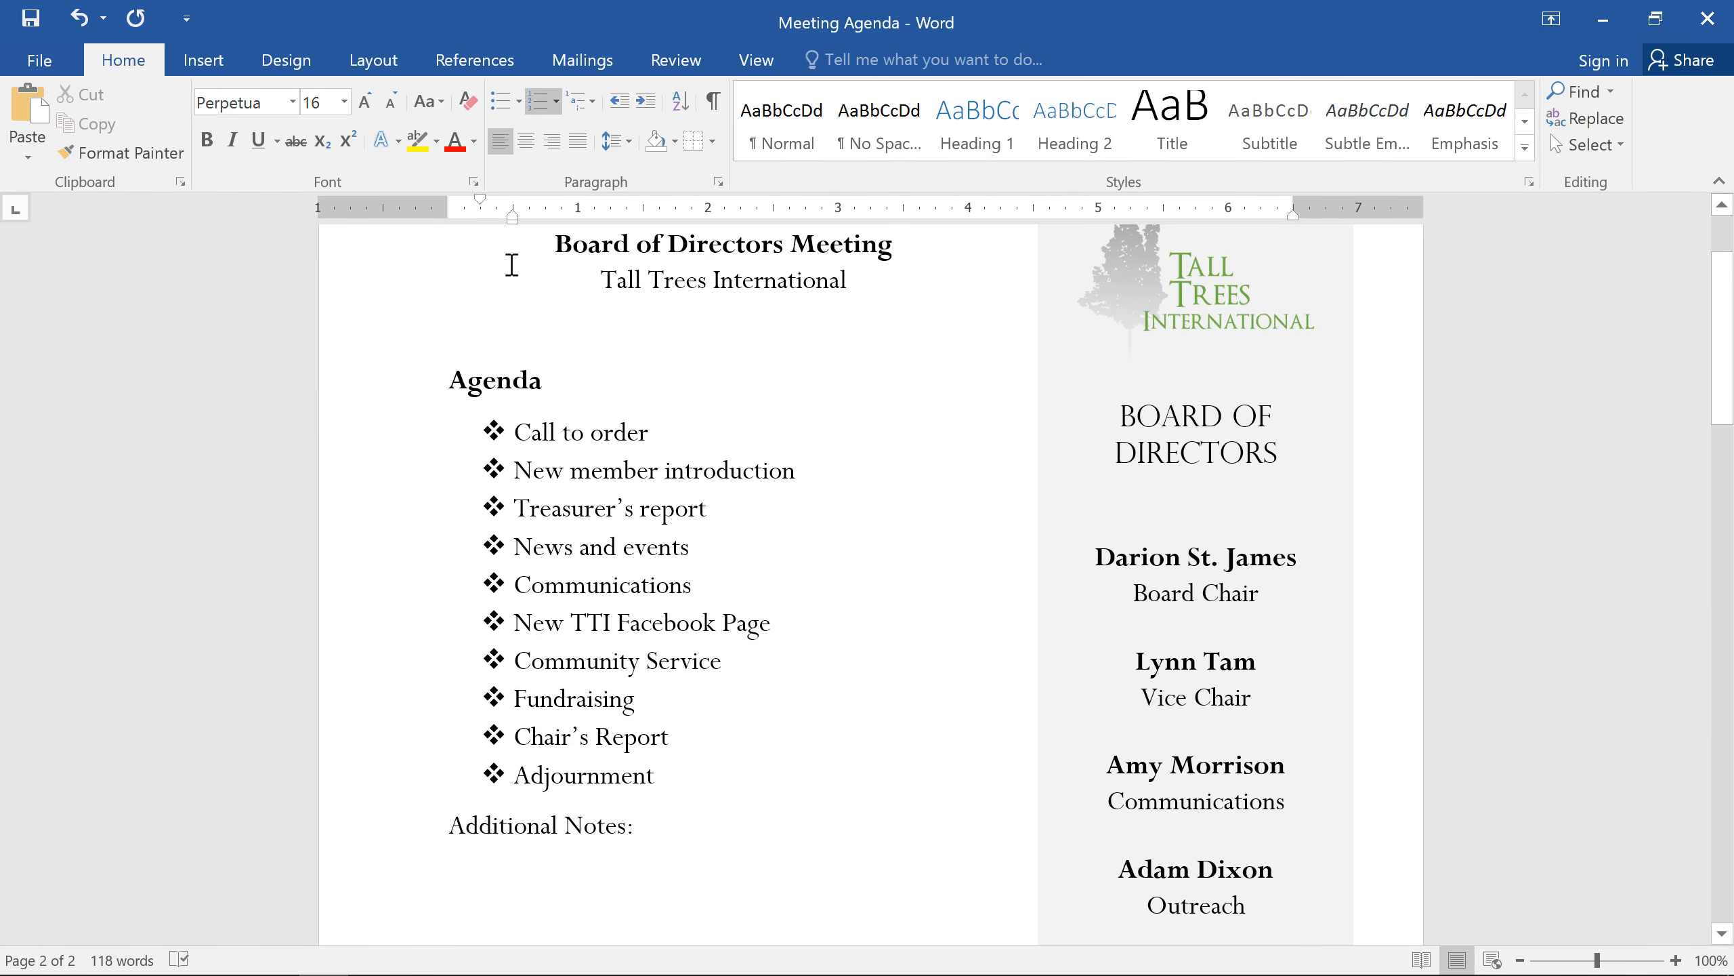
pyautogui.moveTo(659, 775); pyautogui.dragTo(521, 429)
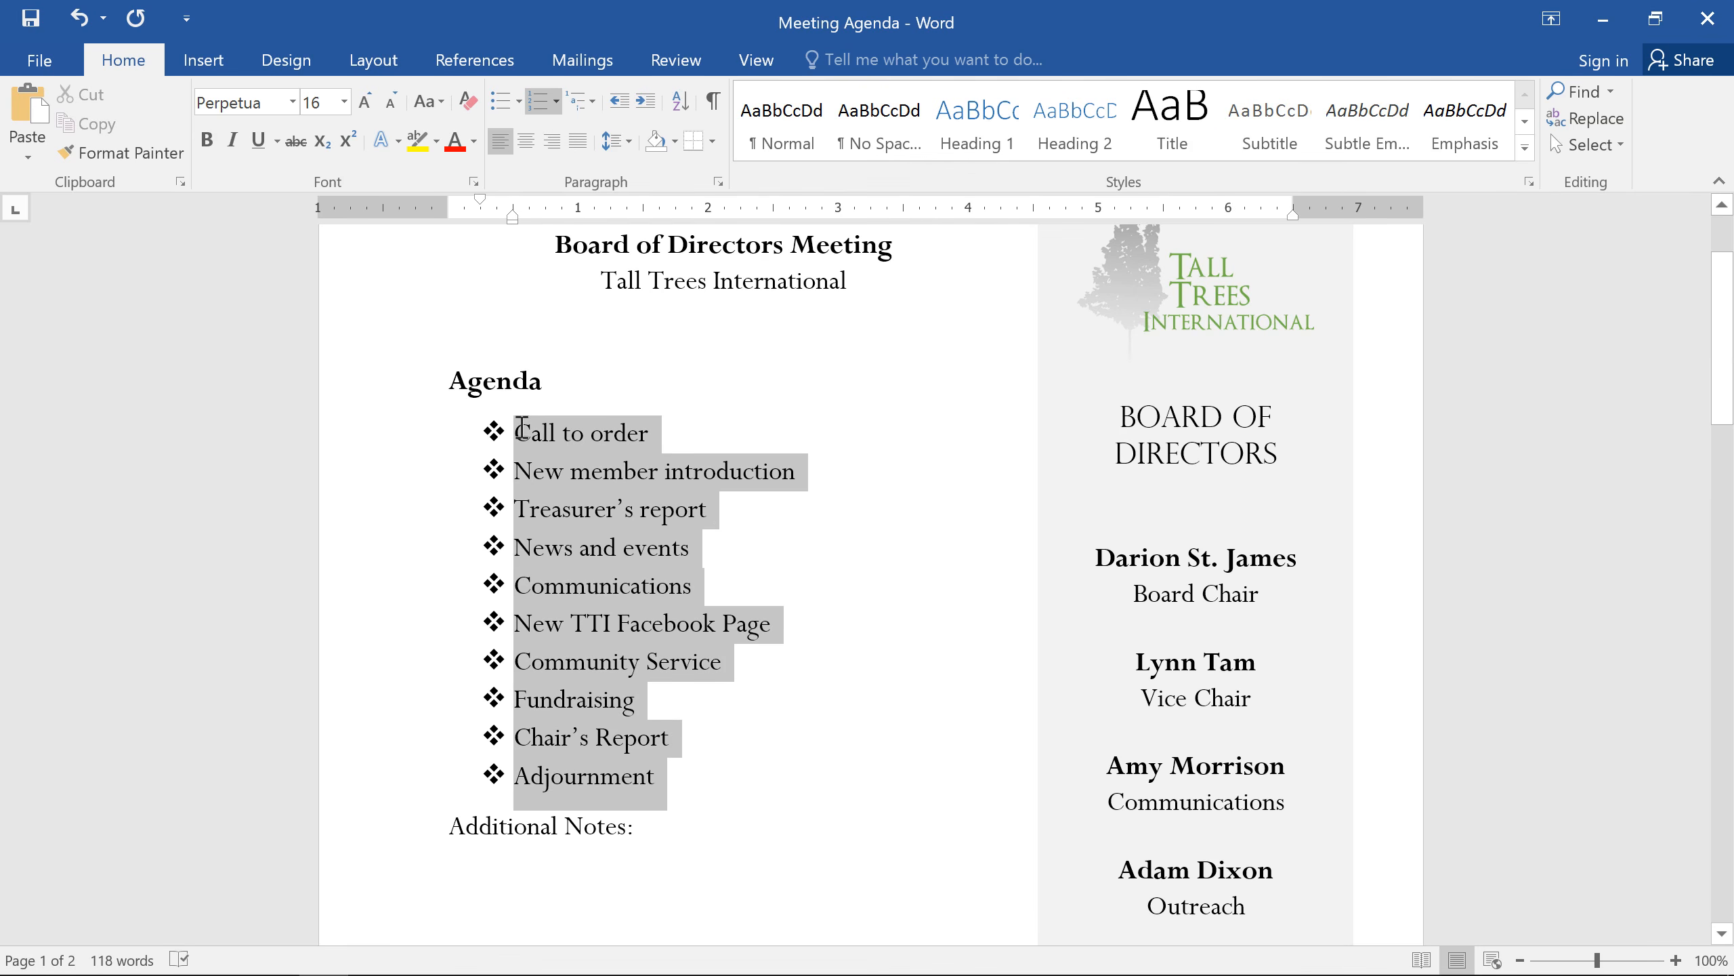
pyautogui.moveTo(522, 429); pyautogui.dragTo(520, 428)
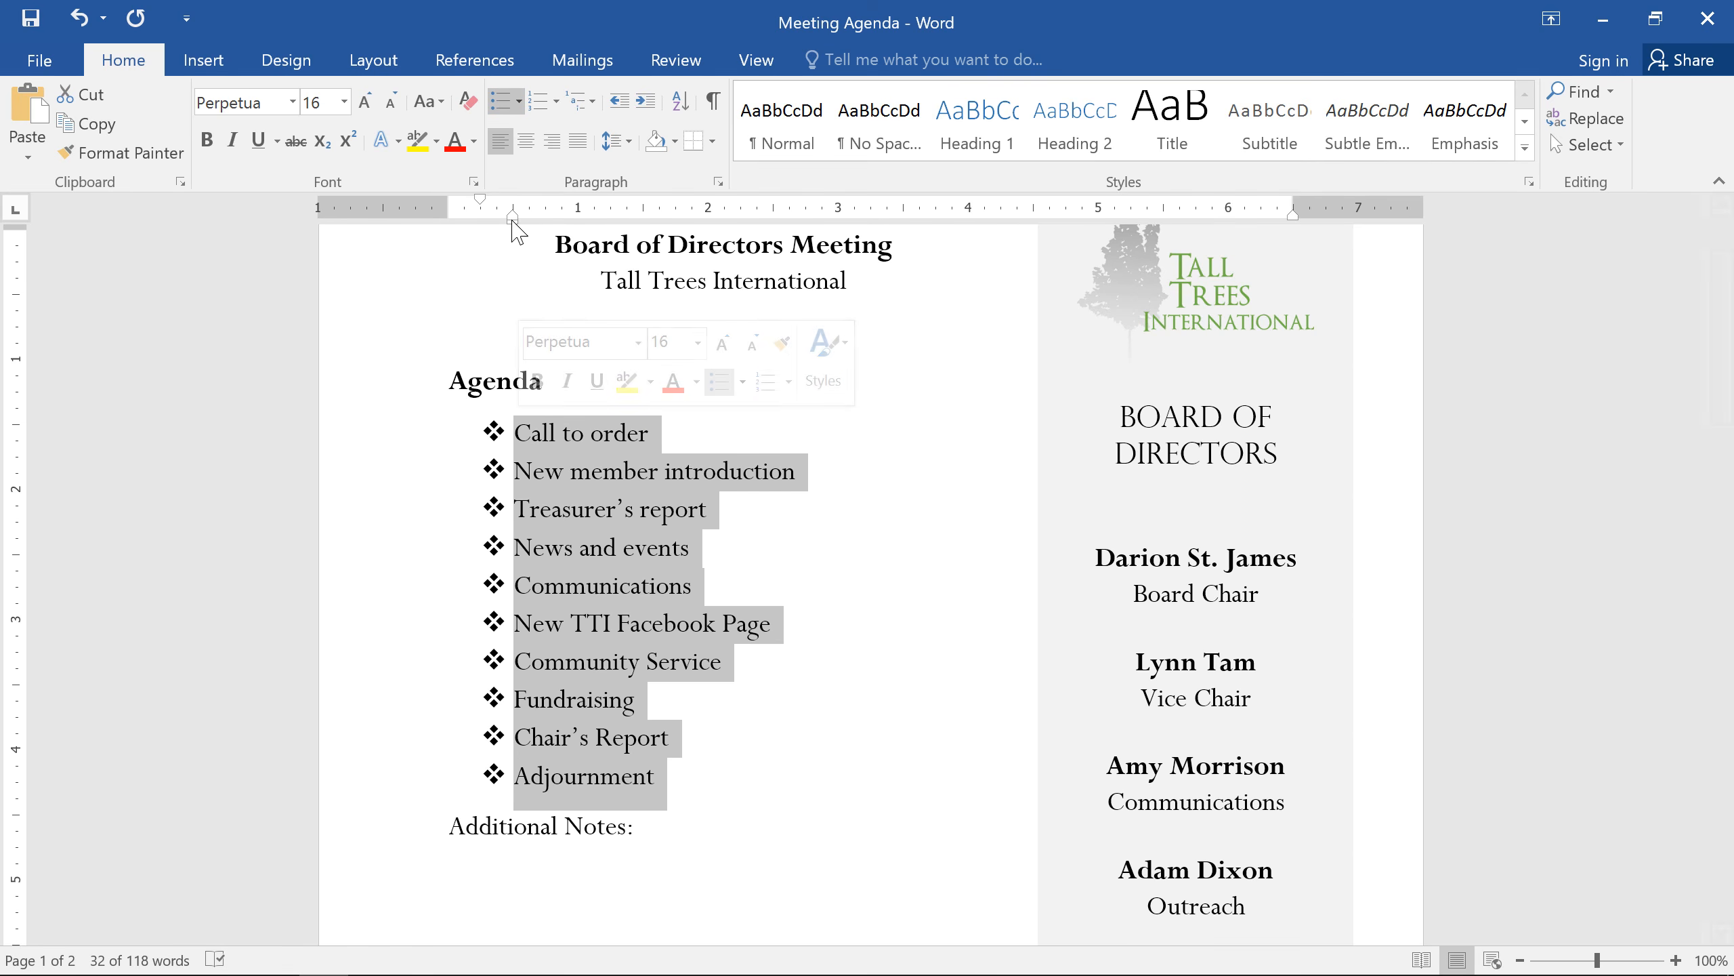
pyautogui.moveTo(514, 219)
pyautogui.mouseDown()
pyautogui.moveTo(613, 240)
pyautogui.moveTo(516, 250)
pyautogui.mouseUp()
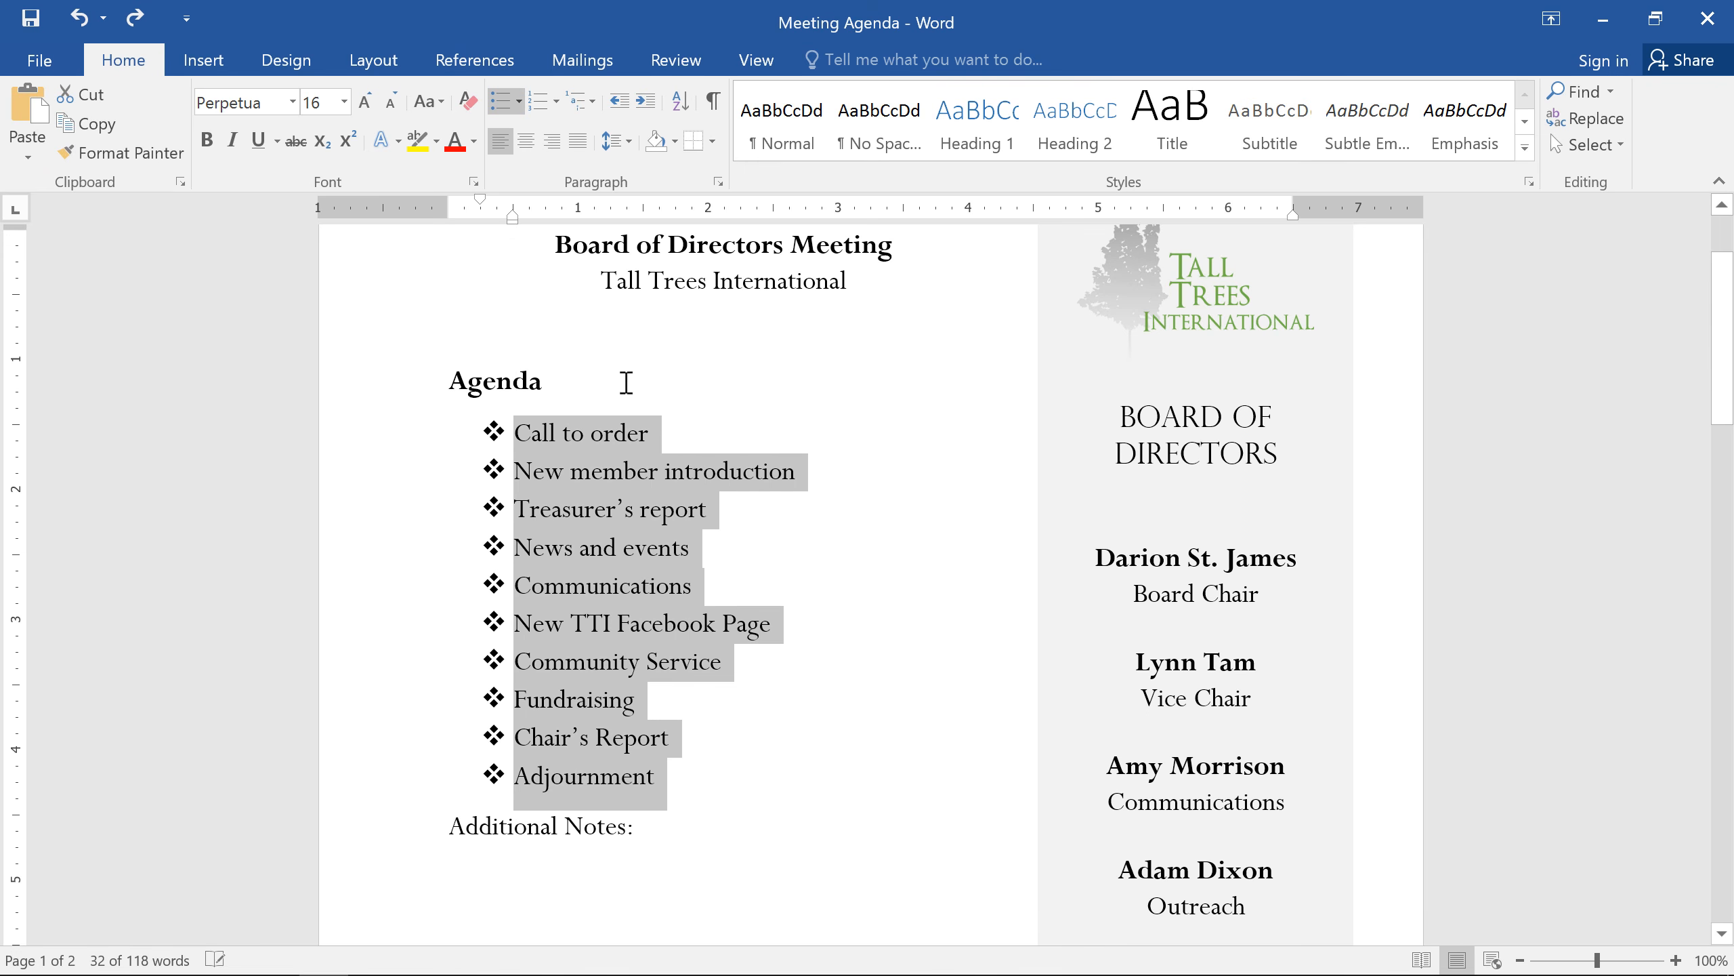
pyautogui.click(717, 546)
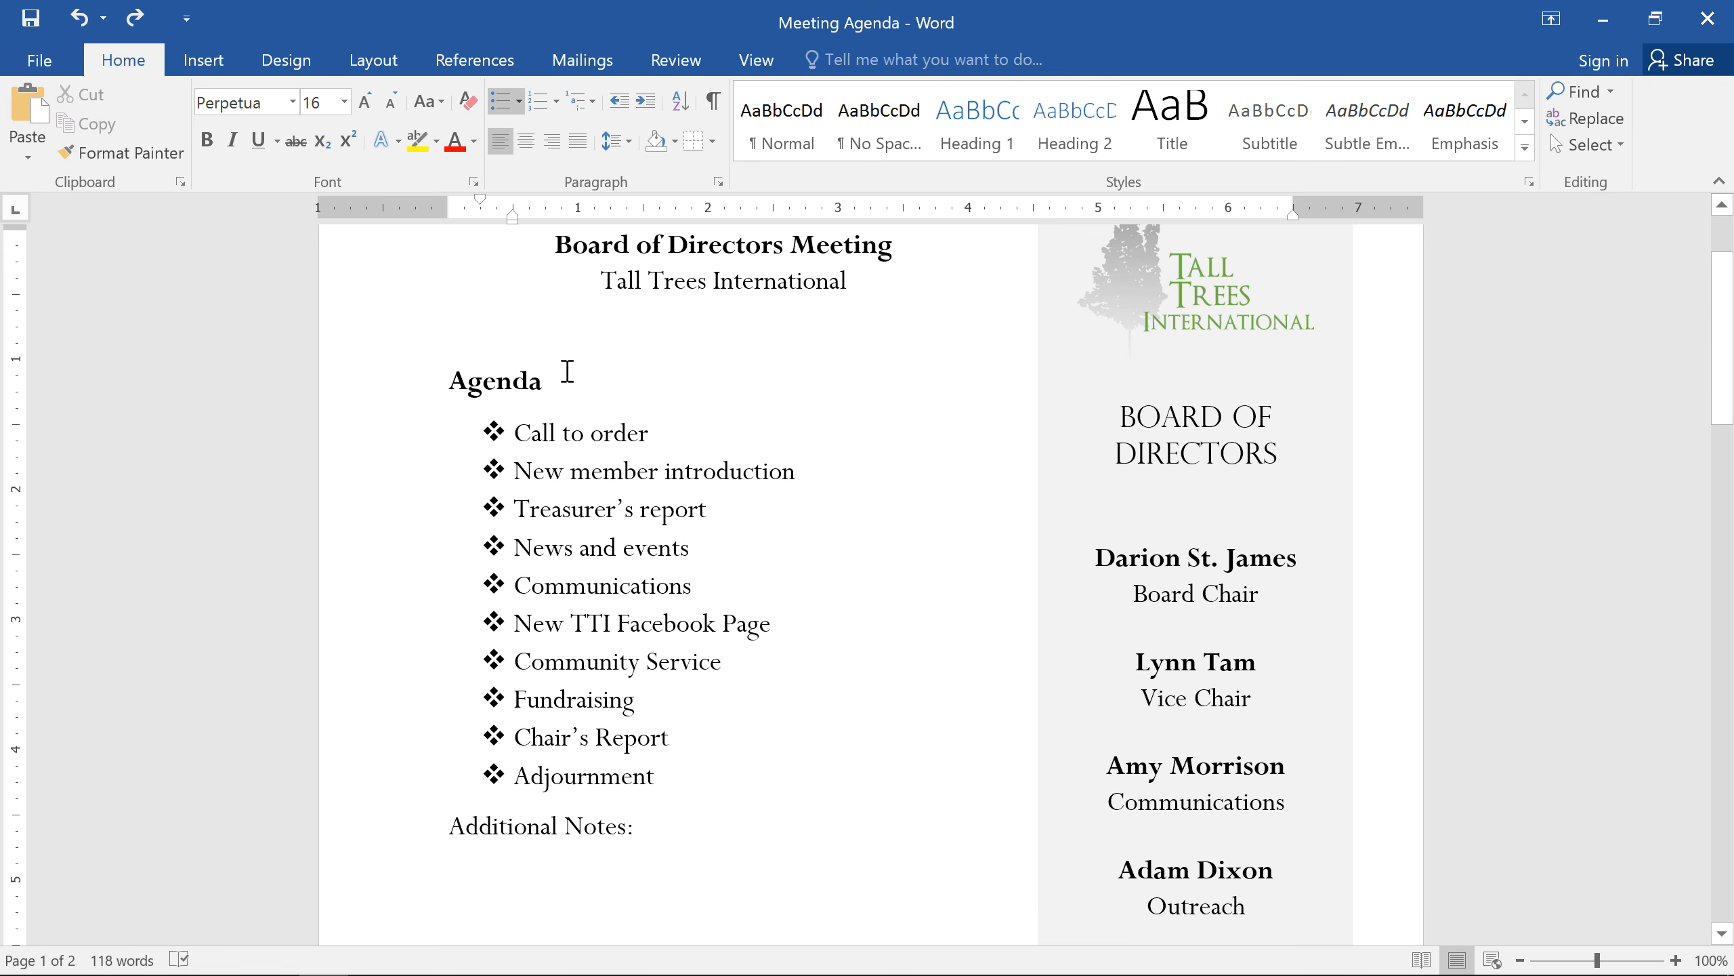
pyautogui.moveTo(515, 216)
pyautogui.mouseDown()
pyautogui.moveTo(615, 235)
pyautogui.moveTo(513, 239)
pyautogui.mouseUp()
# Step: Define a new bullet for the whole agenda list using the thick ring symbol, Wingdings character code 163
pyautogui.moveTo(655, 779); pyautogui.dragTo(420, 443)
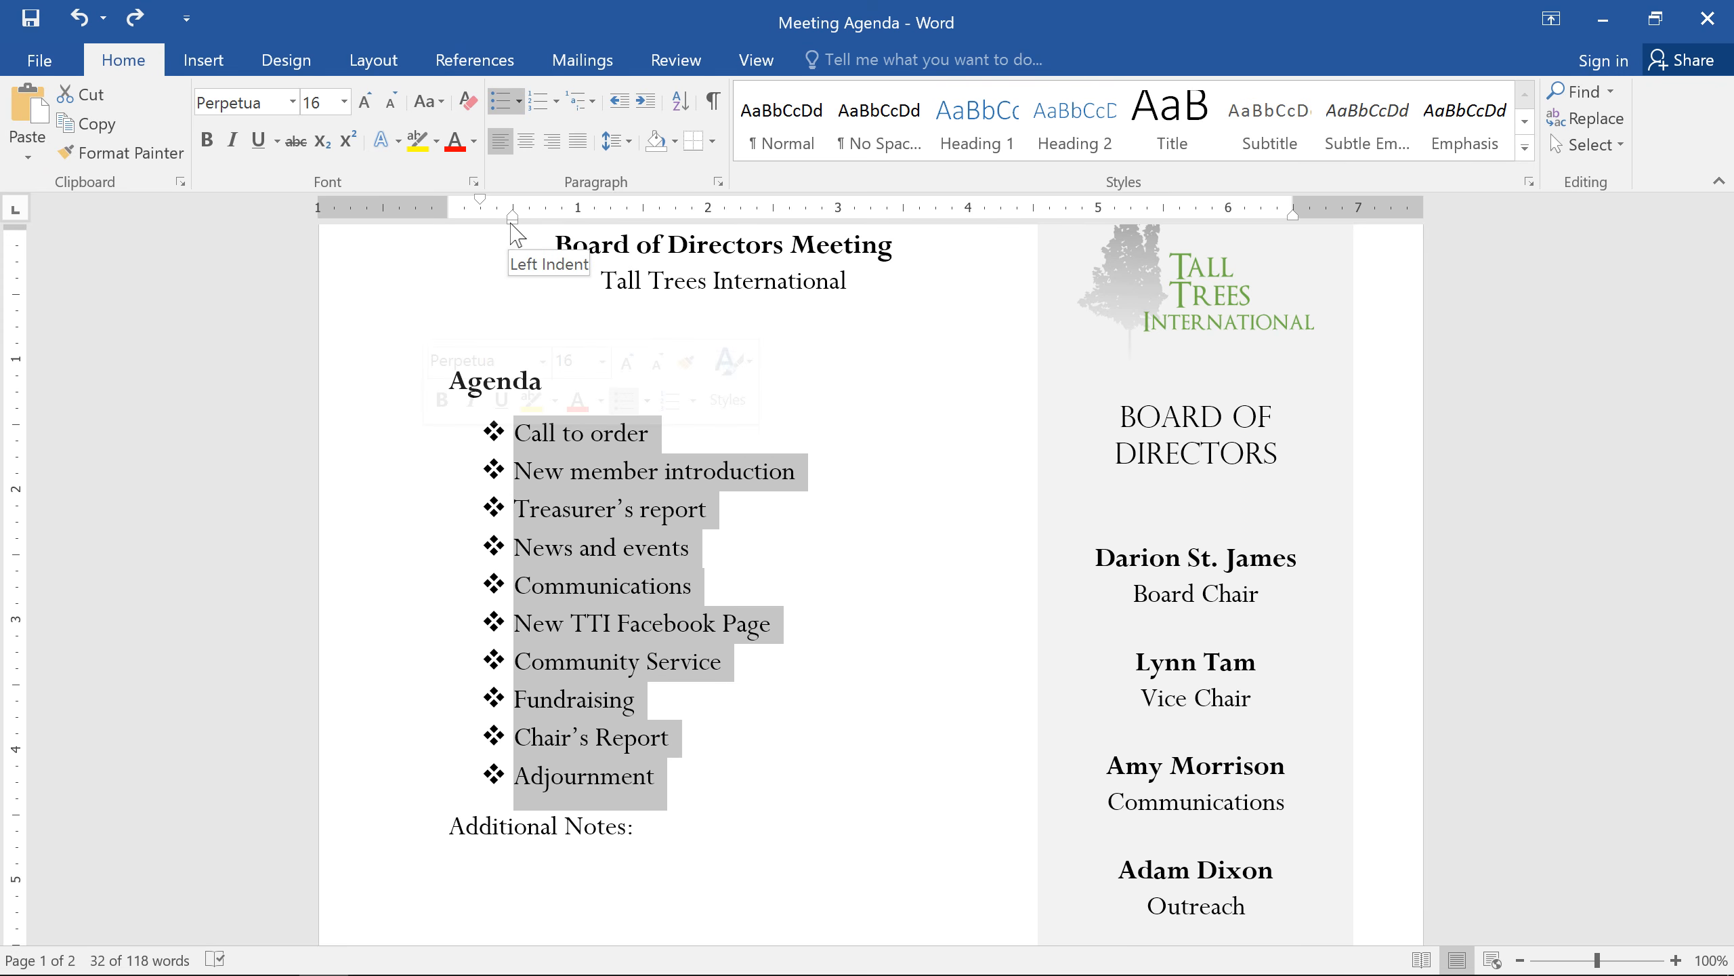
pyautogui.moveTo(511, 224)
pyautogui.mouseDown()
pyautogui.moveTo(641, 252)
pyautogui.moveTo(513, 248)
pyautogui.mouseUp()
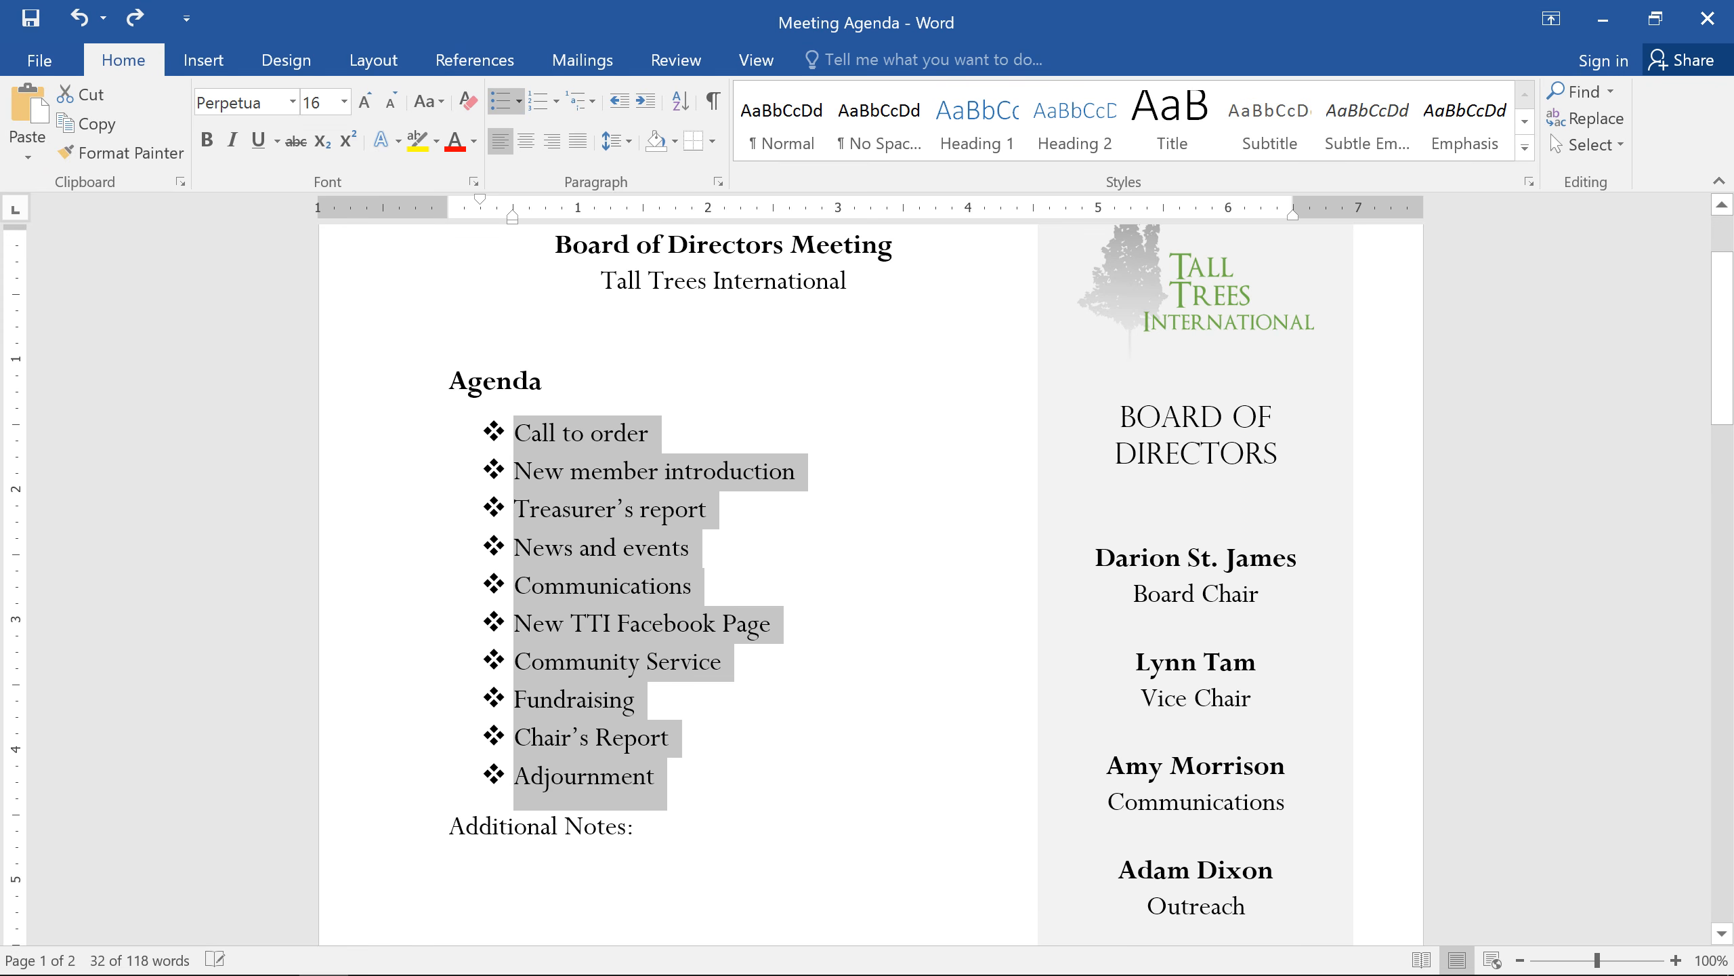
pyautogui.click(519, 102)
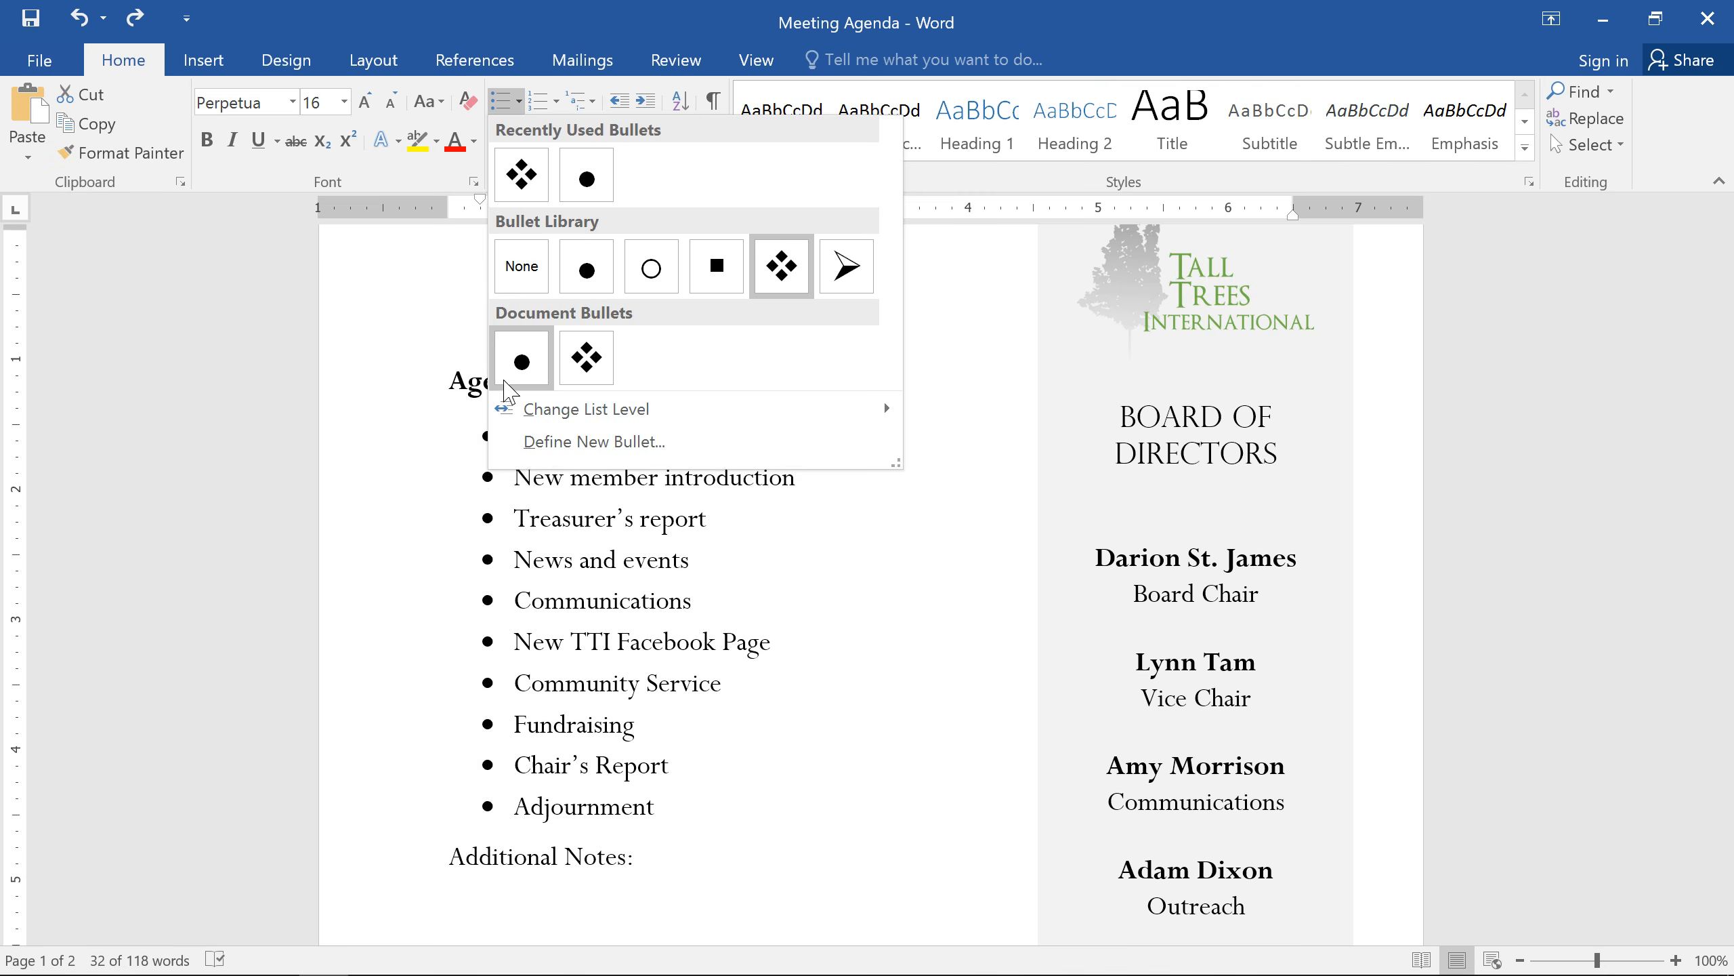
pyautogui.click(506, 449)
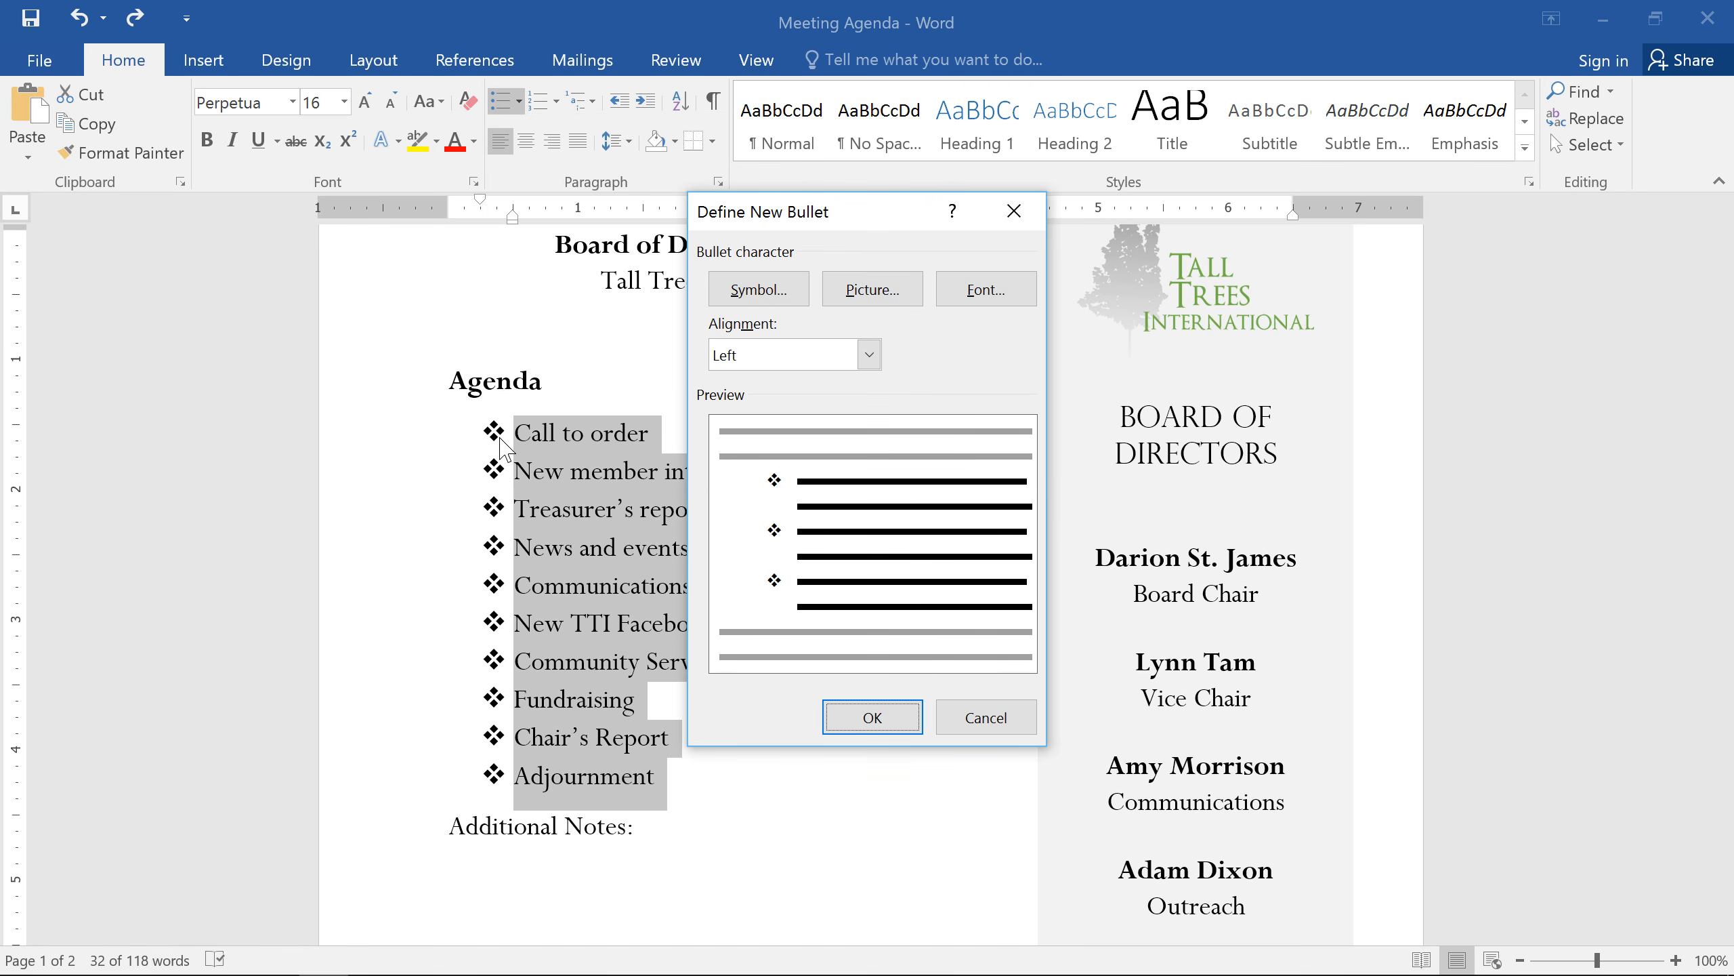
pyautogui.click(808, 301)
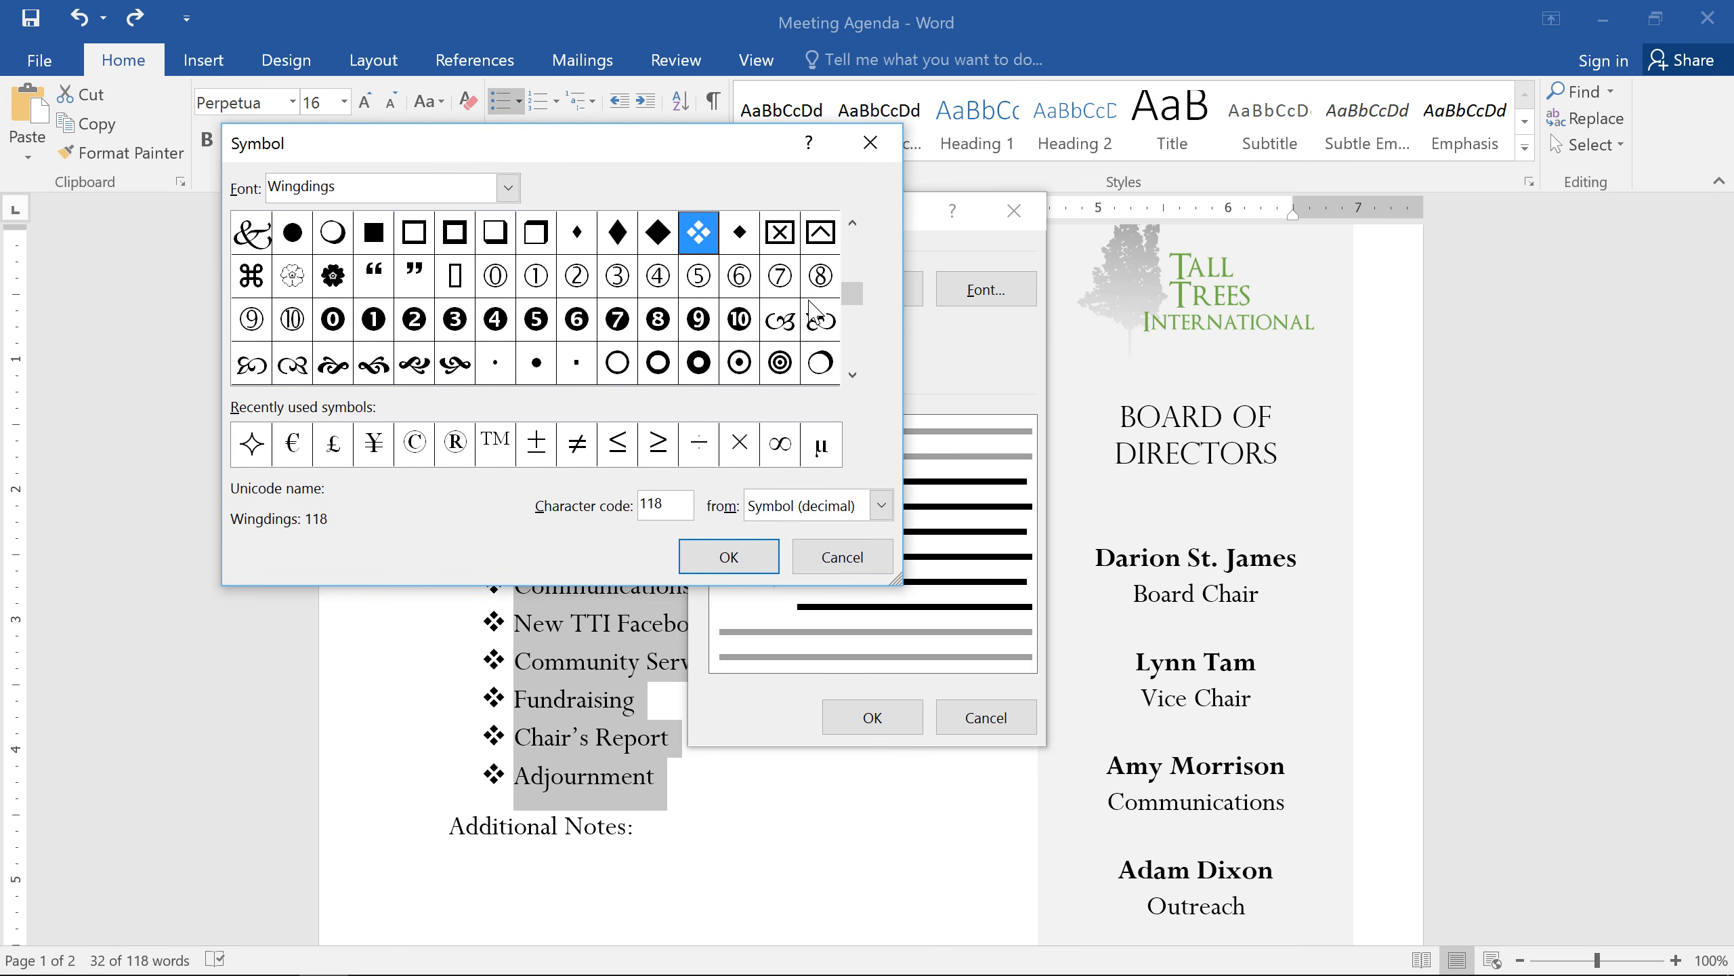
pyautogui.click(508, 186)
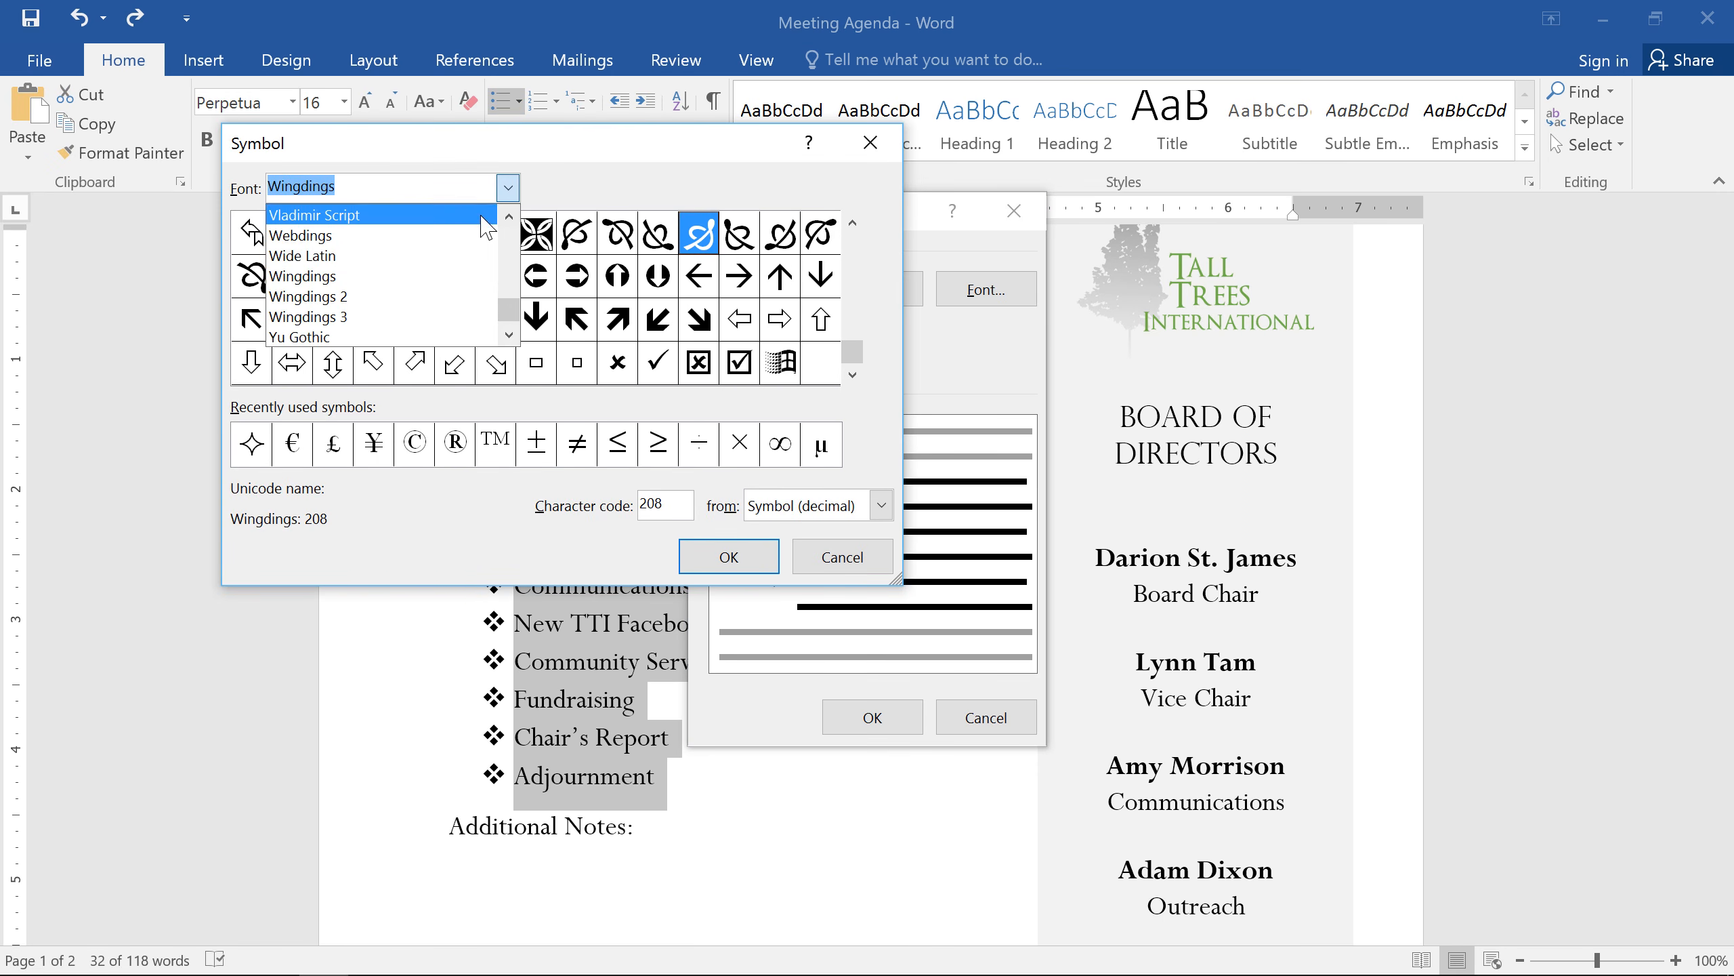
pyautogui.click(489, 275)
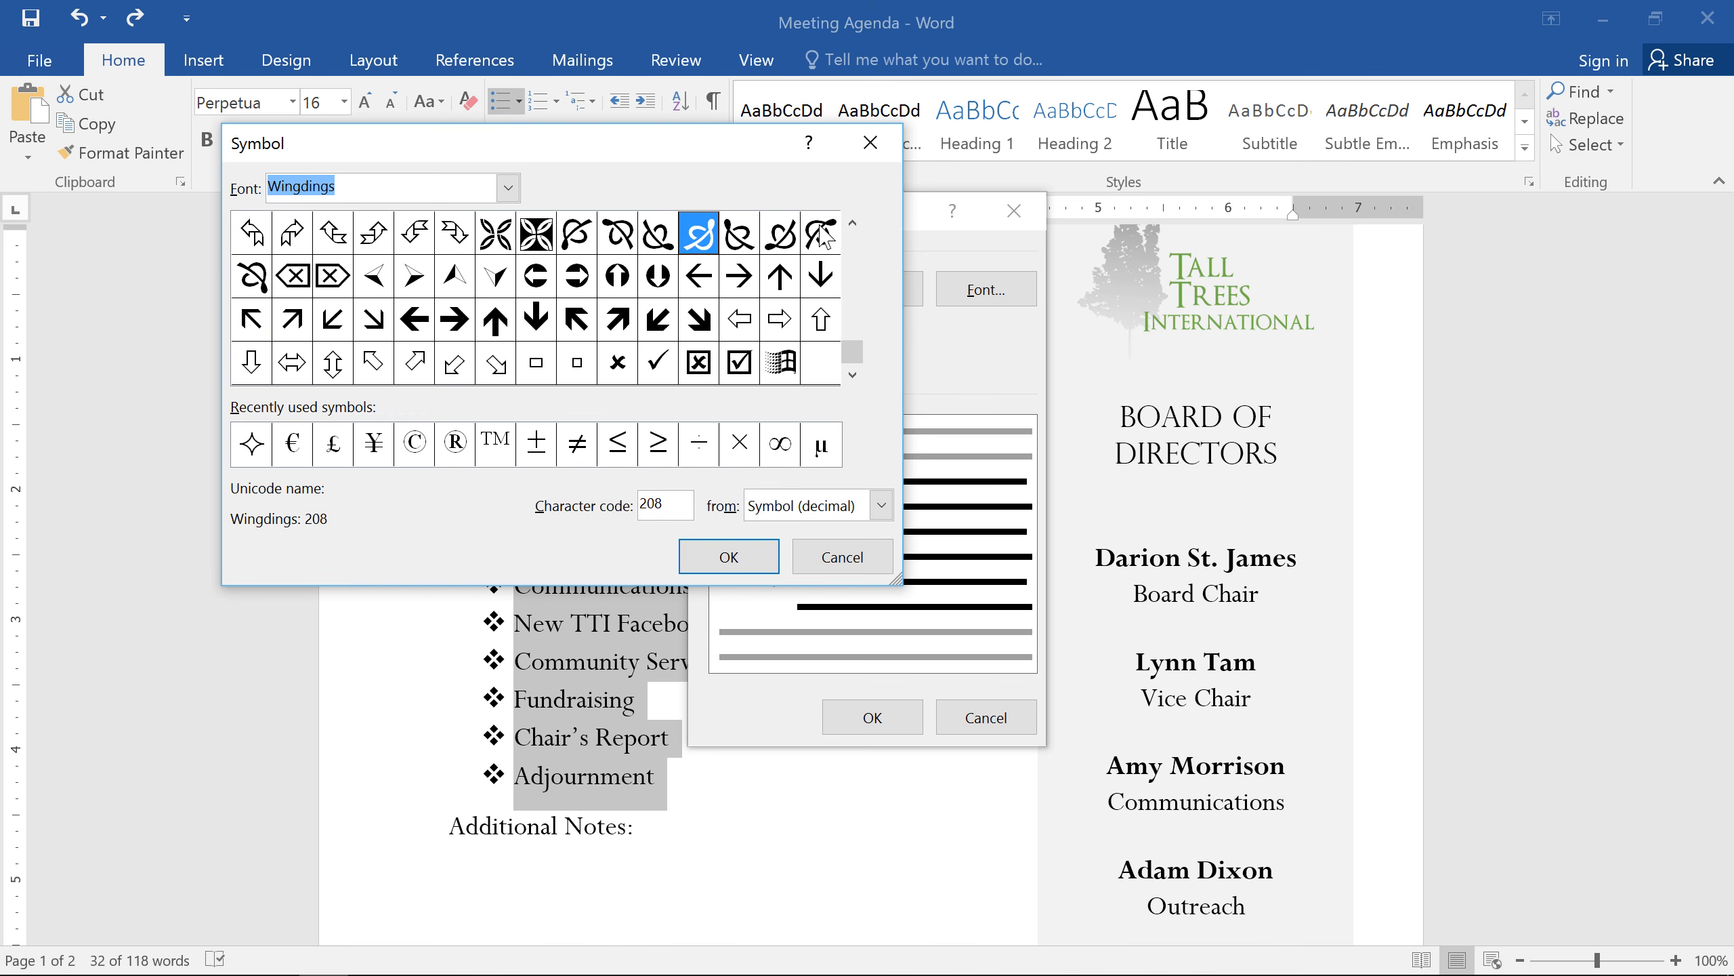
pyautogui.click(853, 225)
pyautogui.click(853, 226)
pyautogui.click(853, 225)
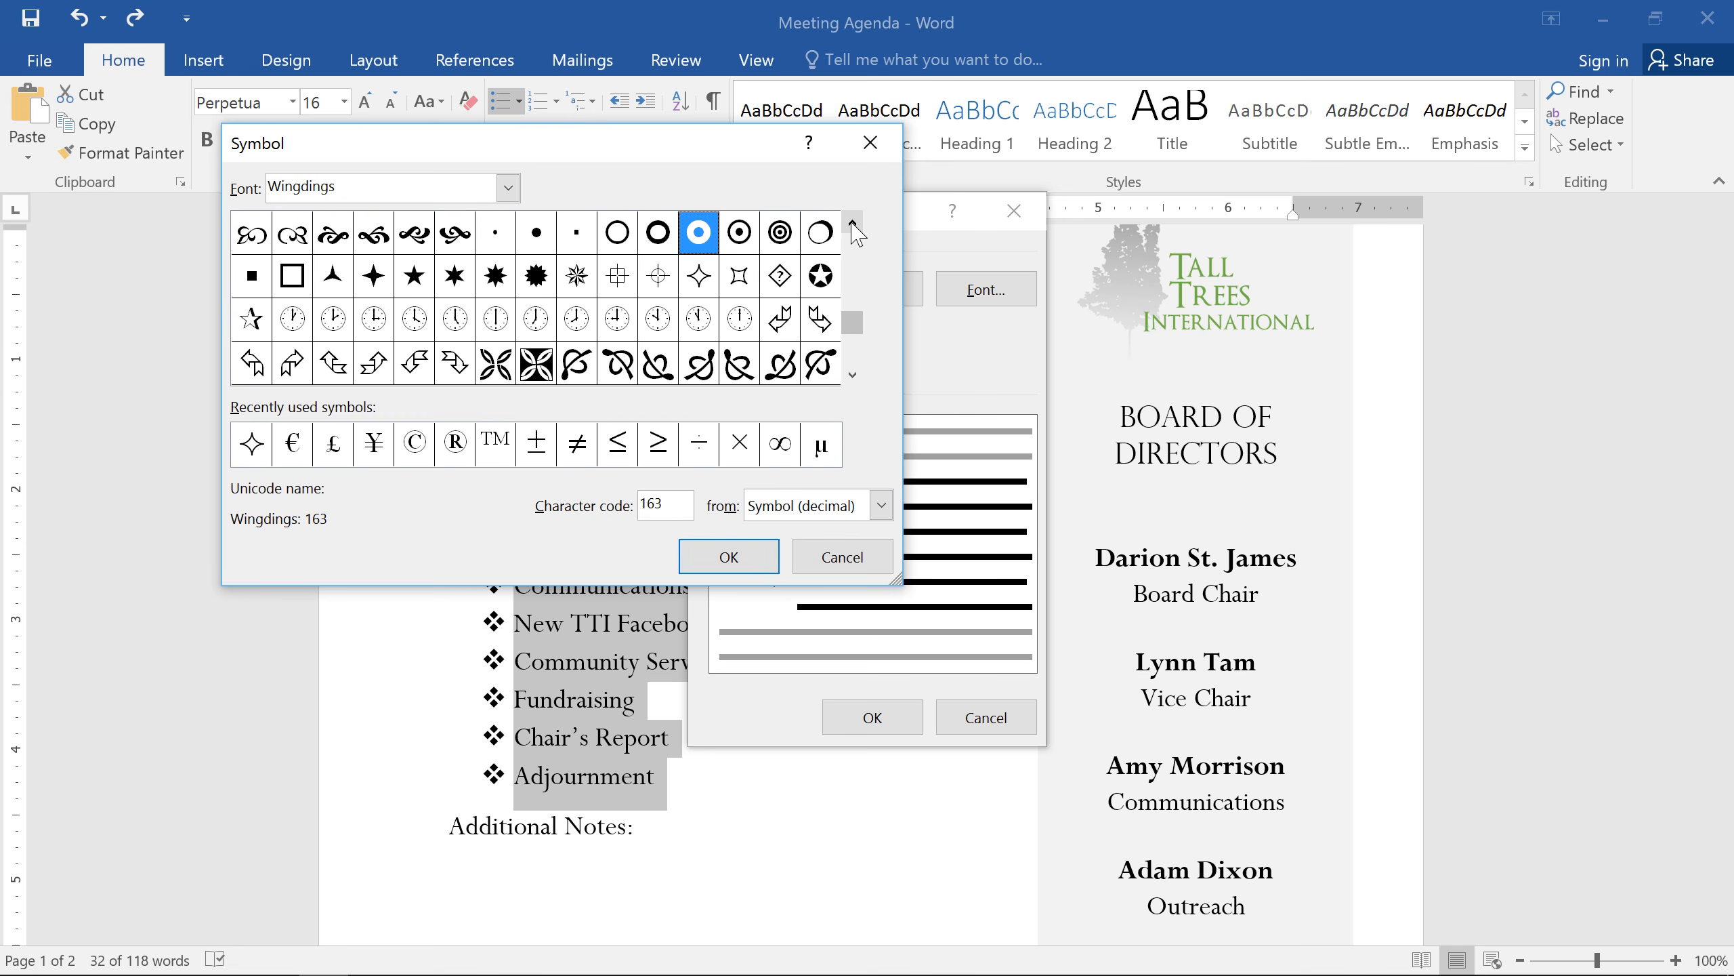
pyautogui.click(853, 226)
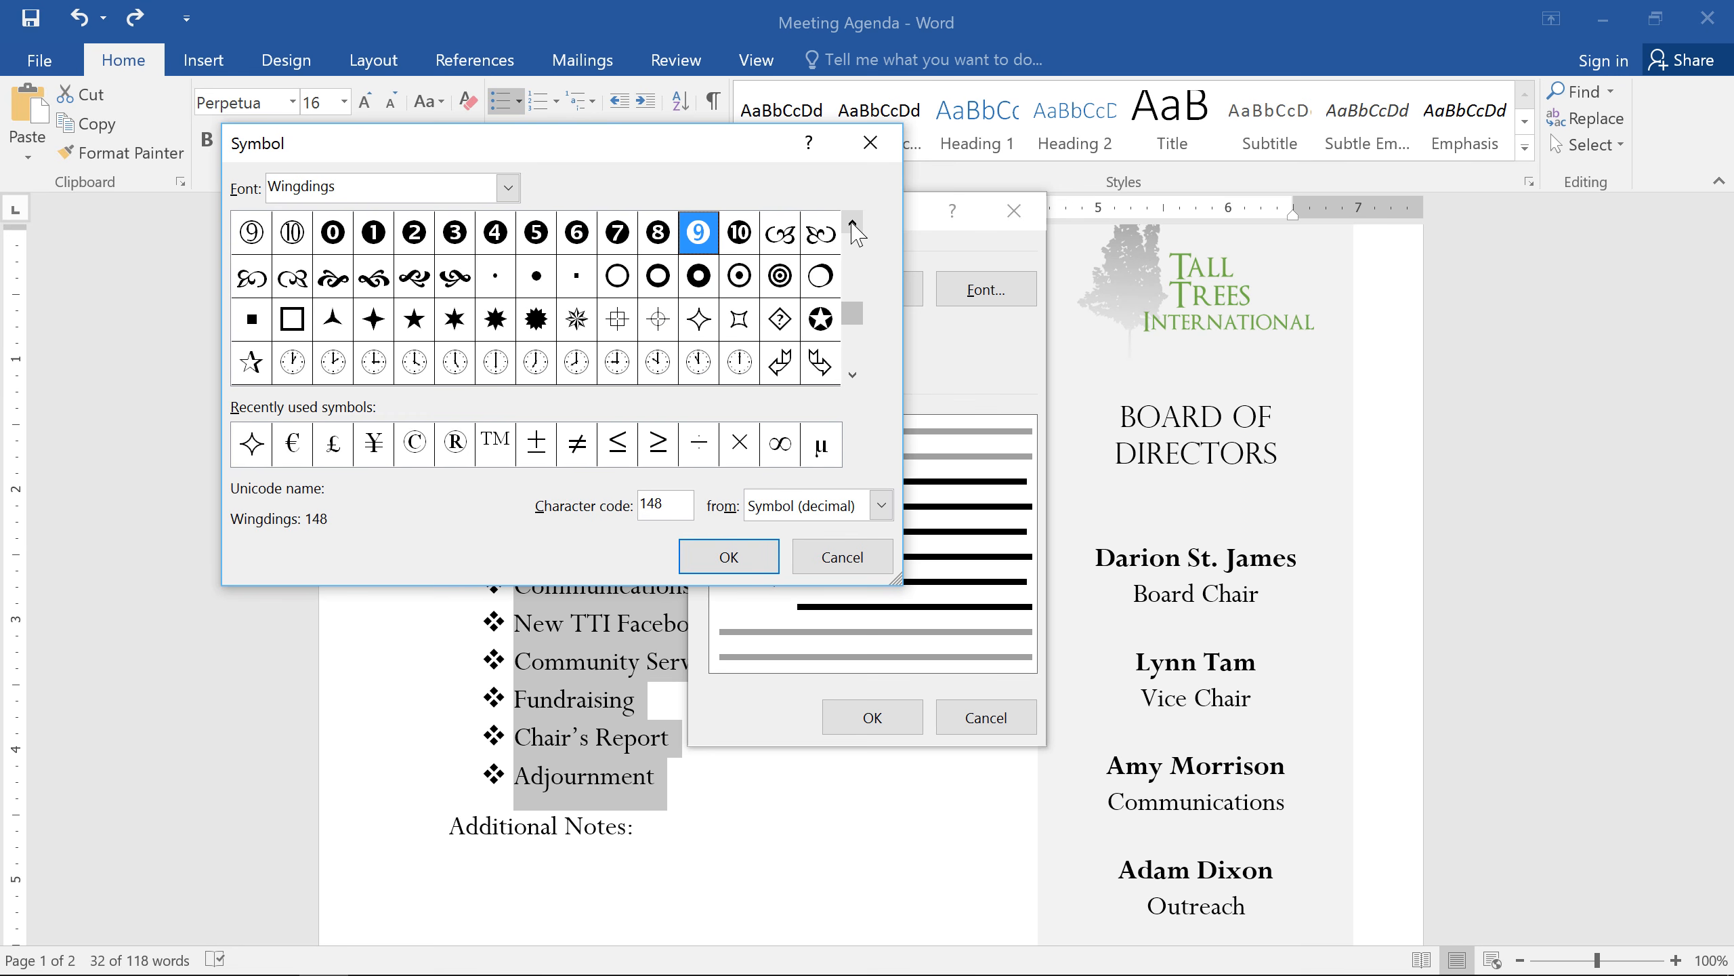
pyautogui.click(710, 283)
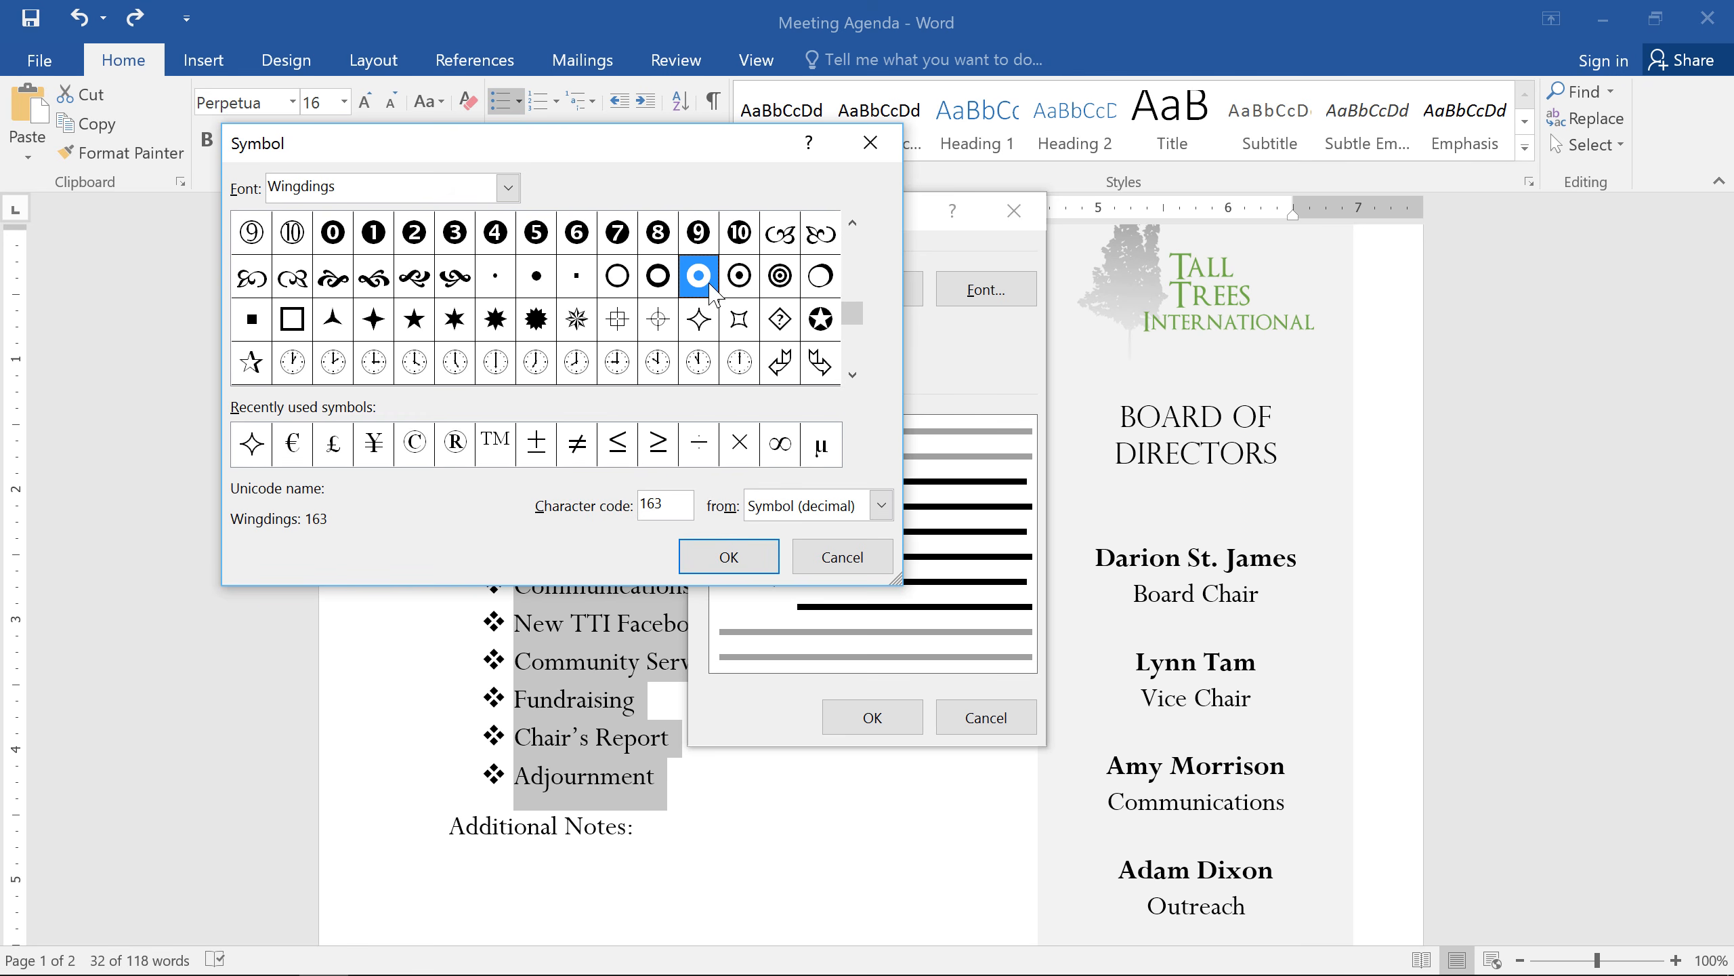
pyautogui.click(750, 557)
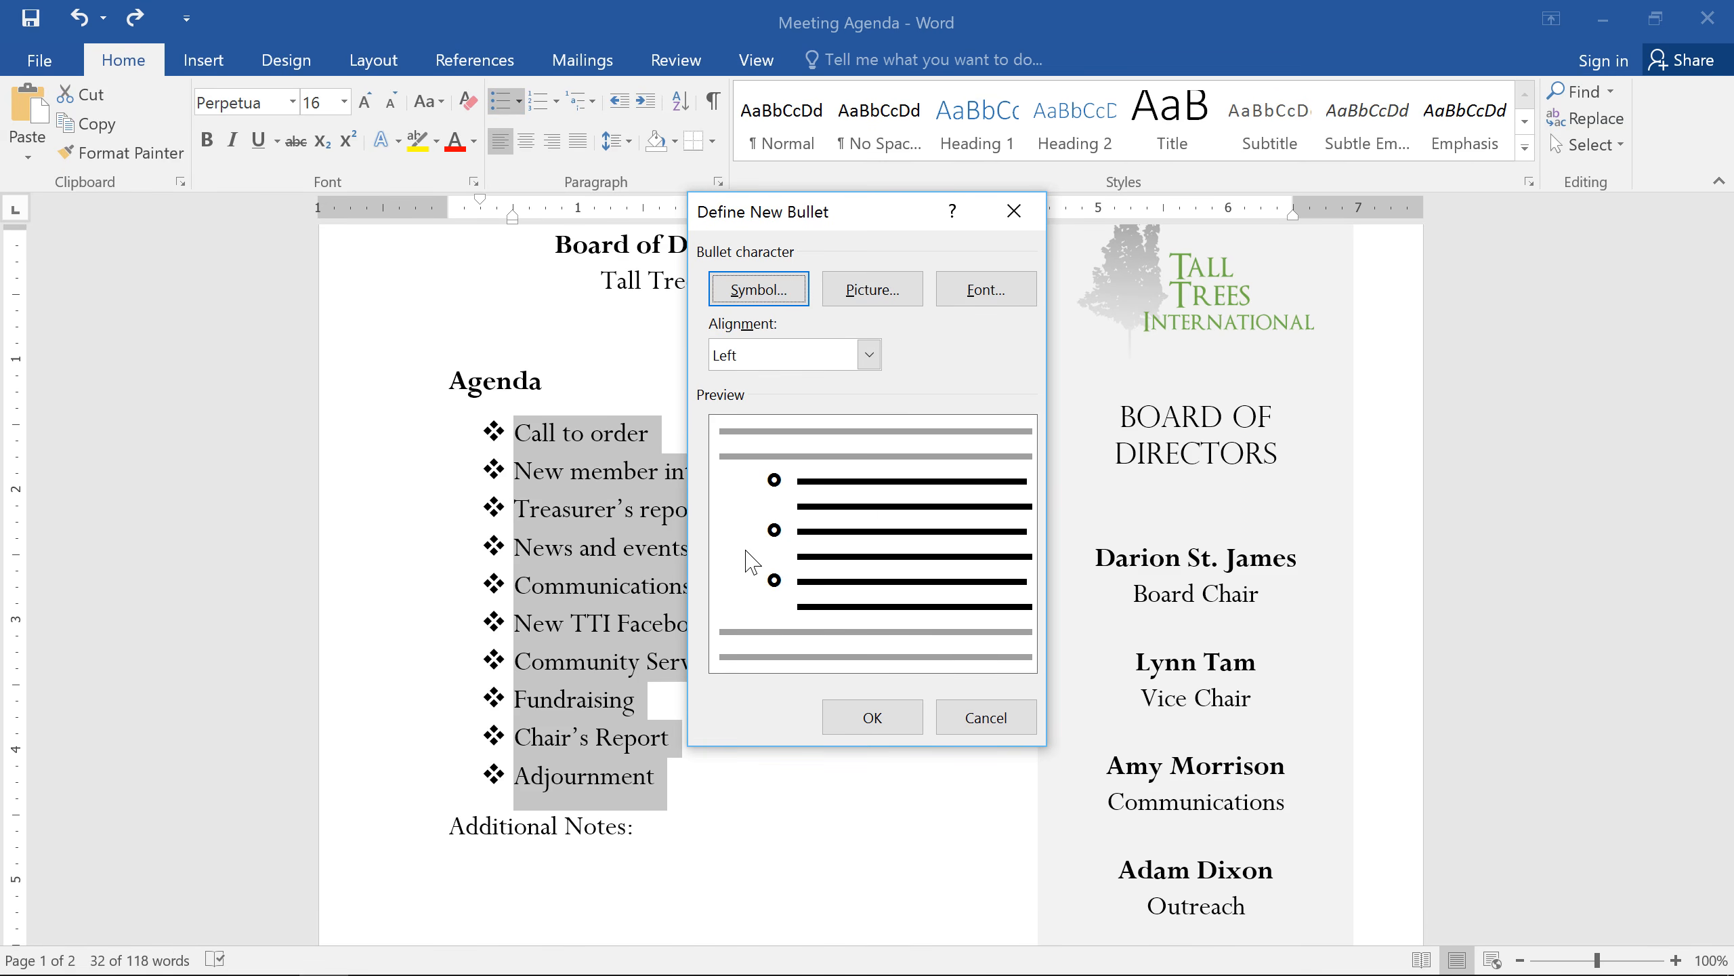
# Step: Set the new bullet's font color to the theme green and apply it to the agenda list
pyautogui.click(943, 301)
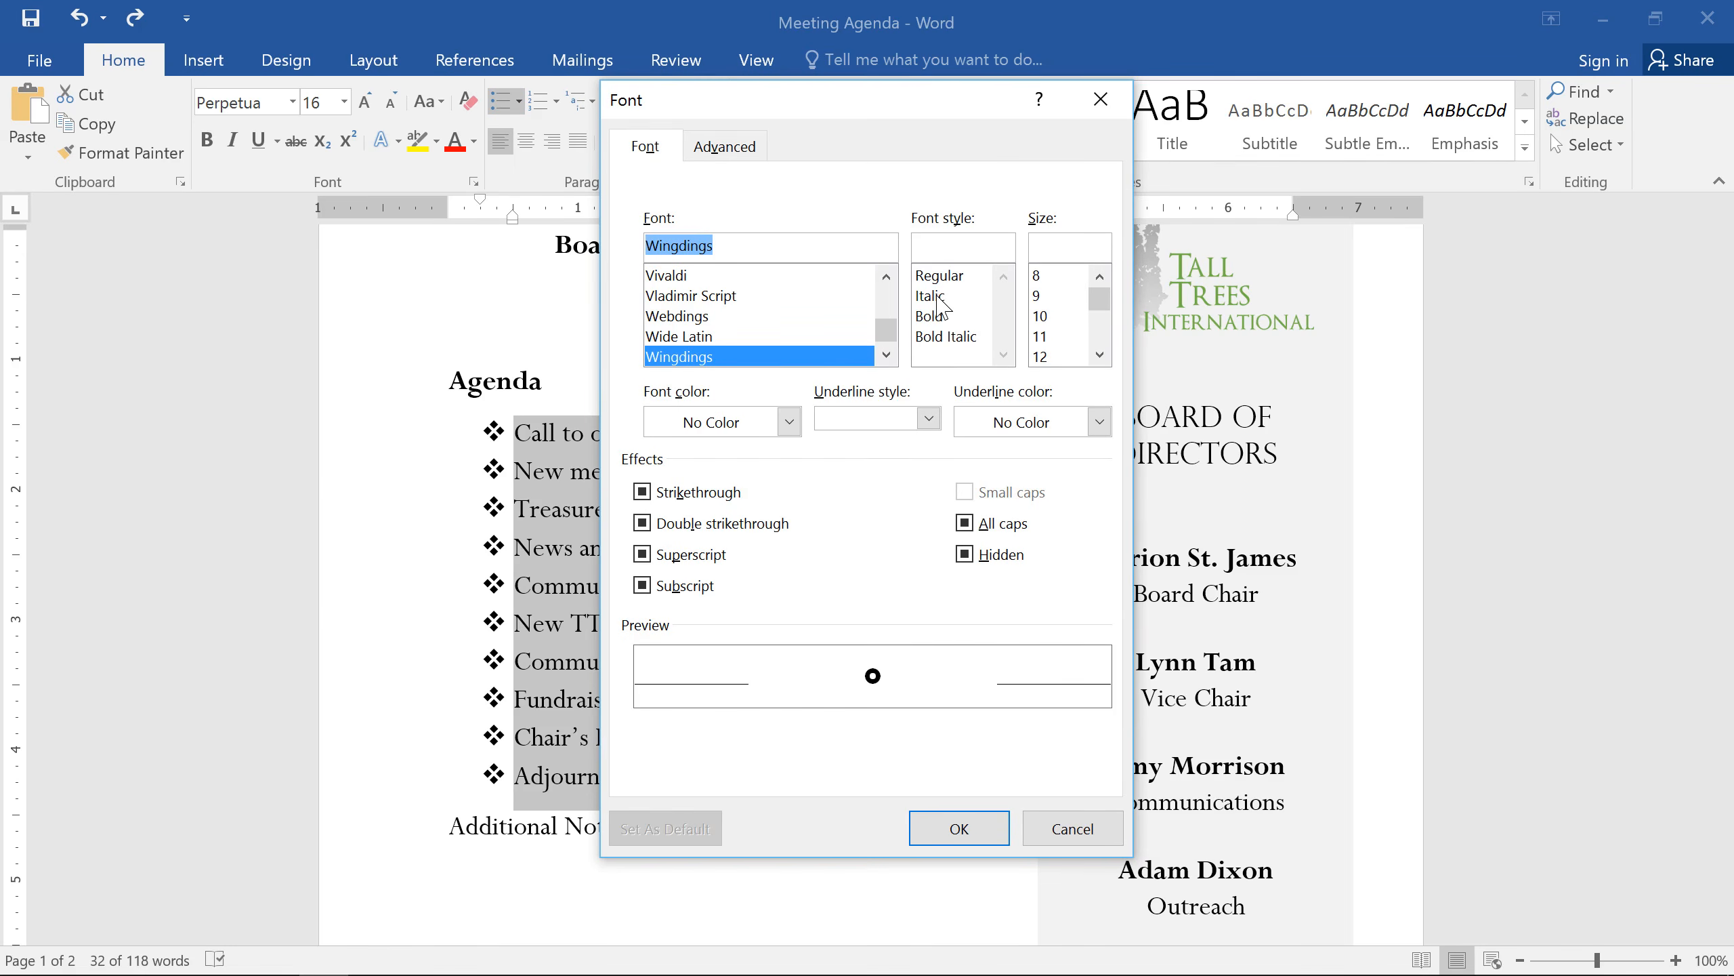
pyautogui.click(790, 420)
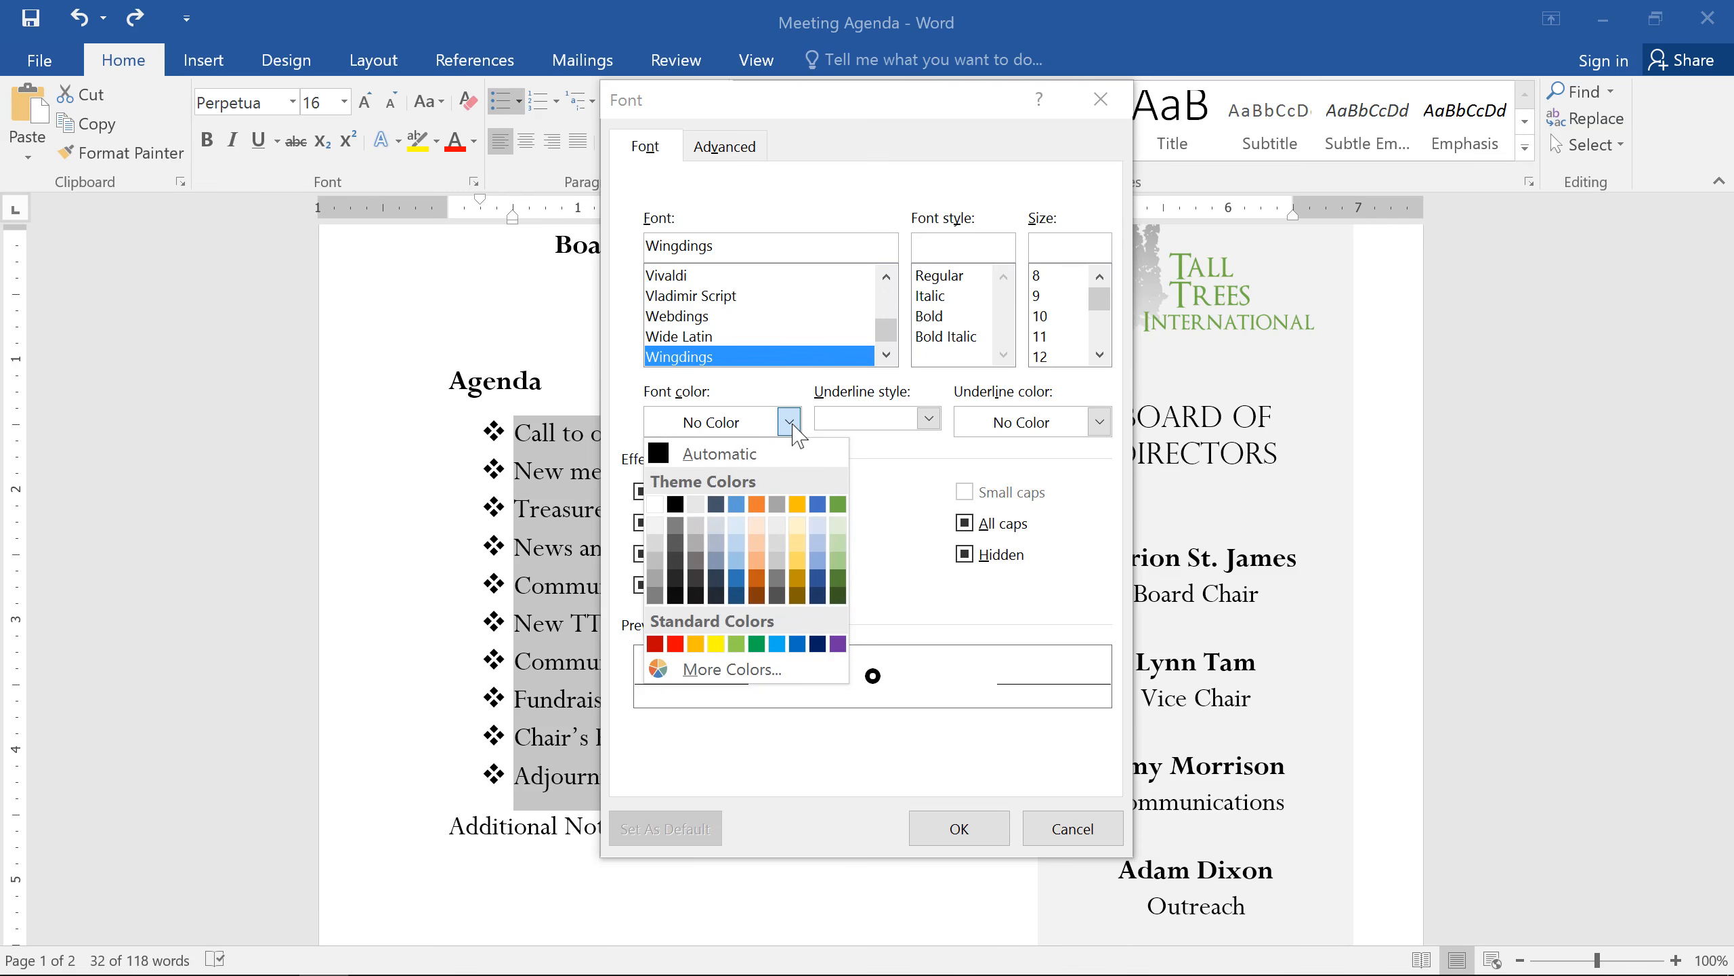
pyautogui.click(837, 505)
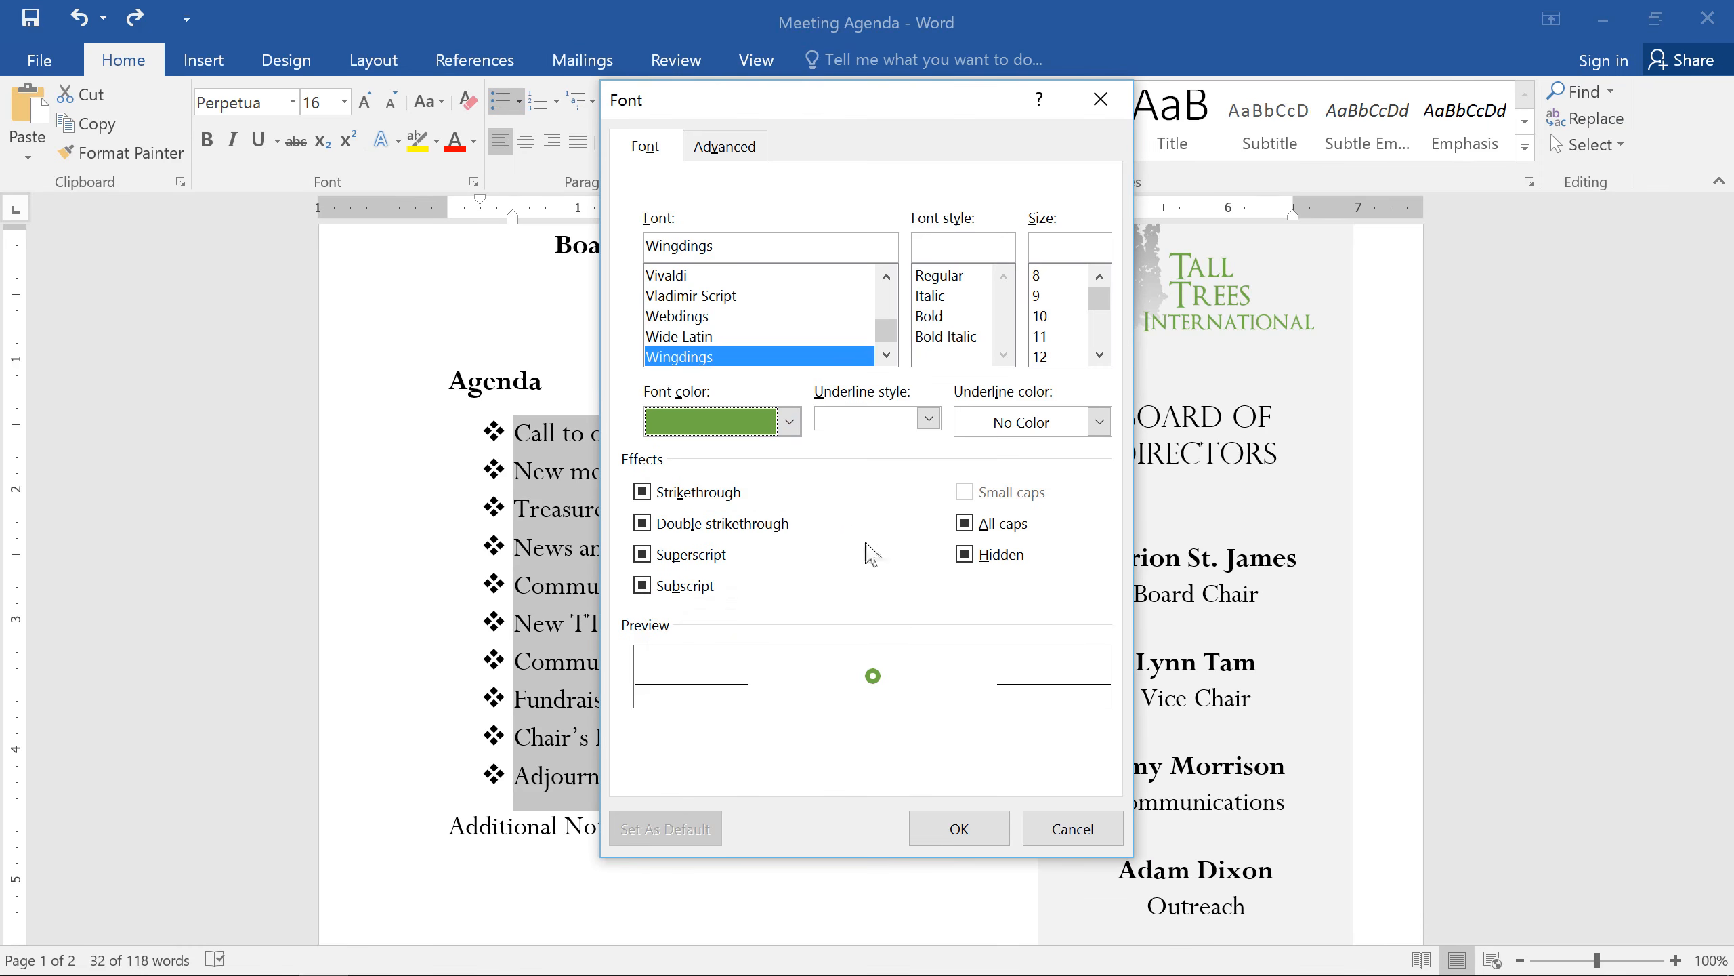
pyautogui.click(956, 827)
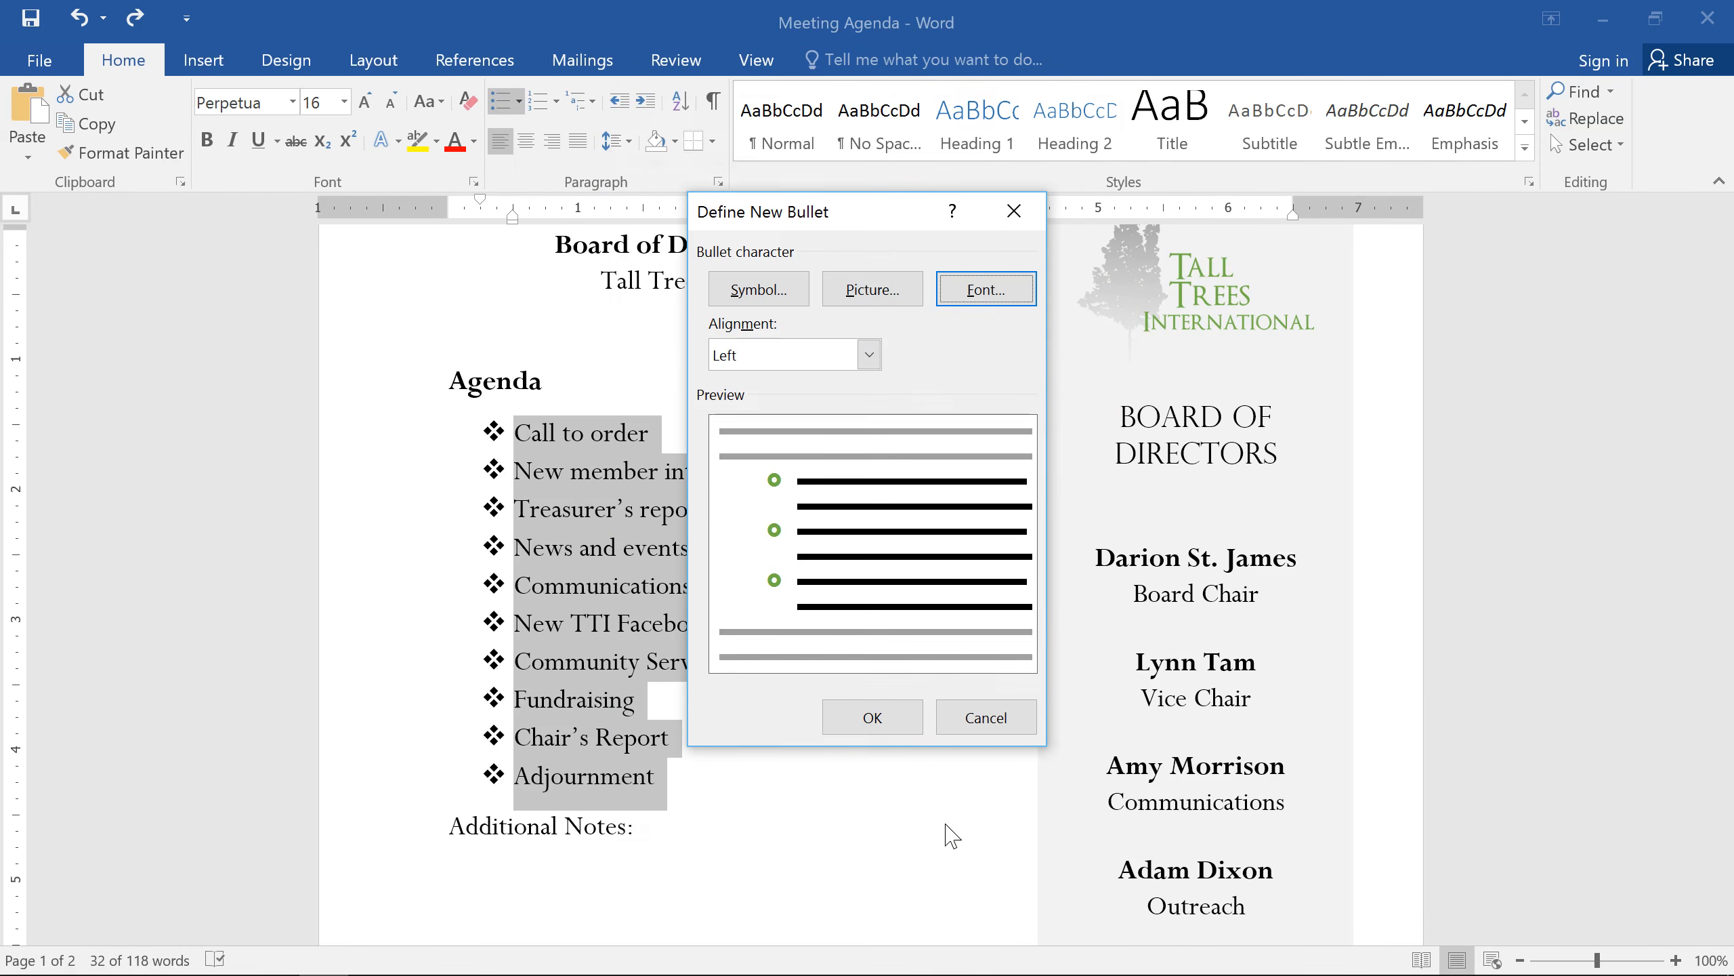
pyautogui.click(910, 714)
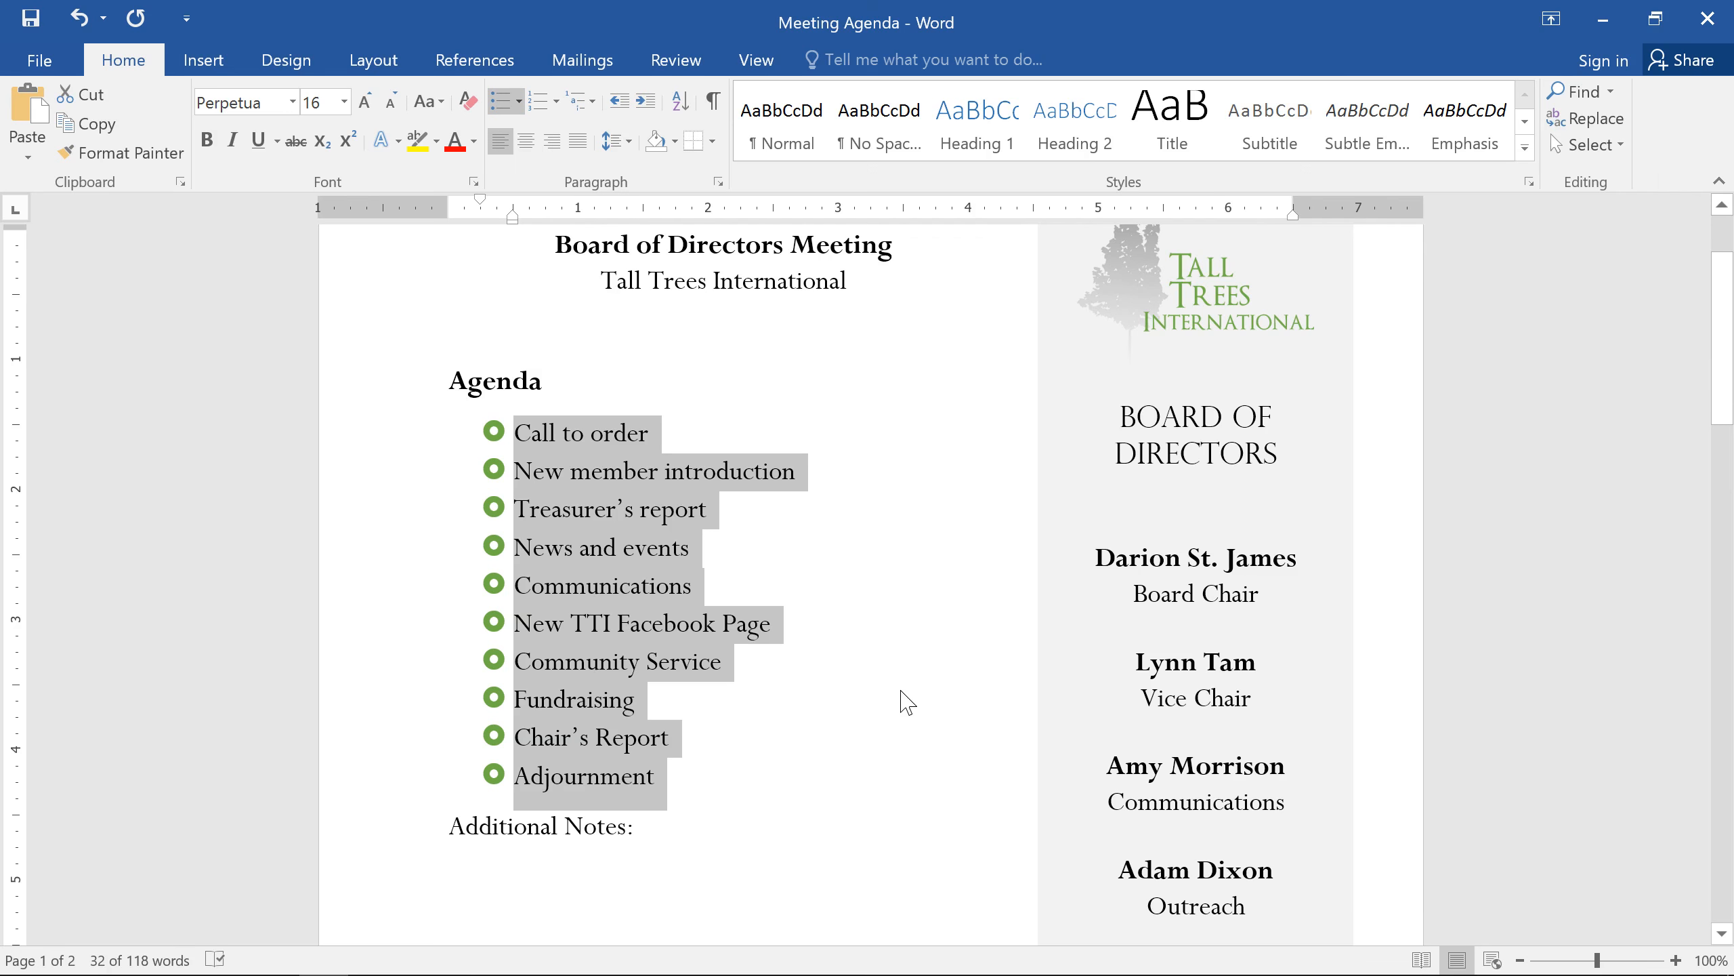
# Step: Add the second-level items "Announce Chair's Retirement", "Farewell dinner" and "Oak Park Dedication" under News and events
pyautogui.click(722, 557)
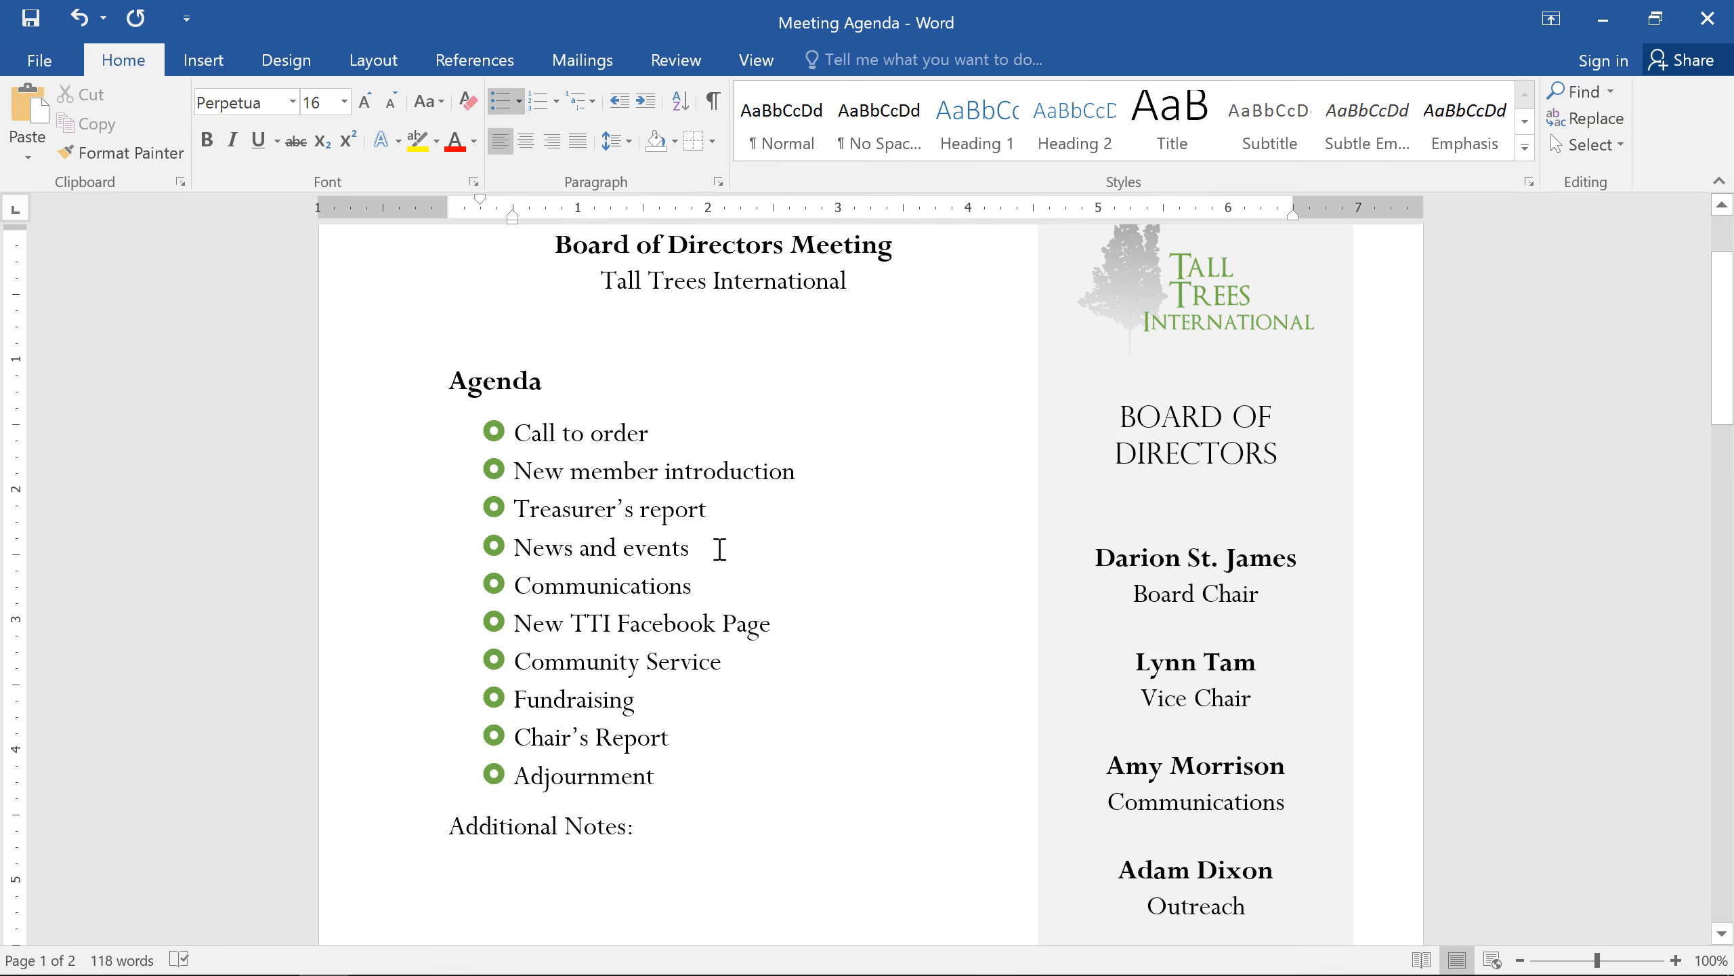
pyautogui.press('Return')
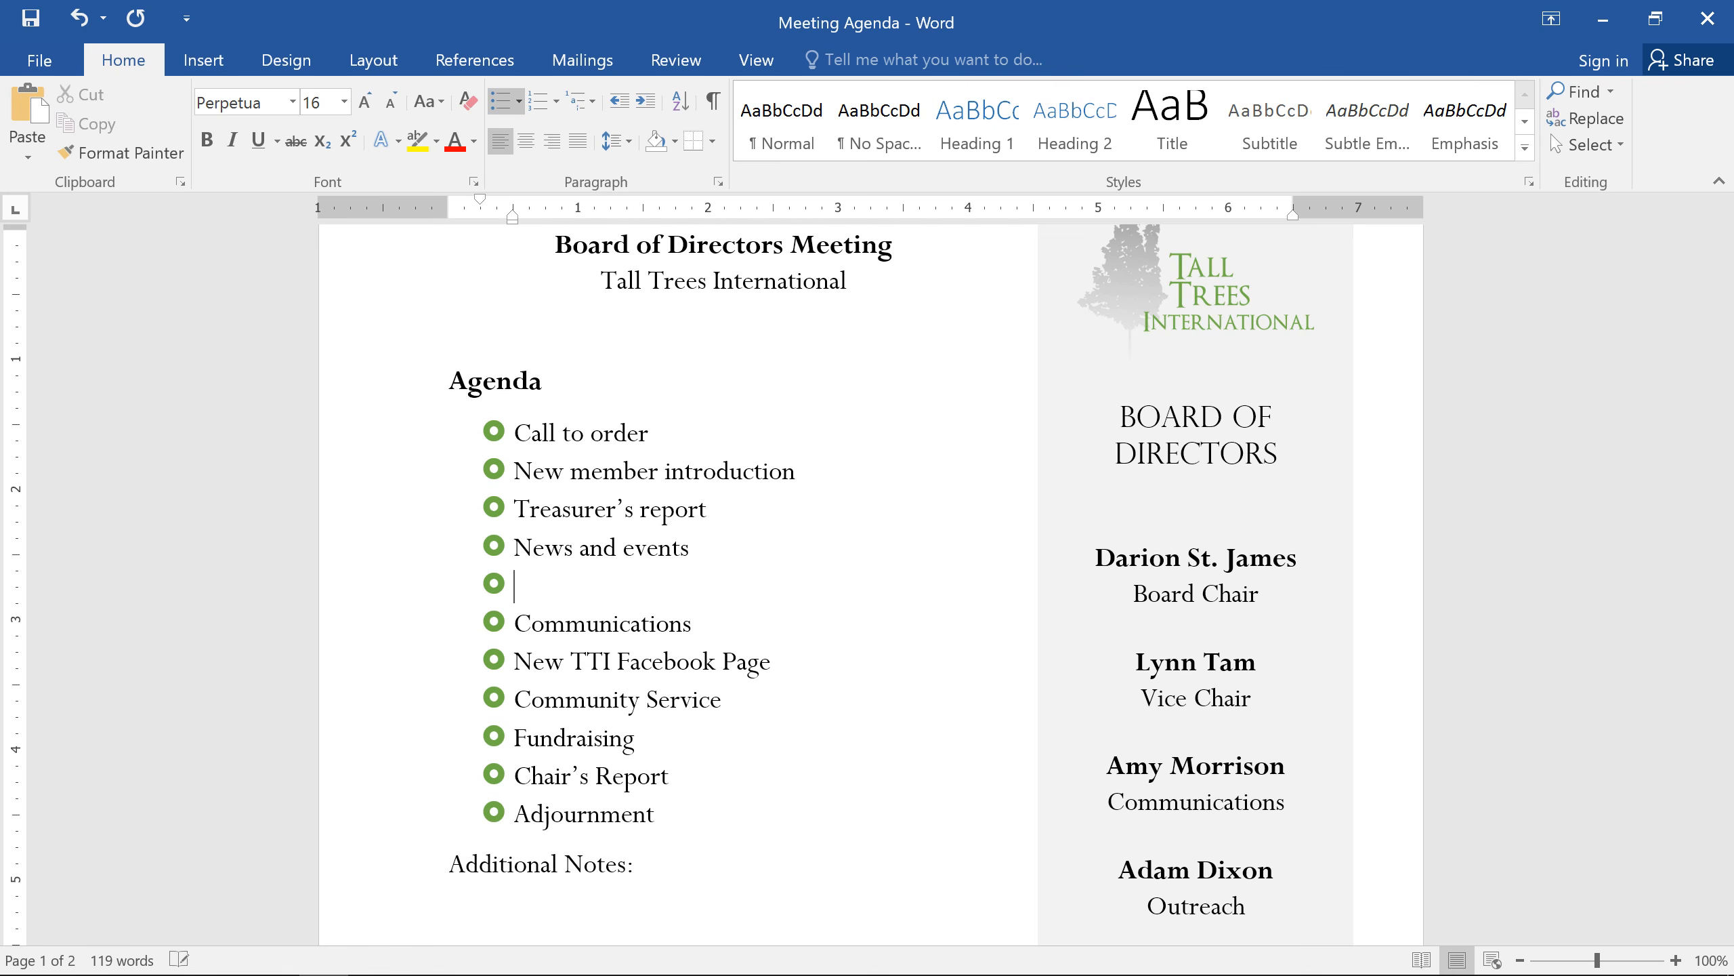
pyautogui.press('Tab')
pyautogui.write('Ann')
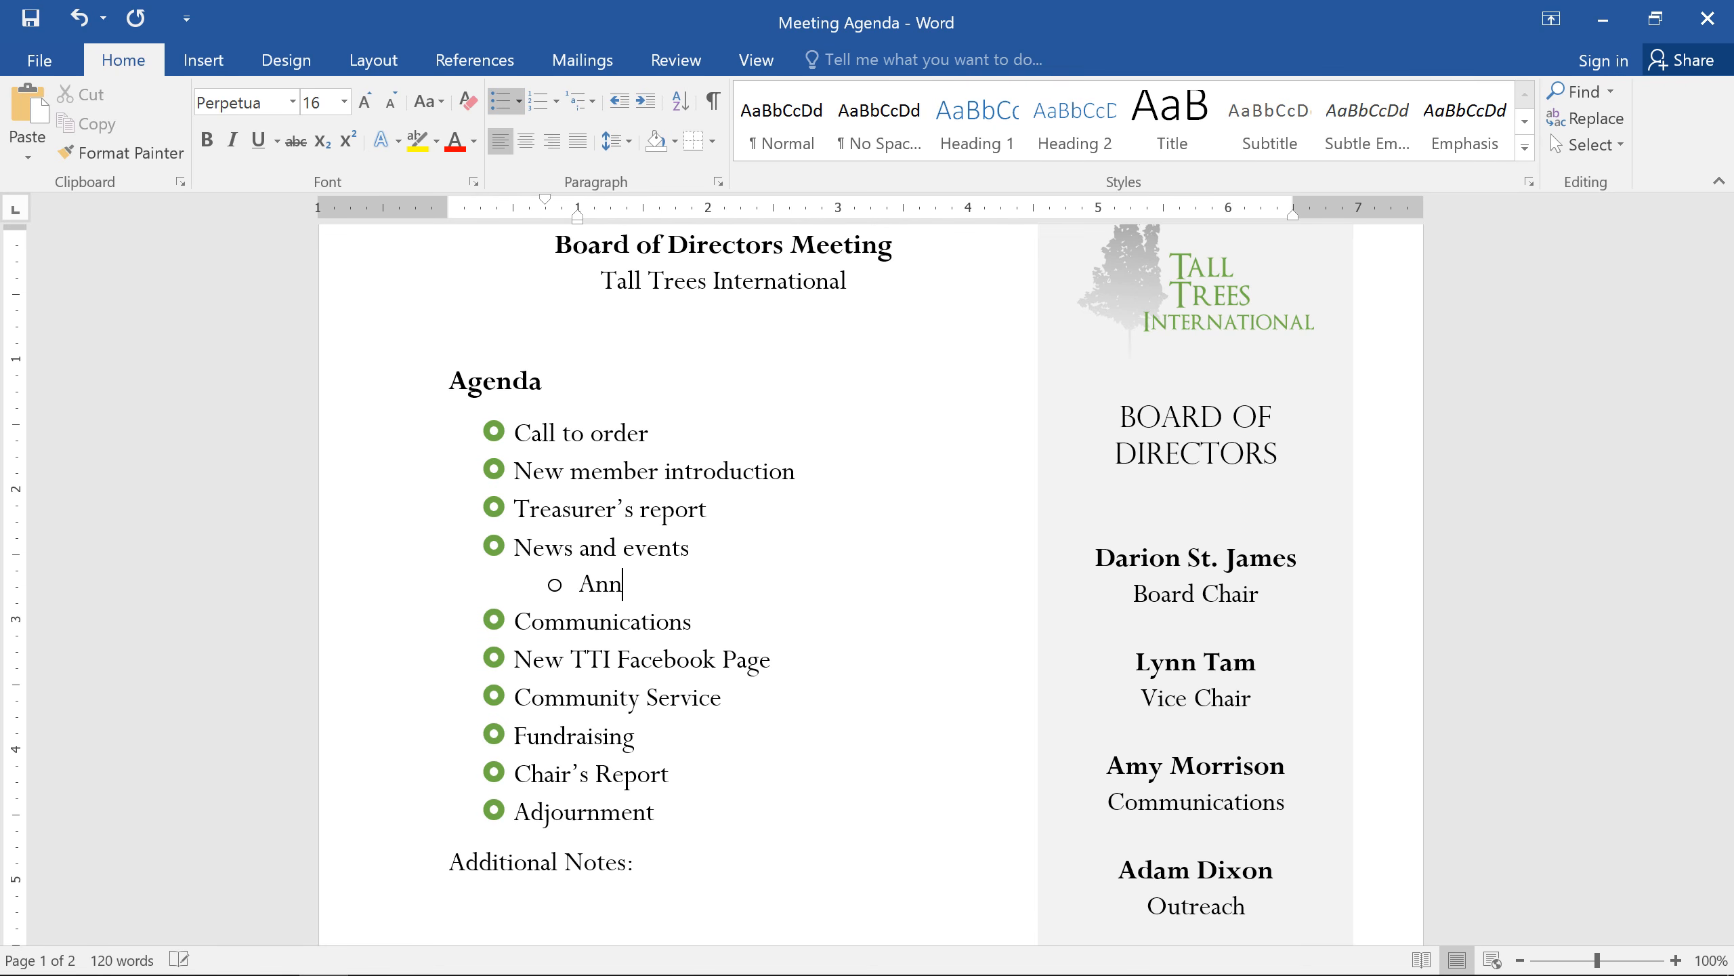
pyautogui.write("ounce Chair's Retirement")
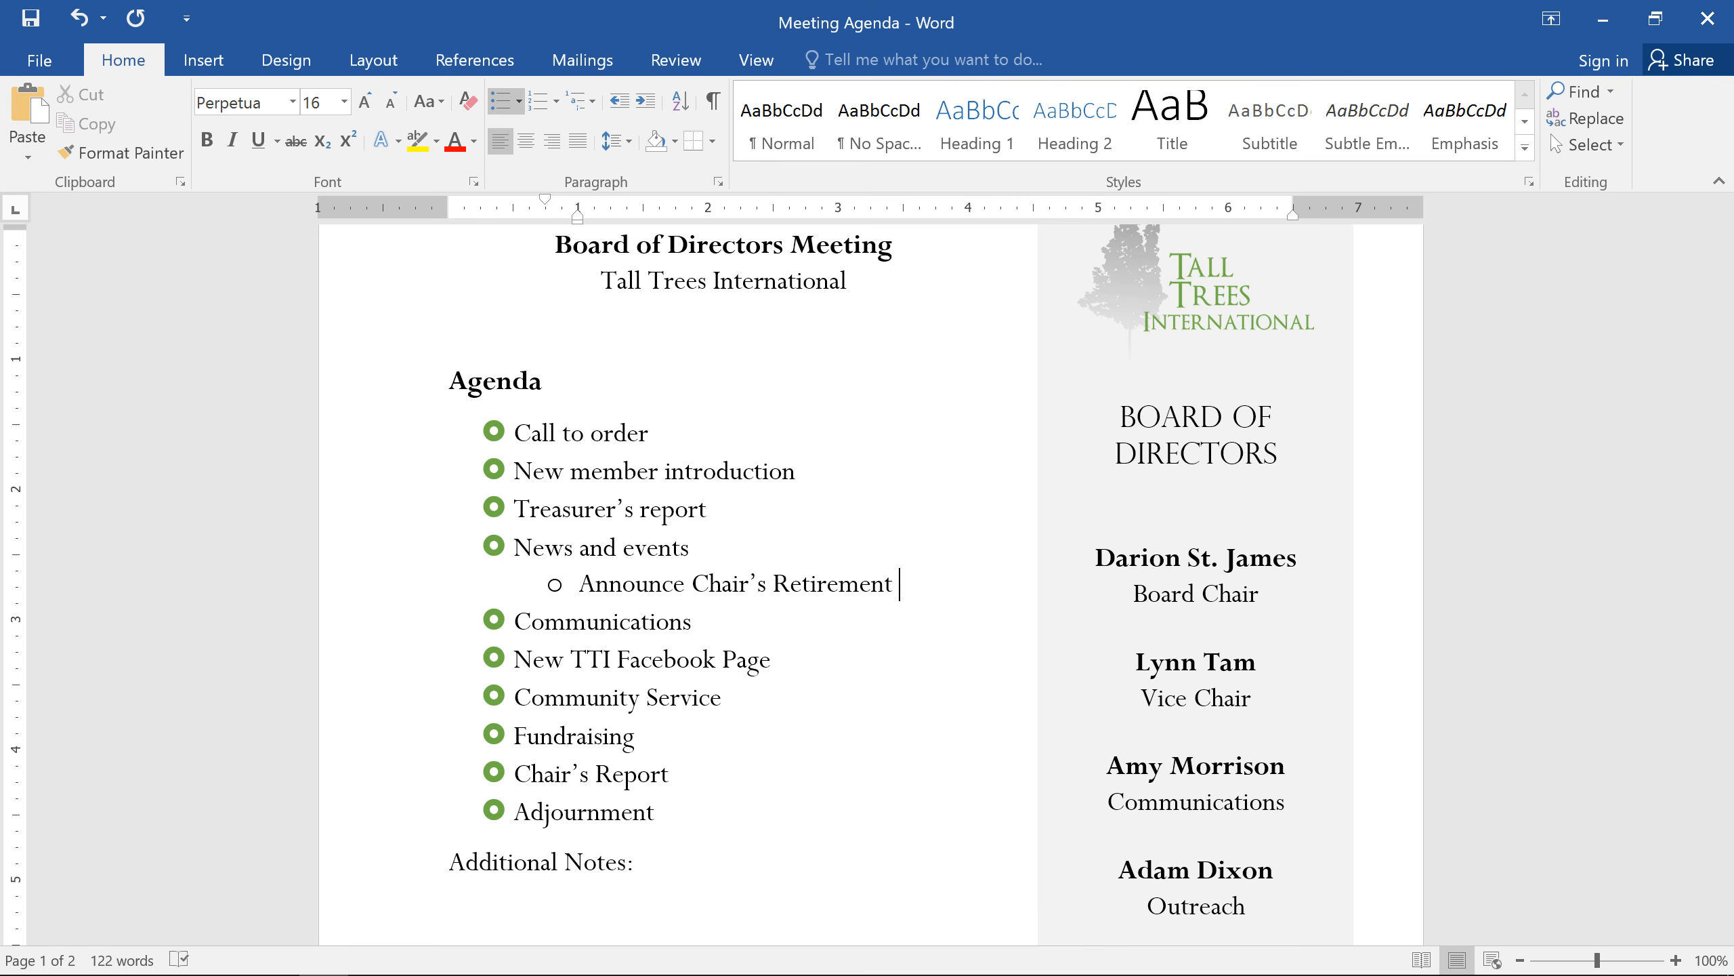
pyautogui.press('Return')
pyautogui.write('Farewell dinner')
pyautogui.press('Return')
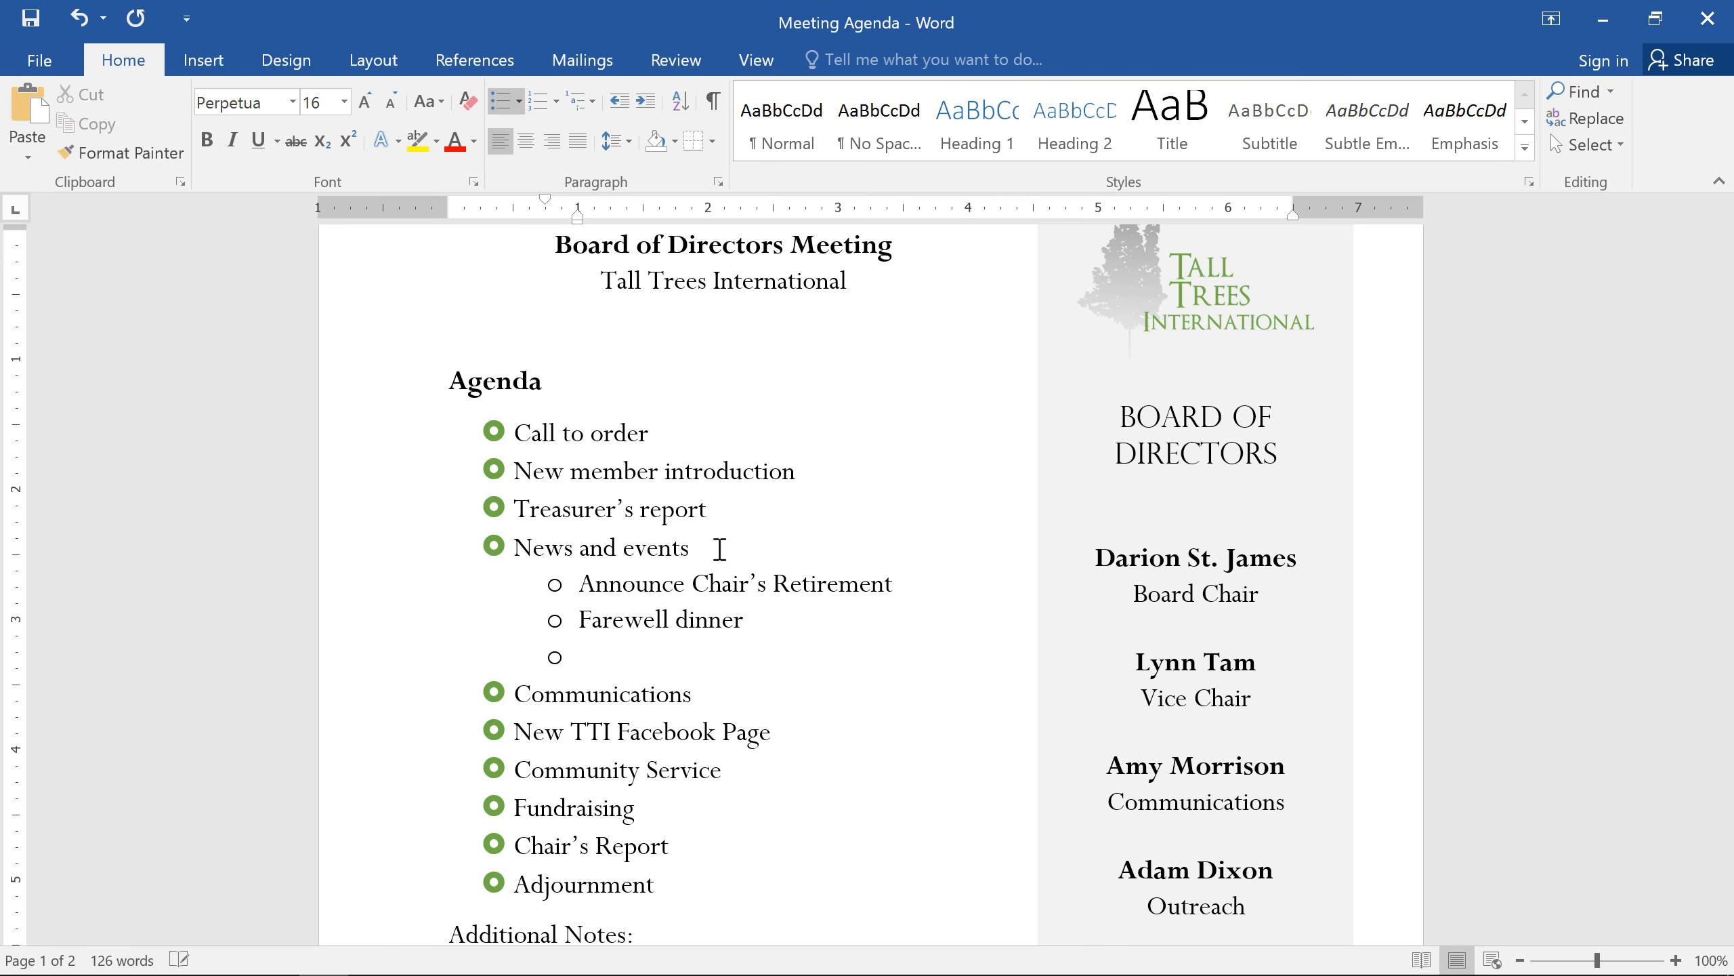
pyautogui.write('Oak Park Dedication')
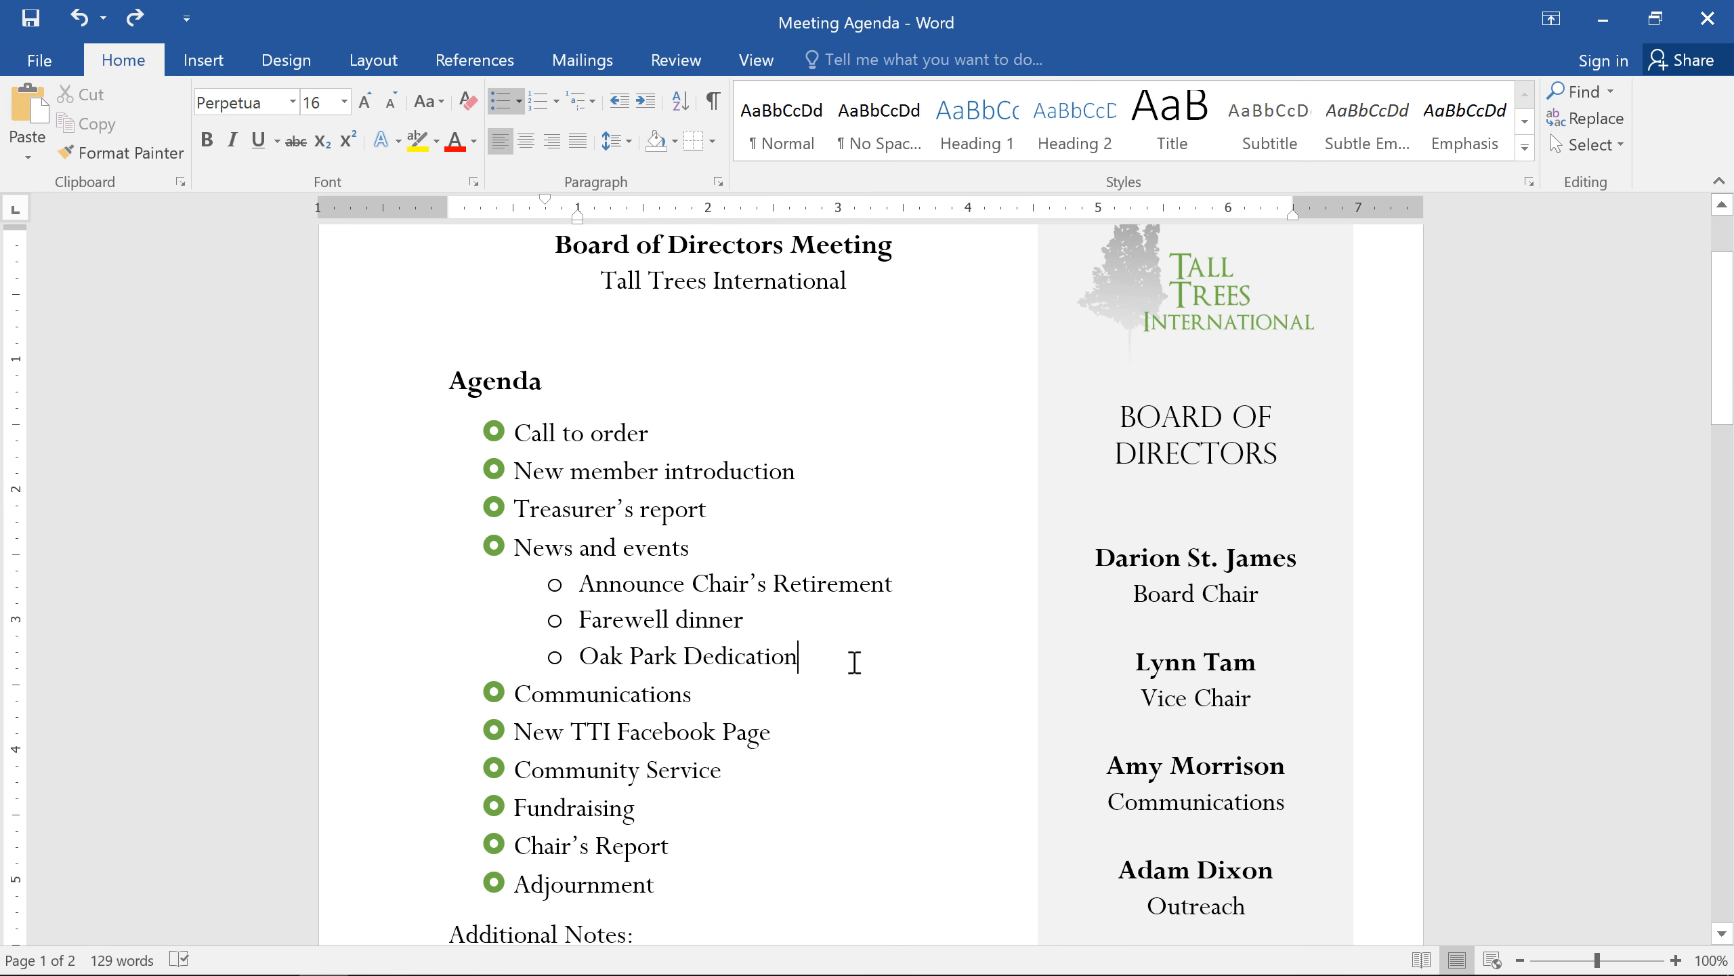
# Step: Demote Farewell dinner to a third-level item beneath Announce Chair's Retirement
pyautogui.click(578, 623)
pyautogui.press('Tab')
pyautogui.press('Tab')
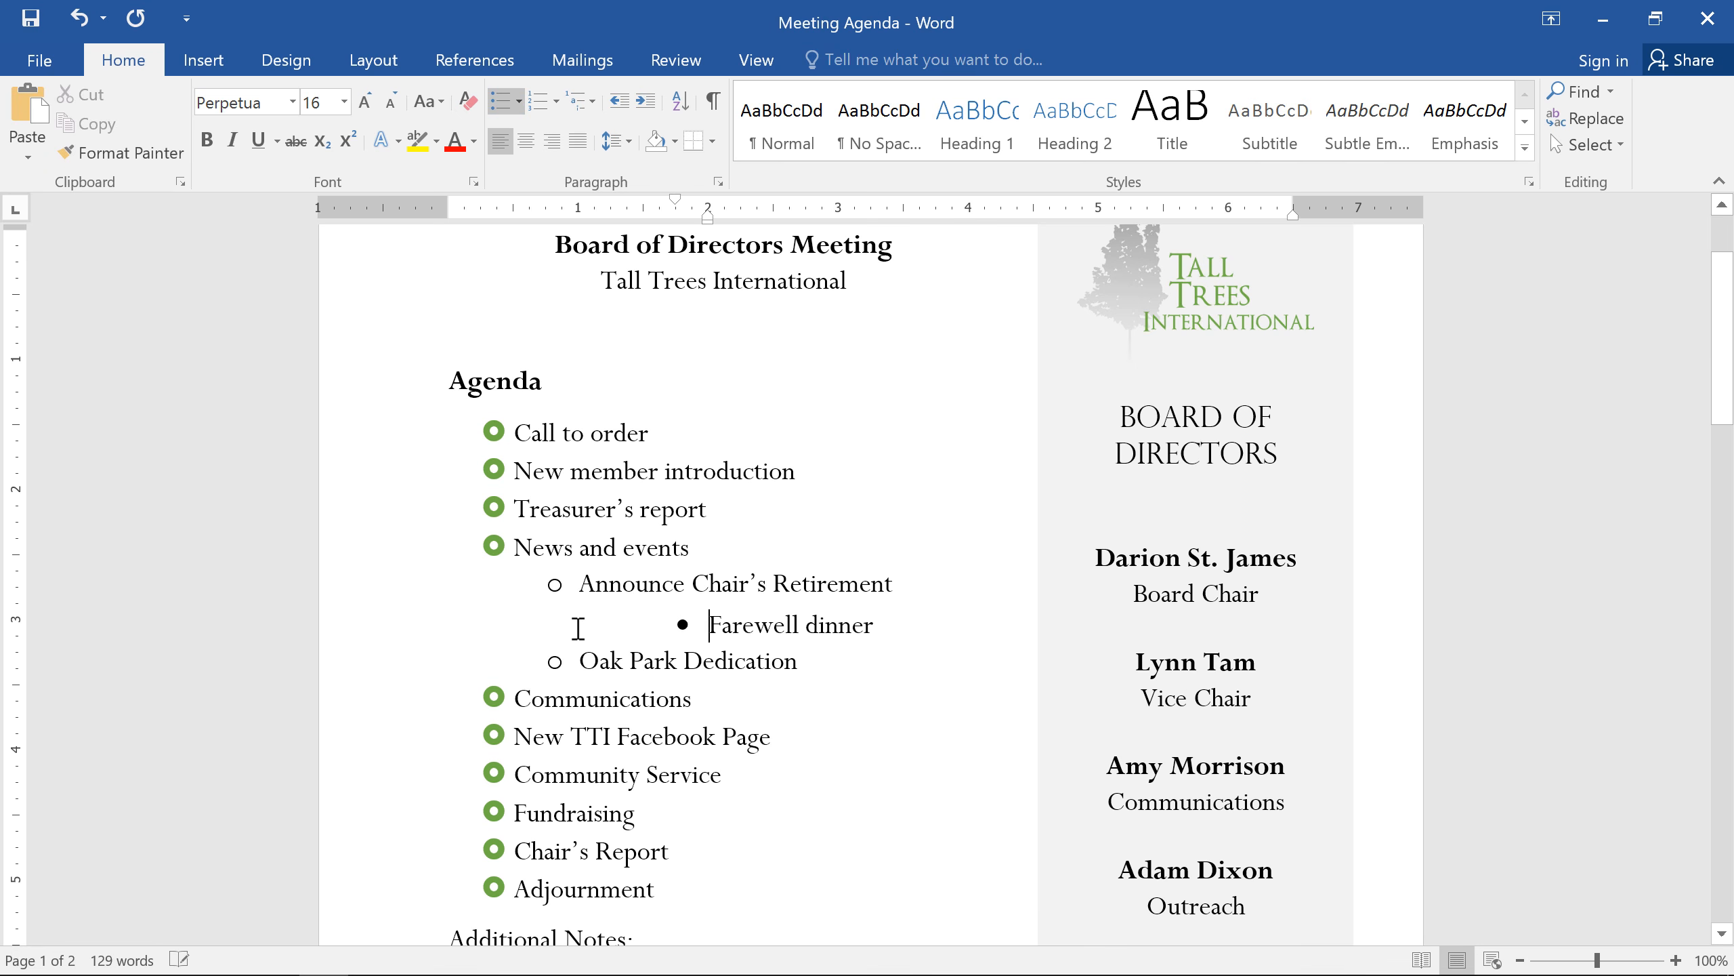
pyautogui.press('Tab')
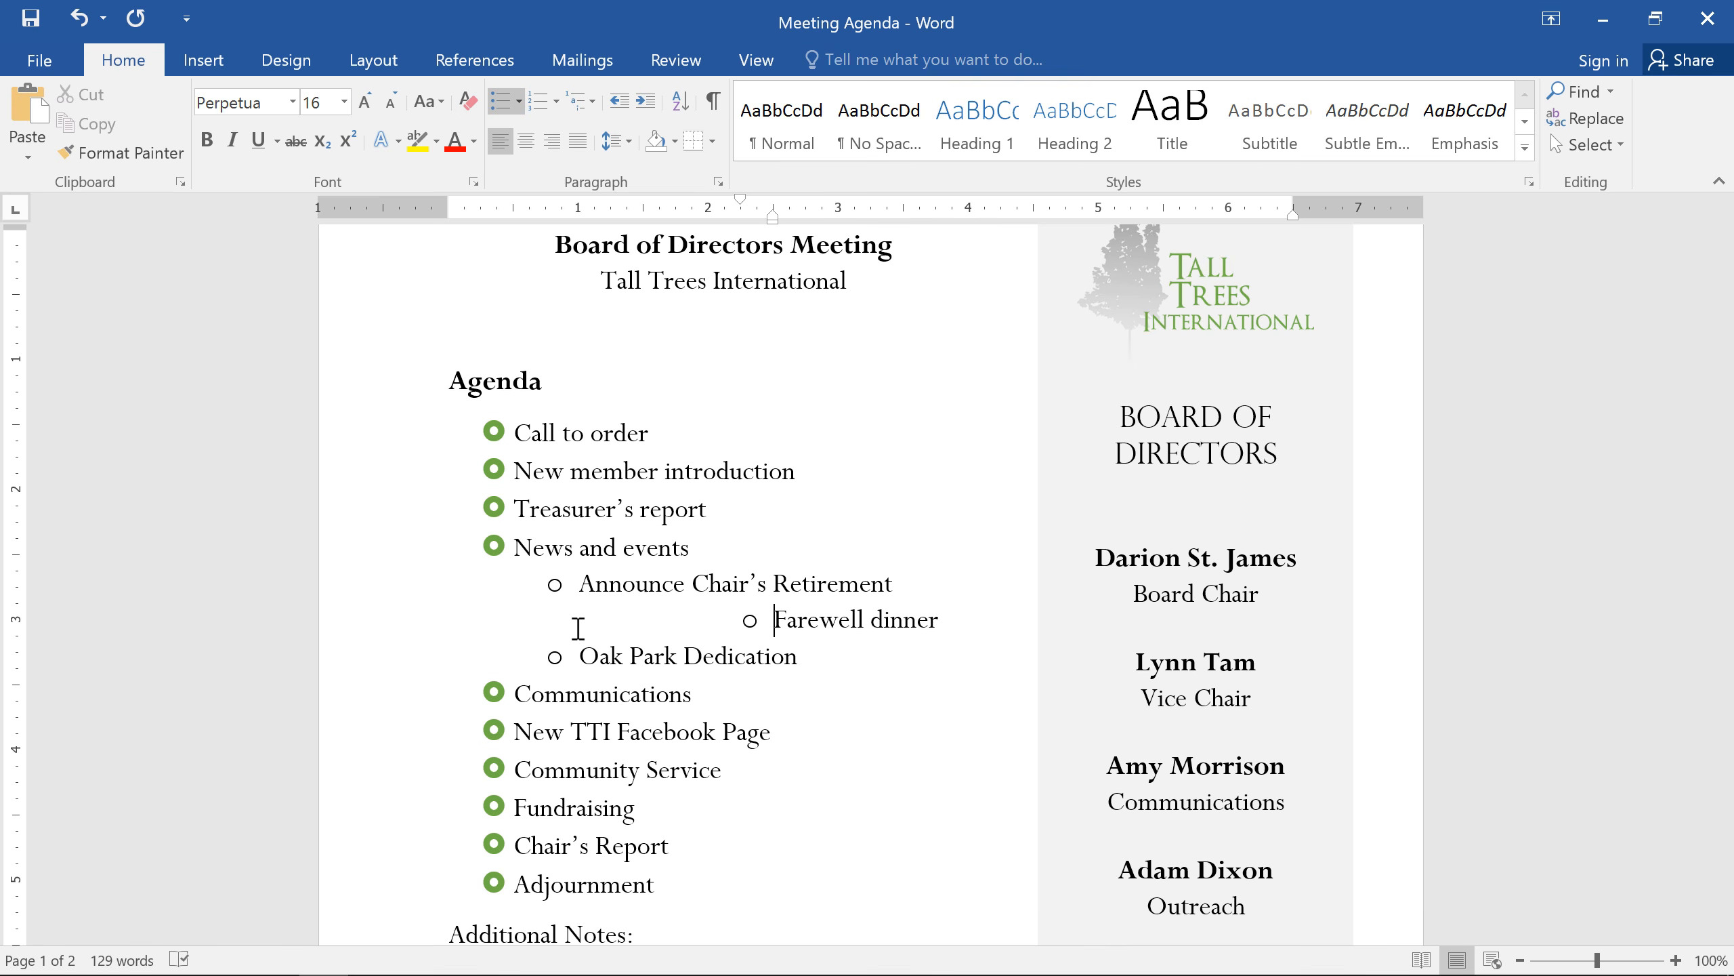
pyautogui.hotkey('shift', 'Tab')
pyautogui.hotkey('shift', 'Tab')
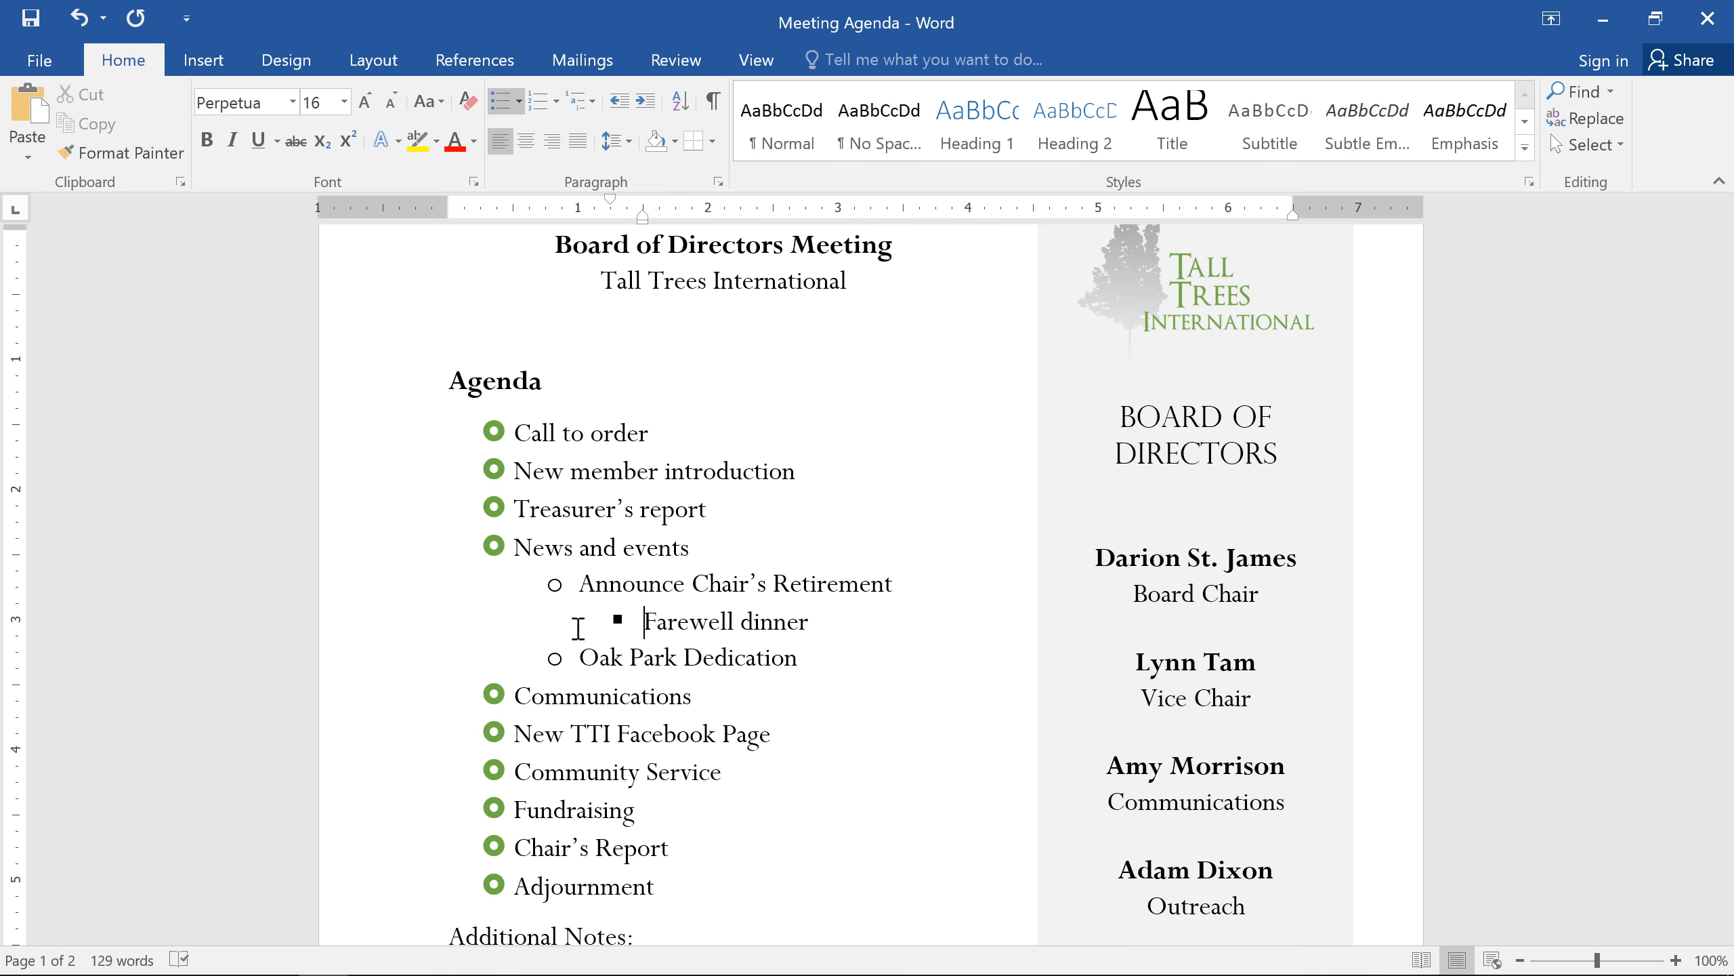
# Step: Change the second-level bullets under News and events to the four-diamond bullet
pyautogui.click(564, 584)
pyautogui.click(520, 101)
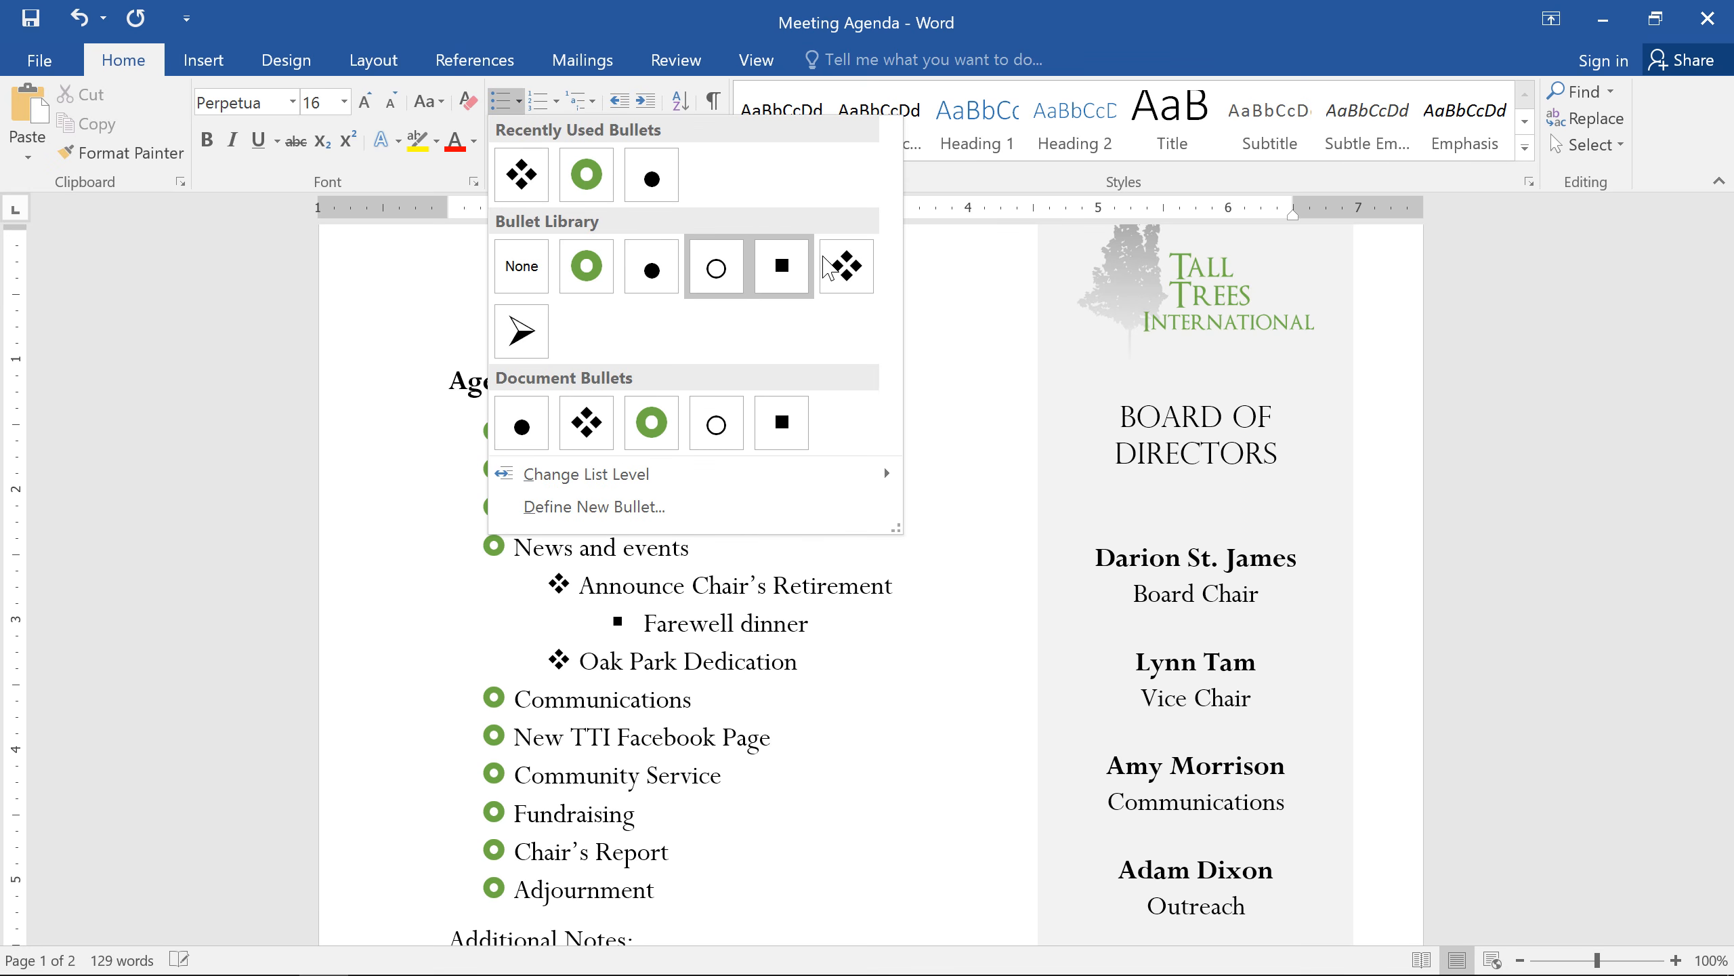
pyautogui.click(847, 266)
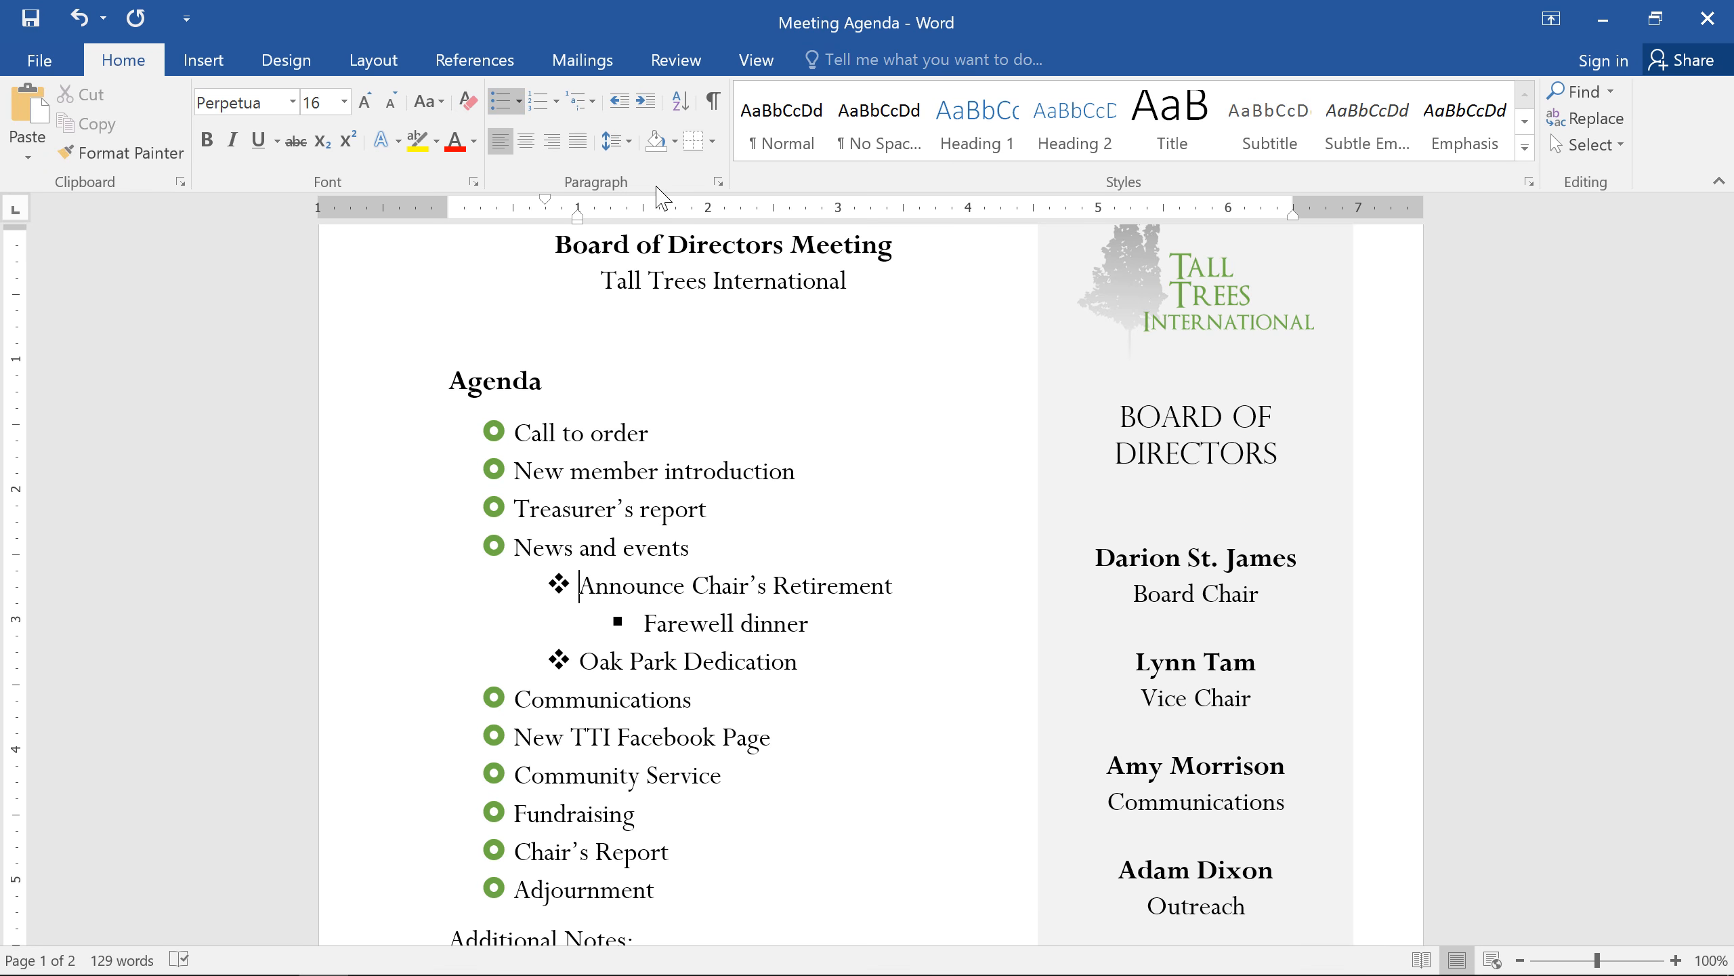
# Step: Apply the 1) a) i) multilevel list format to the agenda list
pyautogui.click(592, 103)
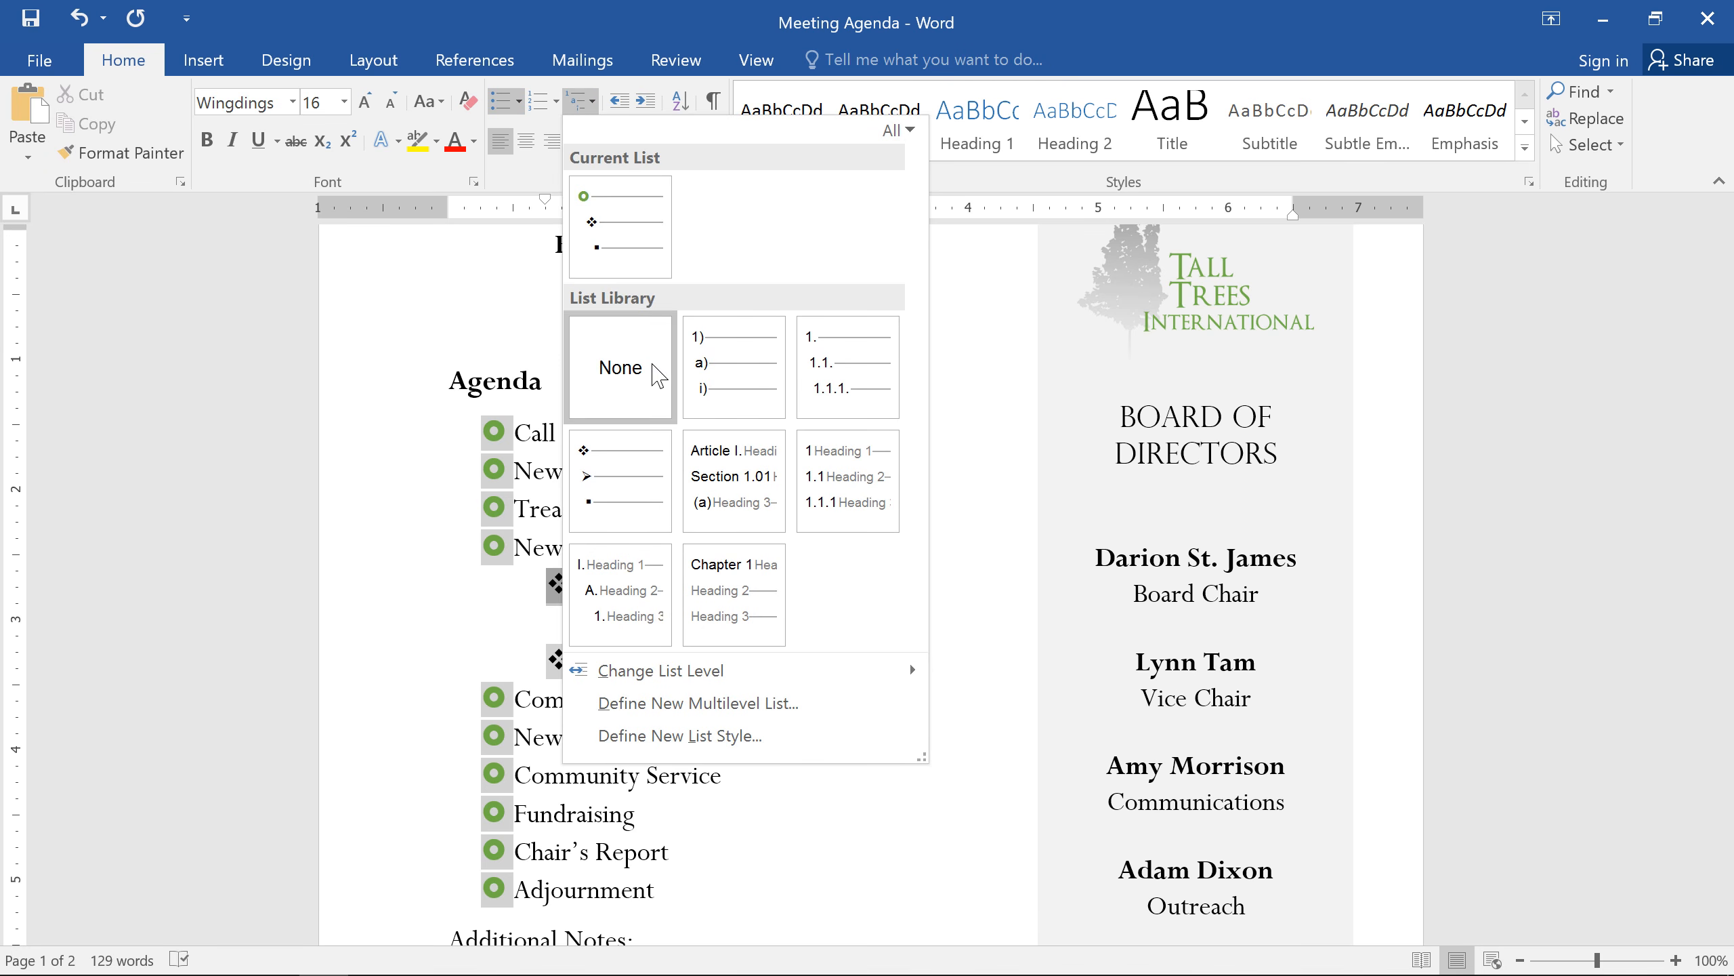
pyautogui.moveTo(667, 591)
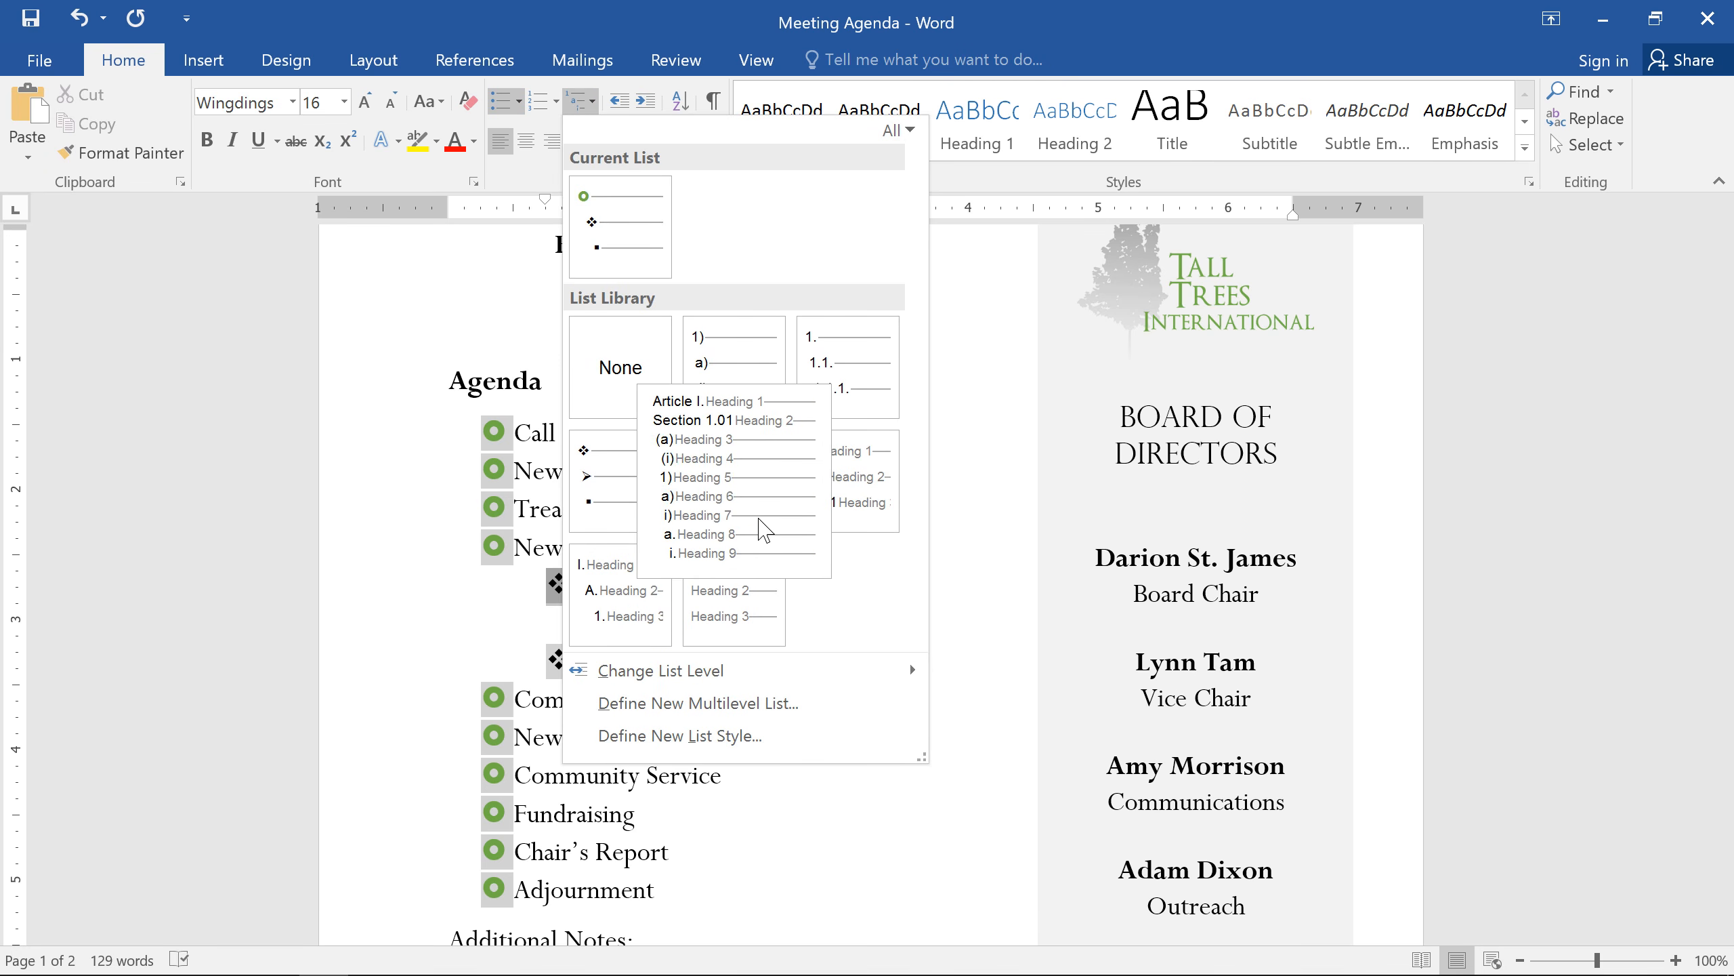
pyautogui.click(733, 354)
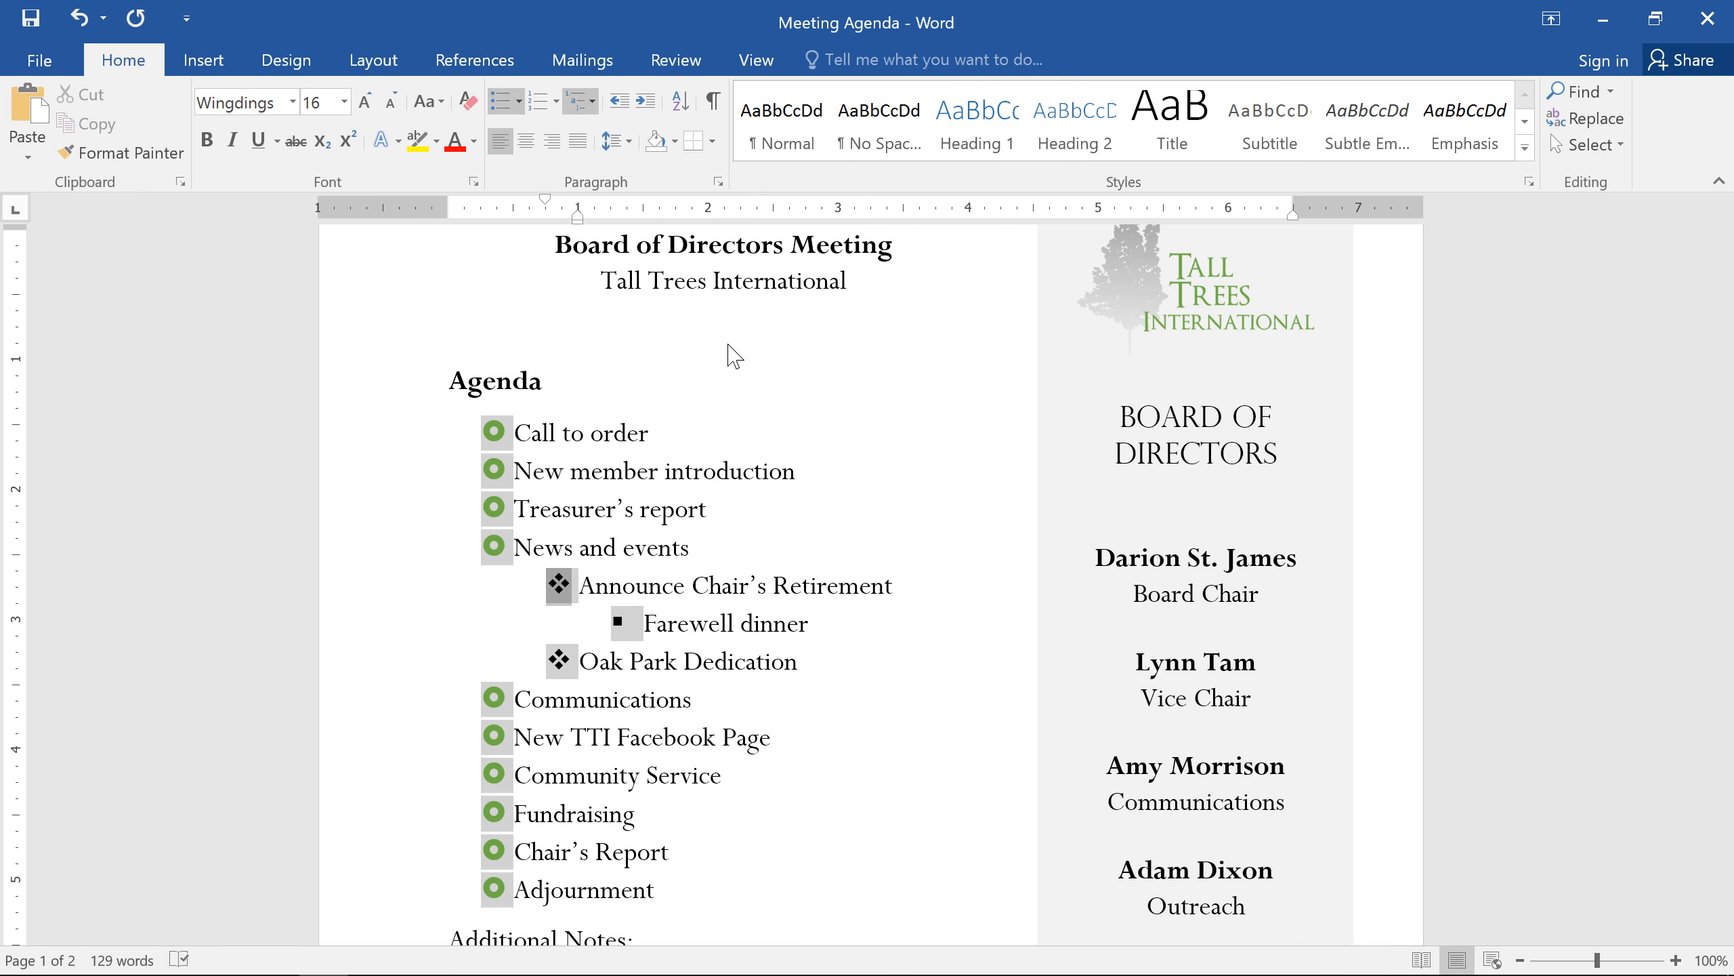